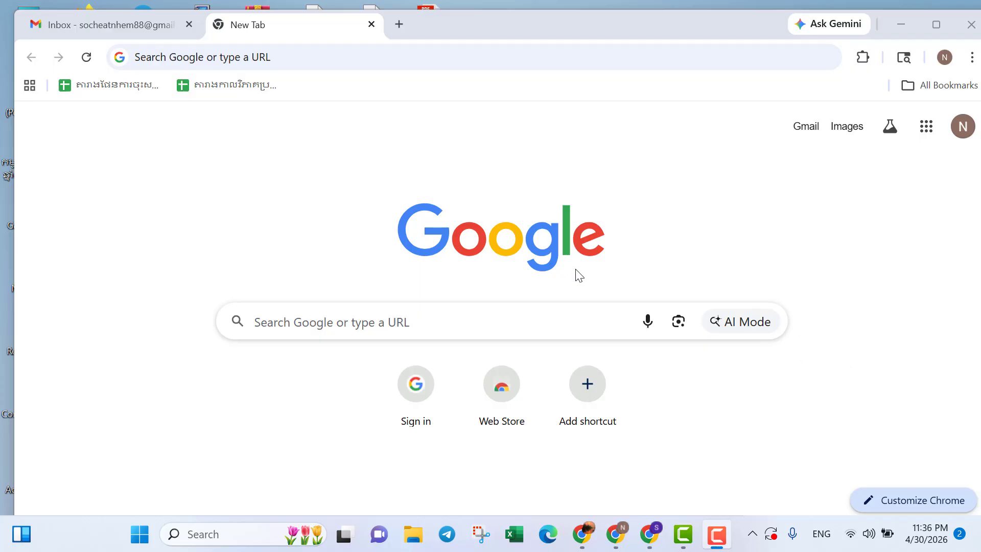
# Search Google for socrative.
pyautogui.click(450, 330)
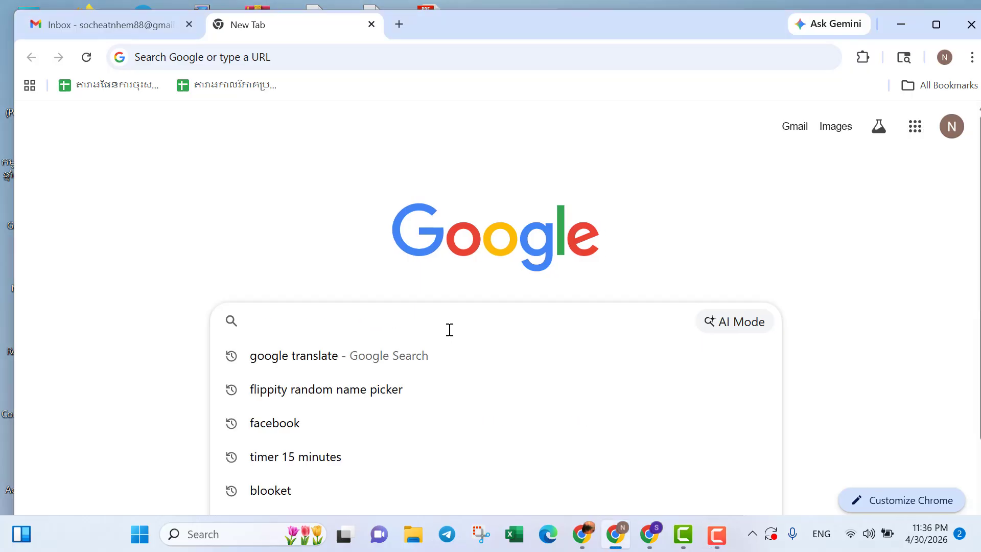
pyautogui.write('S')
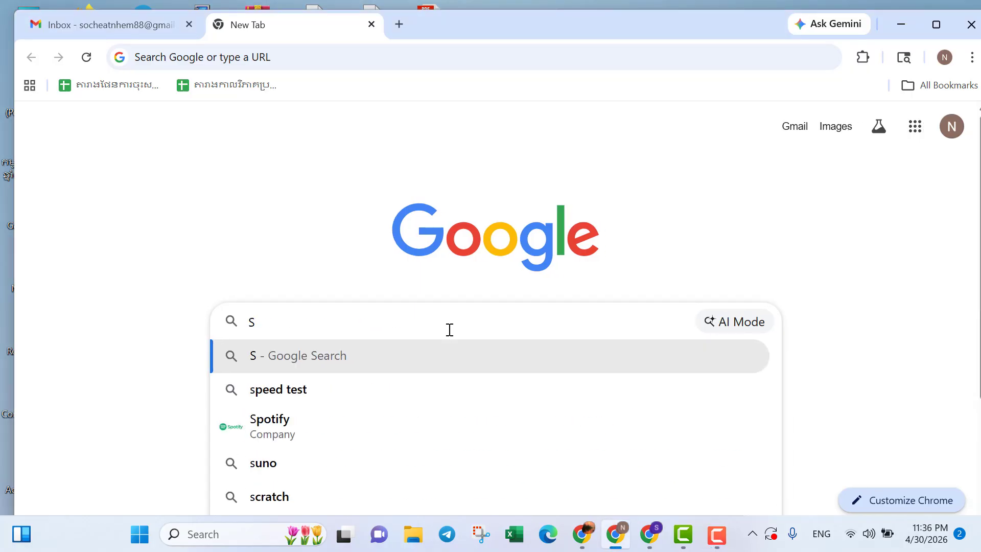
pyautogui.write('ocra')
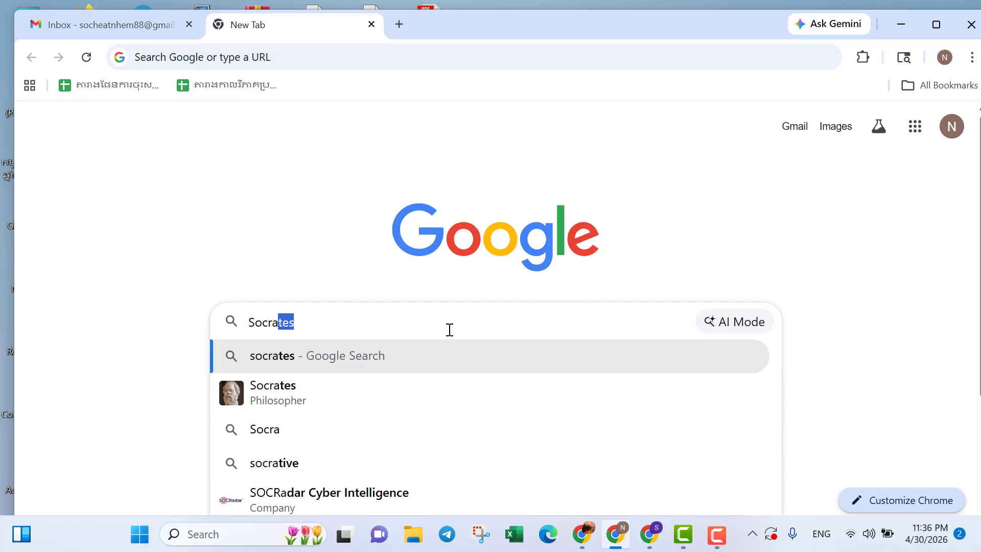
pyautogui.write('ti')
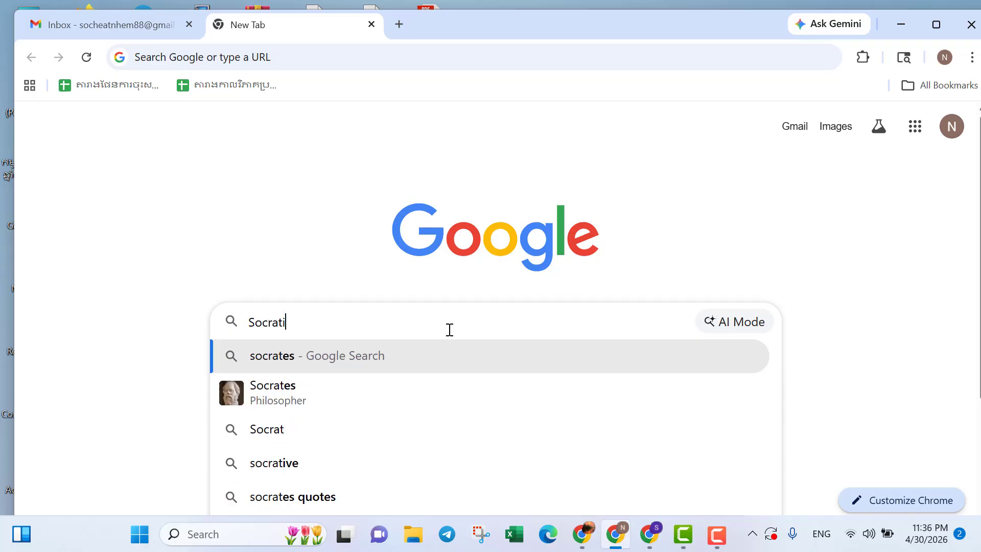
pyautogui.write('ve')
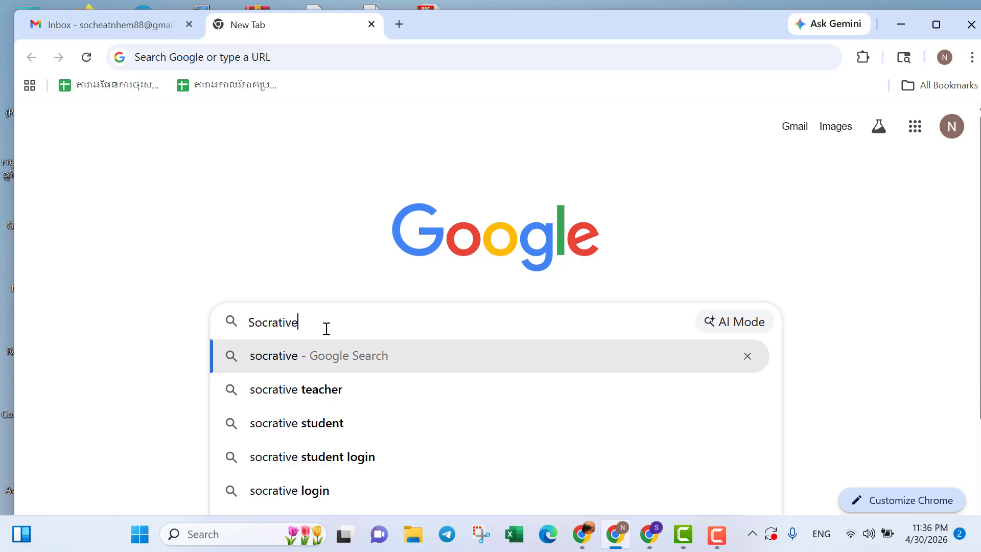
pyautogui.press('Return')
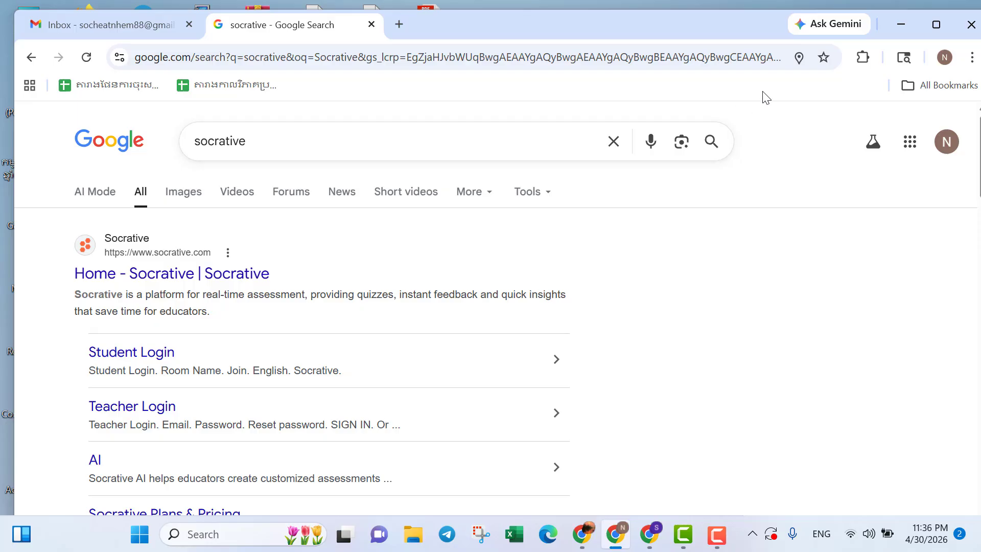
# Maximize the browser window and open the Socrative home page from the search results.
pyautogui.click(937, 25)
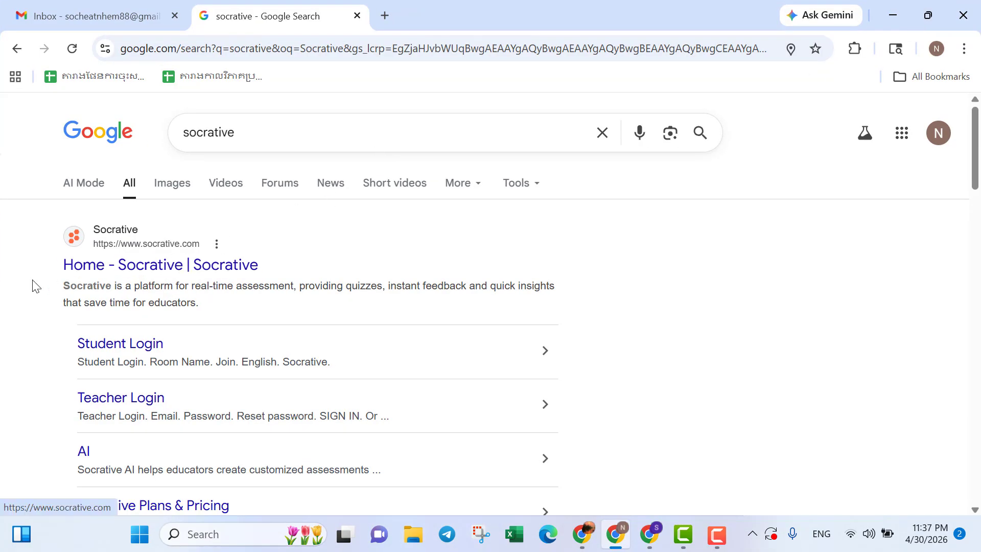
pyautogui.click(93, 271)
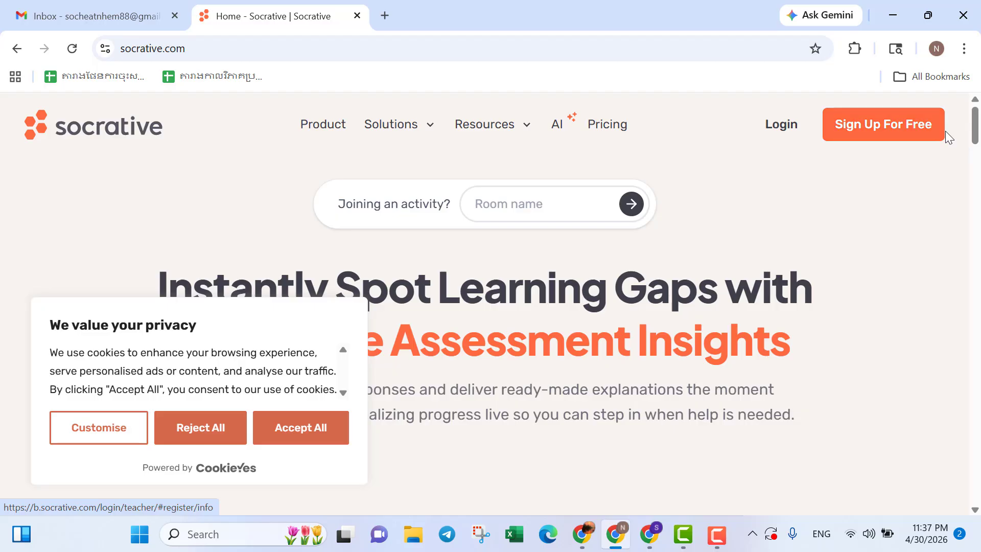
# Open the teacher login page and choose to sign in with Google.
pyautogui.click(780, 130)
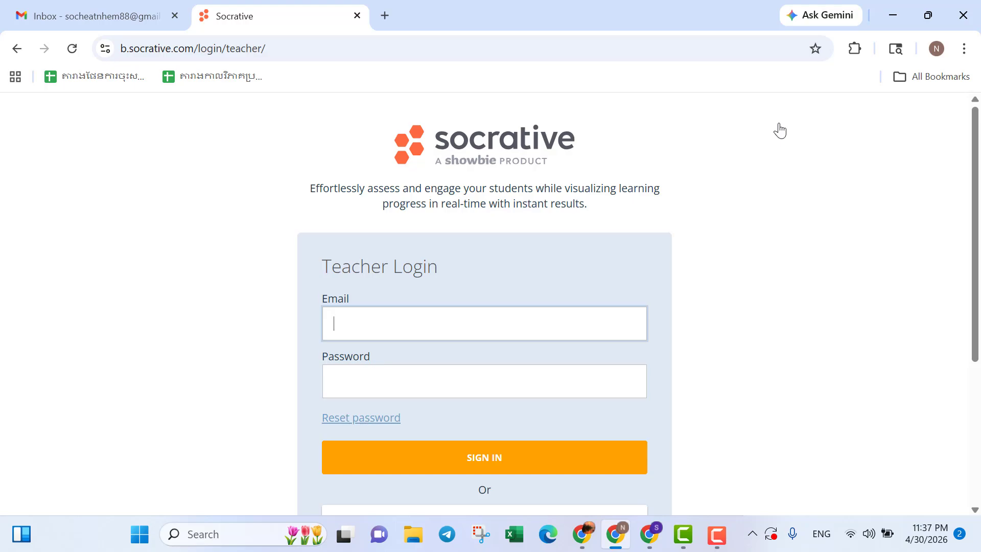
pyautogui.scroll(-1, 780, 130)
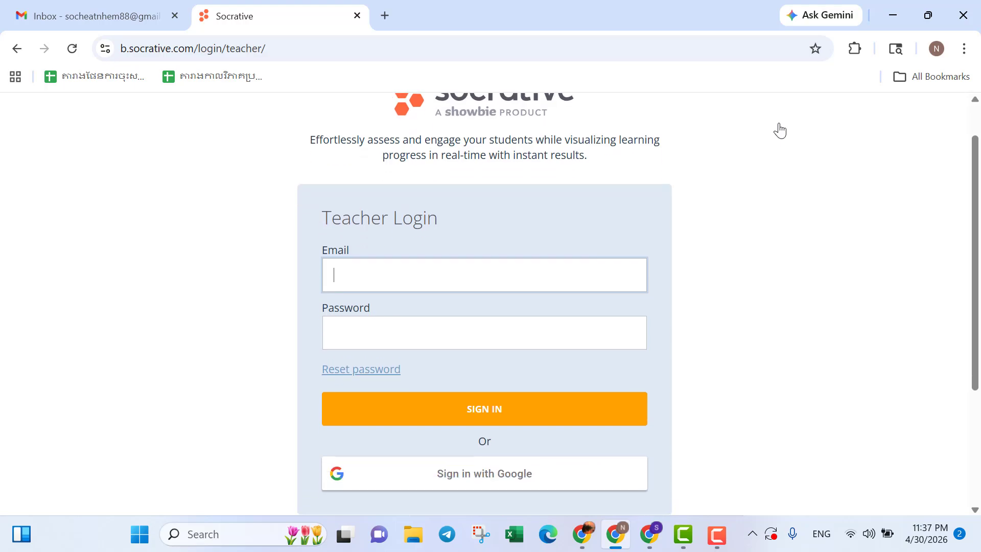
pyautogui.scroll(-2, 780, 130)
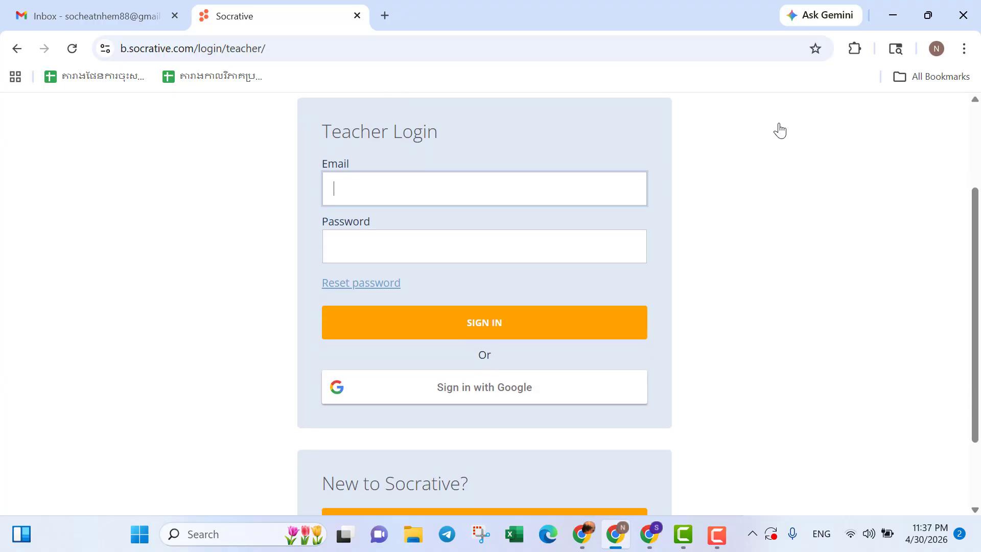
pyautogui.scroll(-1, 780, 131)
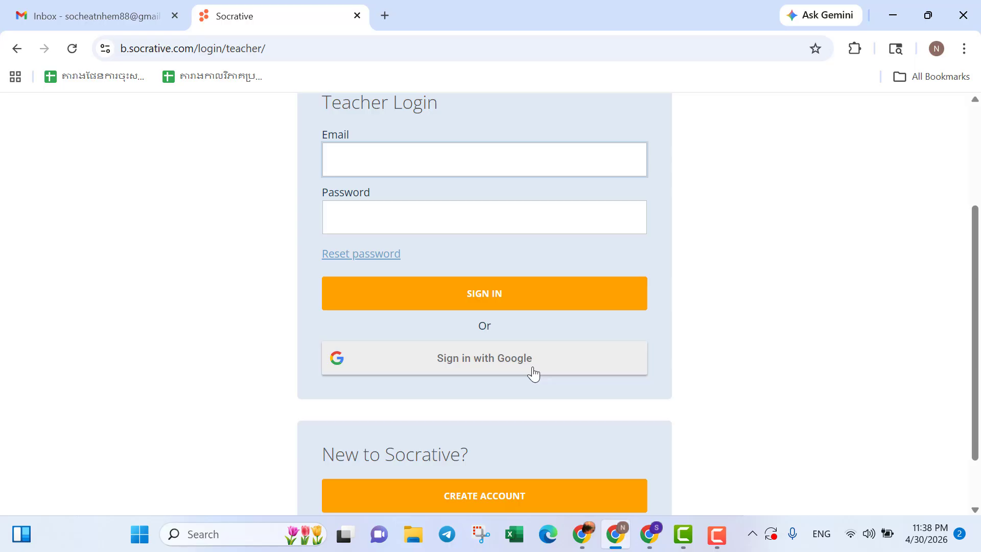
pyautogui.click(466, 368)
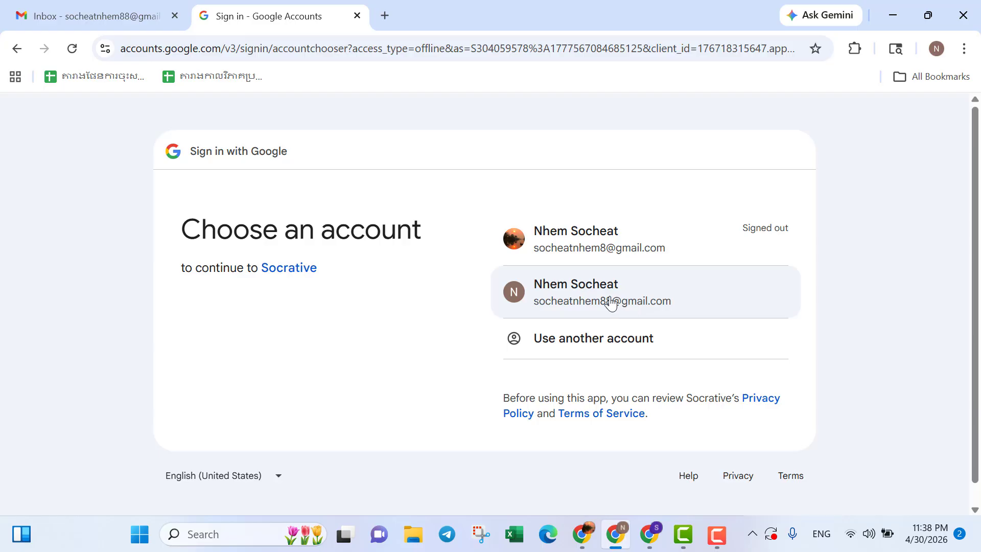
# Pick the Google account and approve Socrative's access to continue signing in.
pyautogui.click(584, 298)
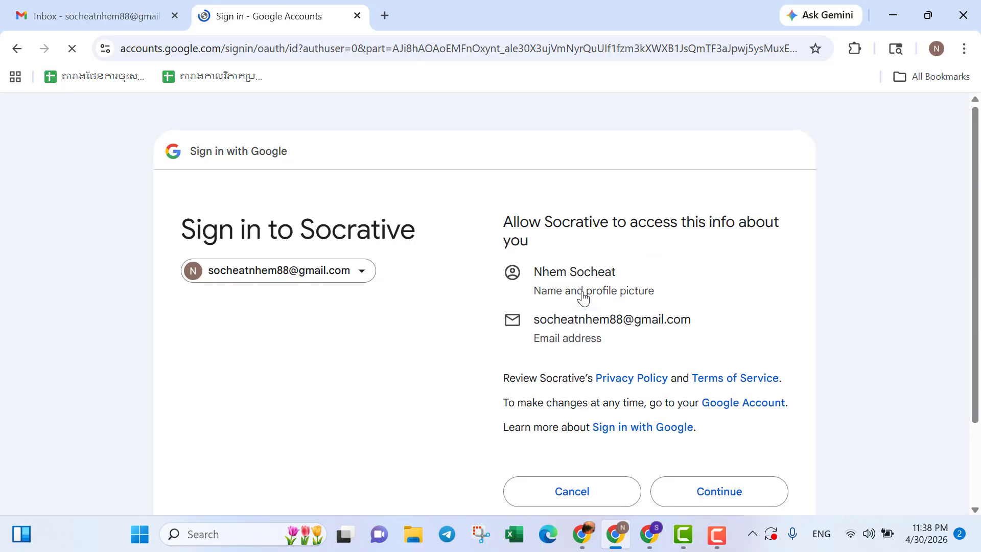
pyautogui.scroll(-3, 583, 298)
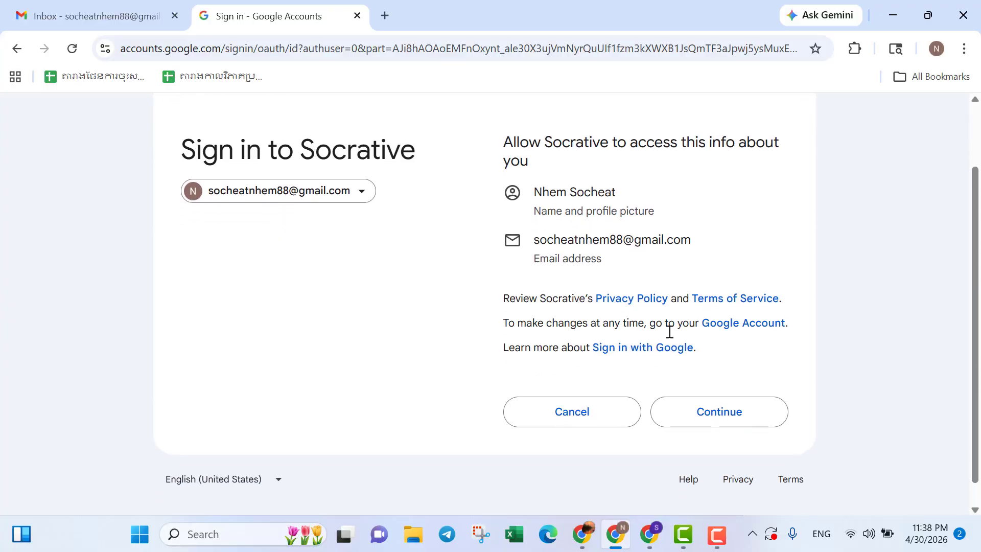
pyautogui.click(700, 415)
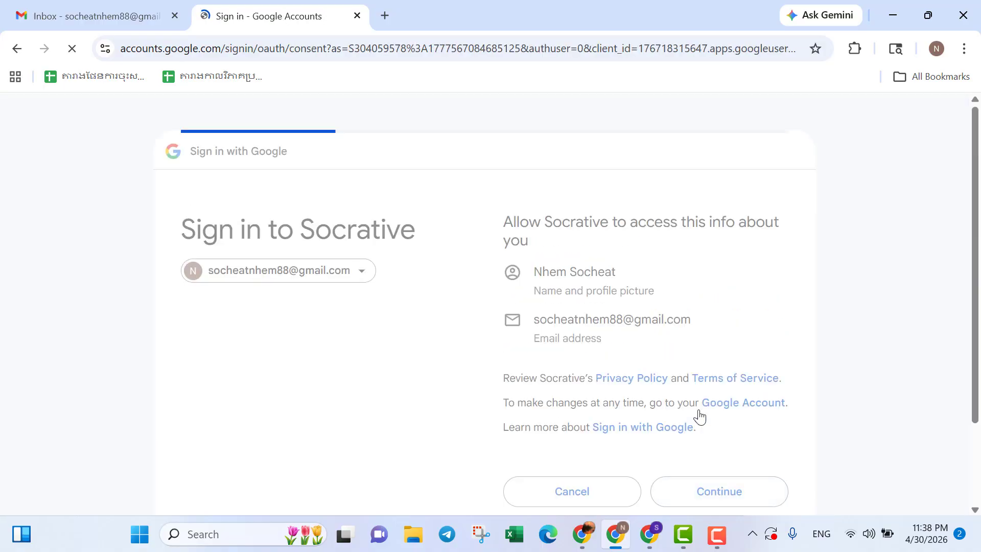
pyautogui.scroll(-2, 701, 417)
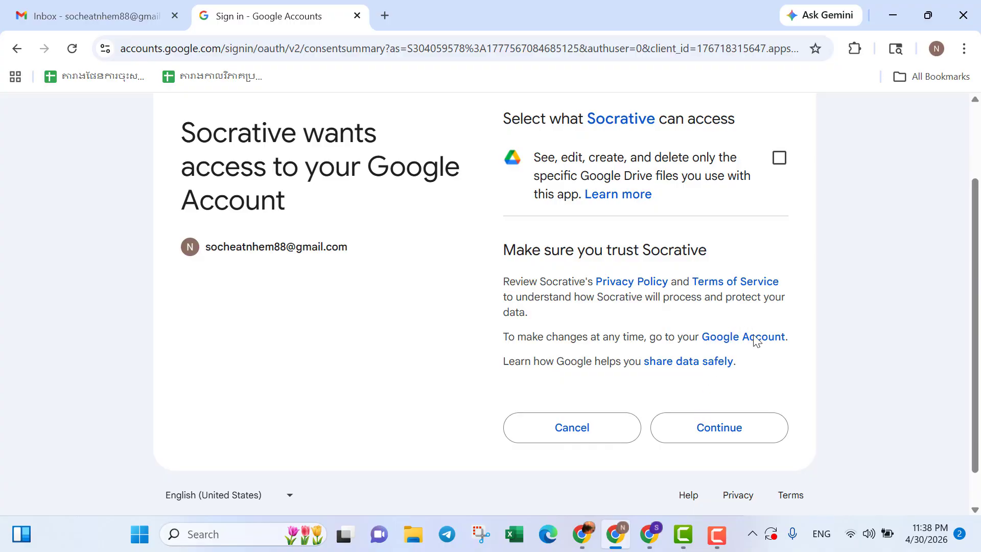
pyautogui.click(751, 438)
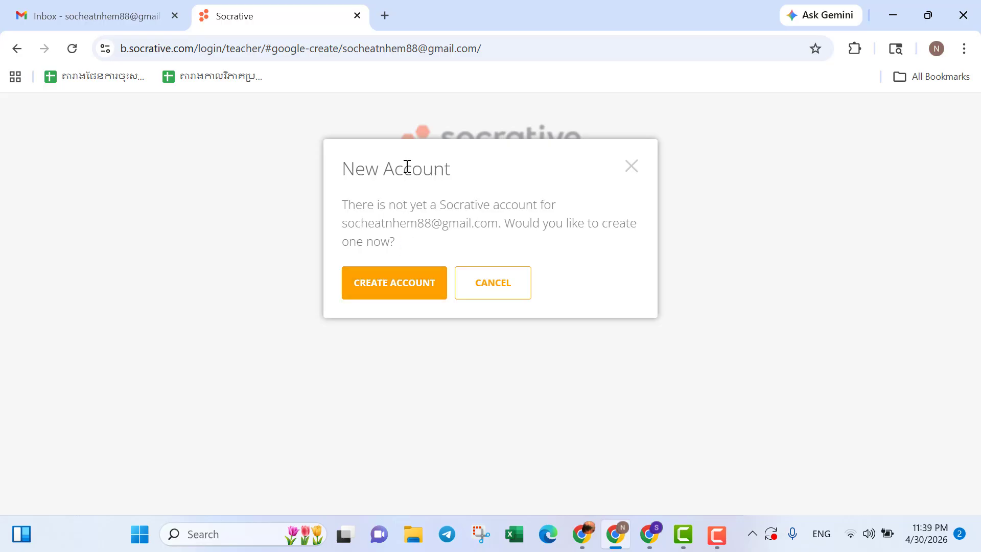
# Confirm creating a new Socrative account to reach the profile form.
pyautogui.click(402, 293)
pyautogui.scroll(-2, 403, 293)
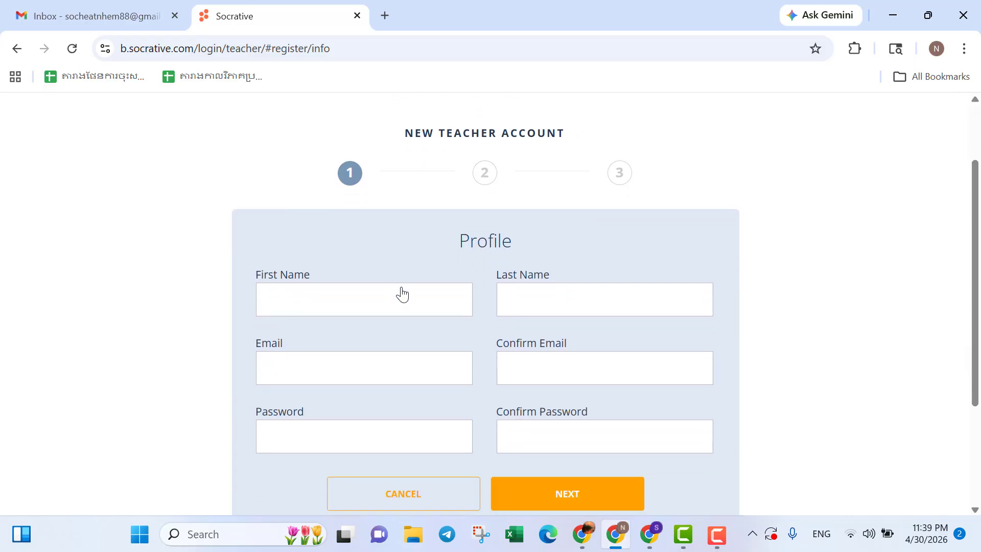
pyautogui.scroll(1, 402, 293)
pyautogui.scroll(1, 402, 293)
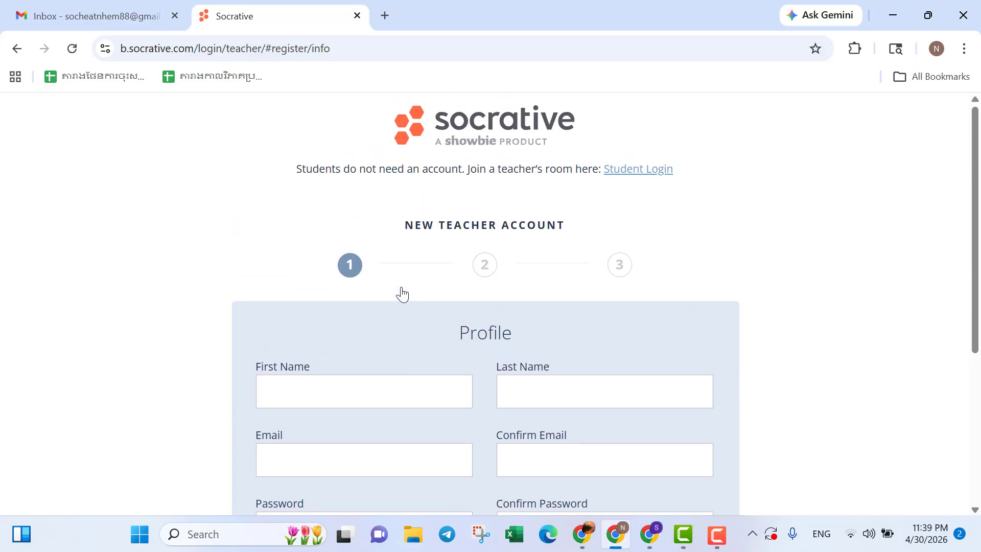
pyautogui.scroll(-2, 403, 293)
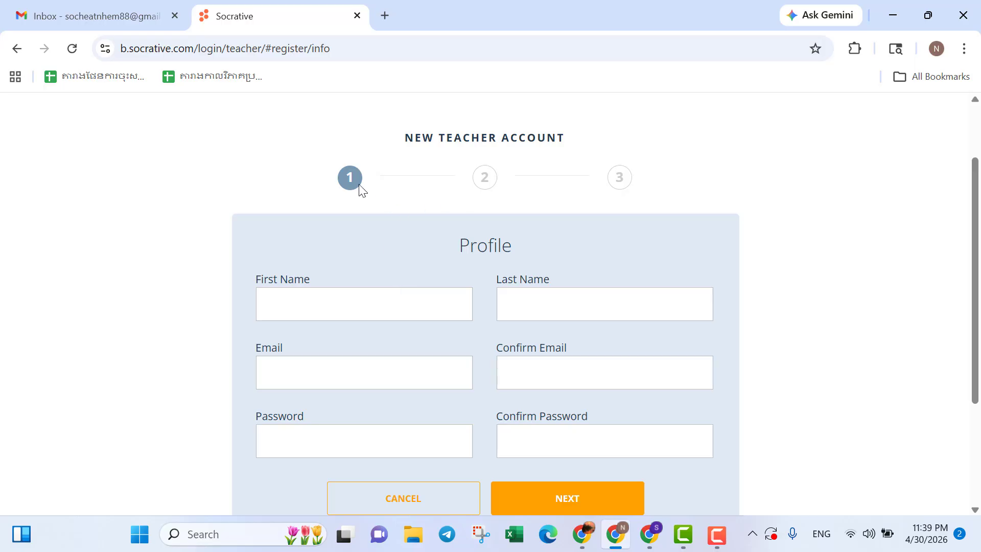
pyautogui.scroll(-1, 578, 216)
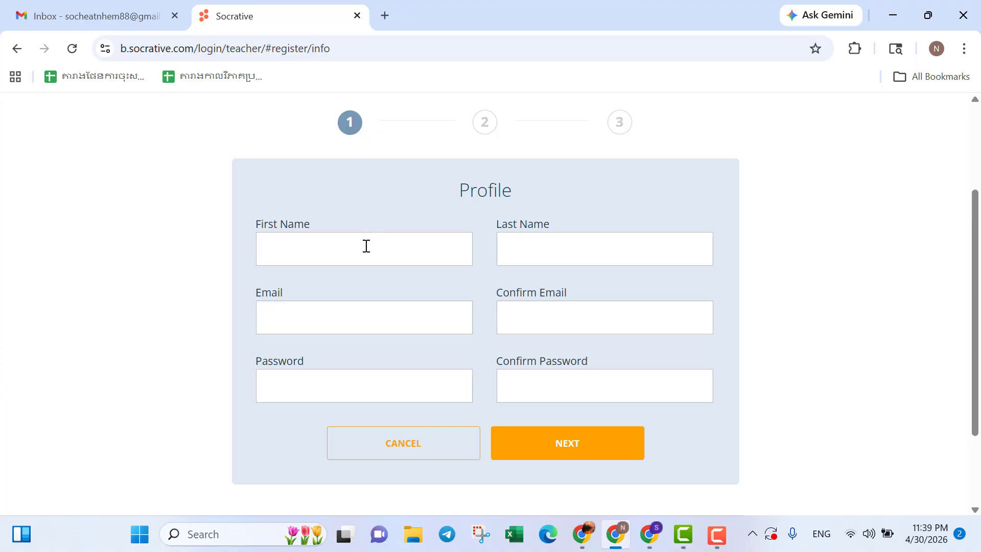
# Enter the teacher's first name in the profile form.
pyautogui.click(366, 245)
pyautogui.write('N')
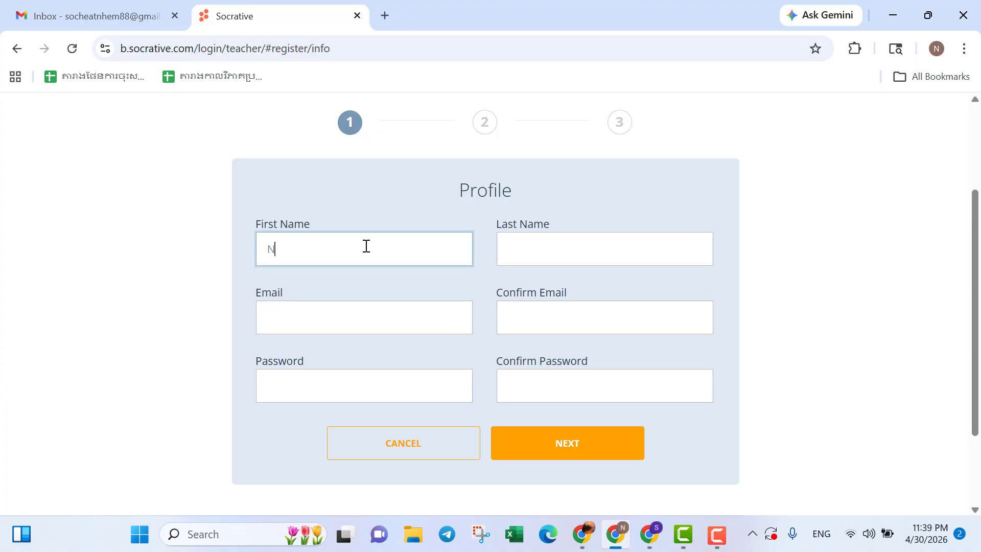
pyautogui.press('BackSpace')
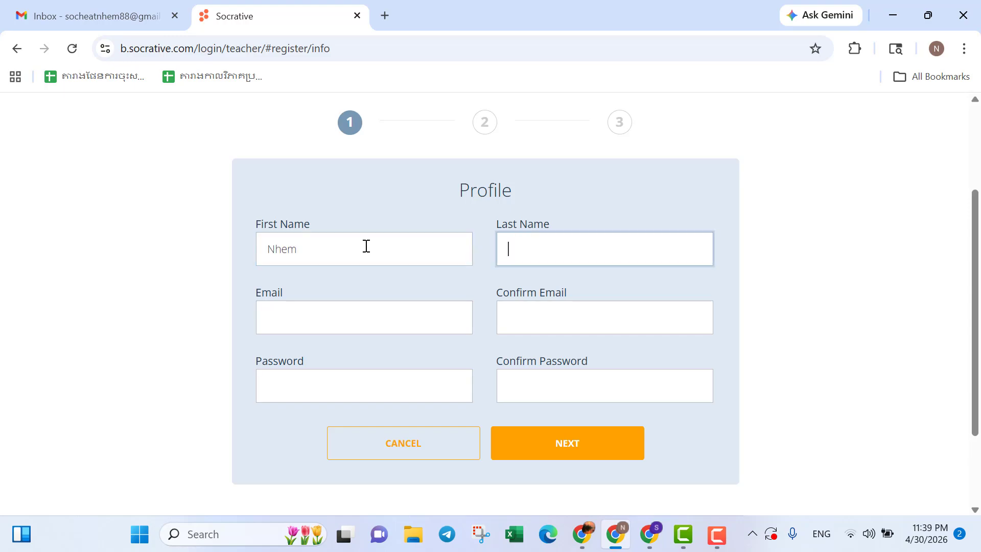
# Fill in the account e-mail address using the saved suggestion, correcting it to the right address.
pyautogui.click(309, 323)
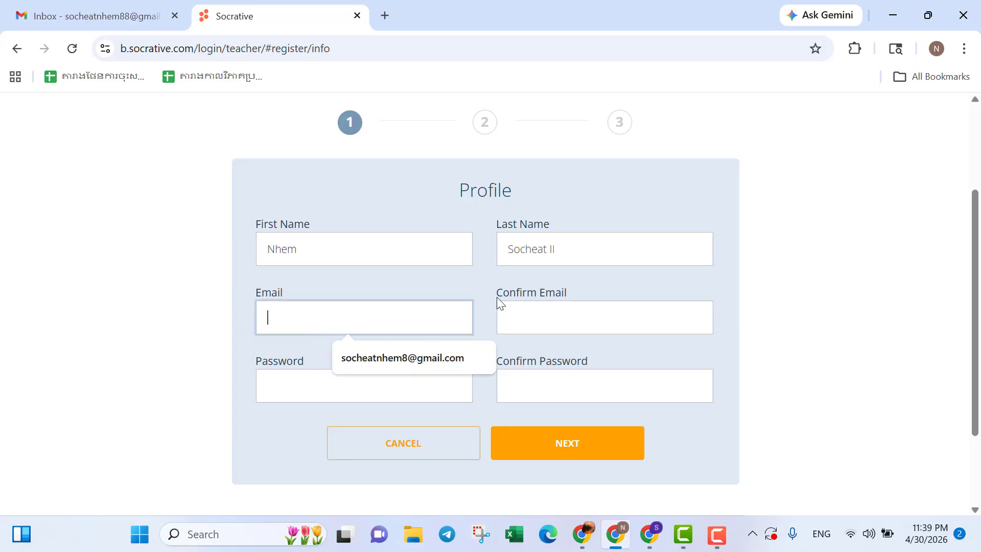
pyautogui.click(404, 357)
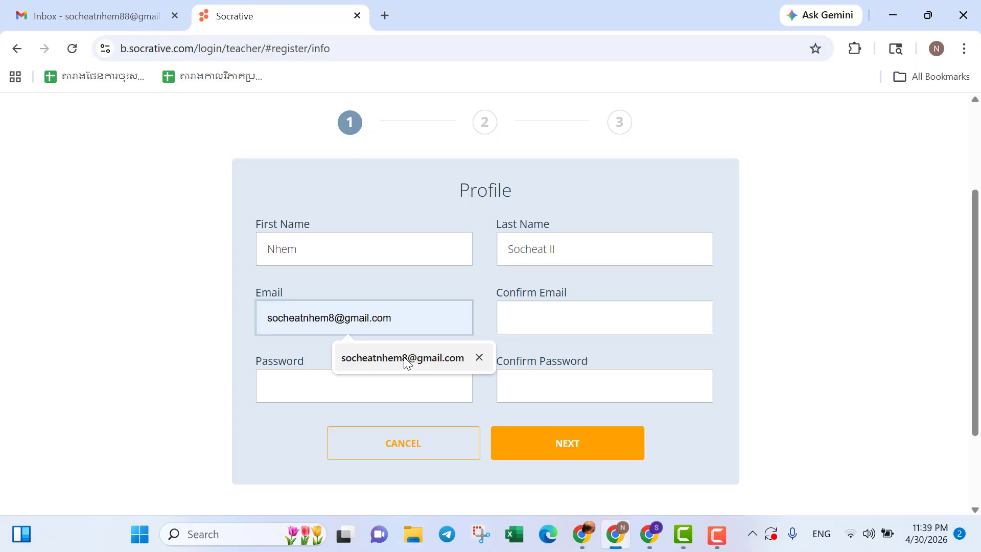
pyautogui.click(336, 323)
pyautogui.write('8')
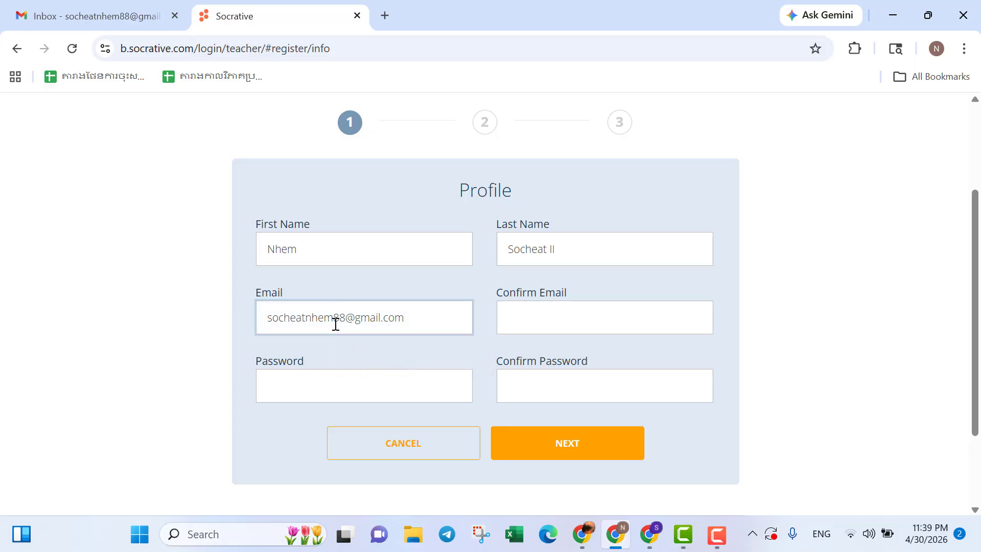
# Copy the e-mail address into the Confirm Email field.
pyautogui.press('Tab')
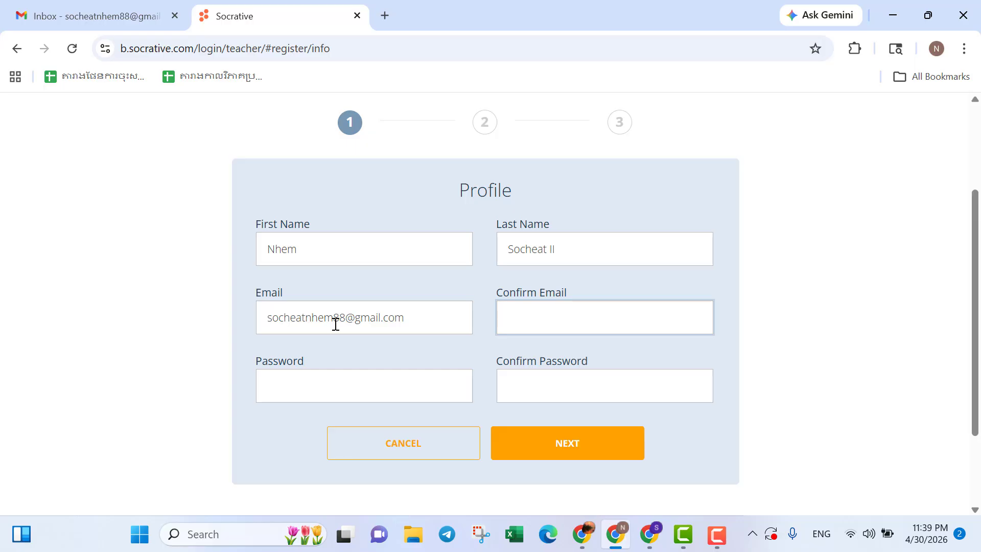
pyautogui.moveTo(409, 324); pyautogui.dragTo(255, 322)
pyautogui.hotkey('ctrl', 'c')
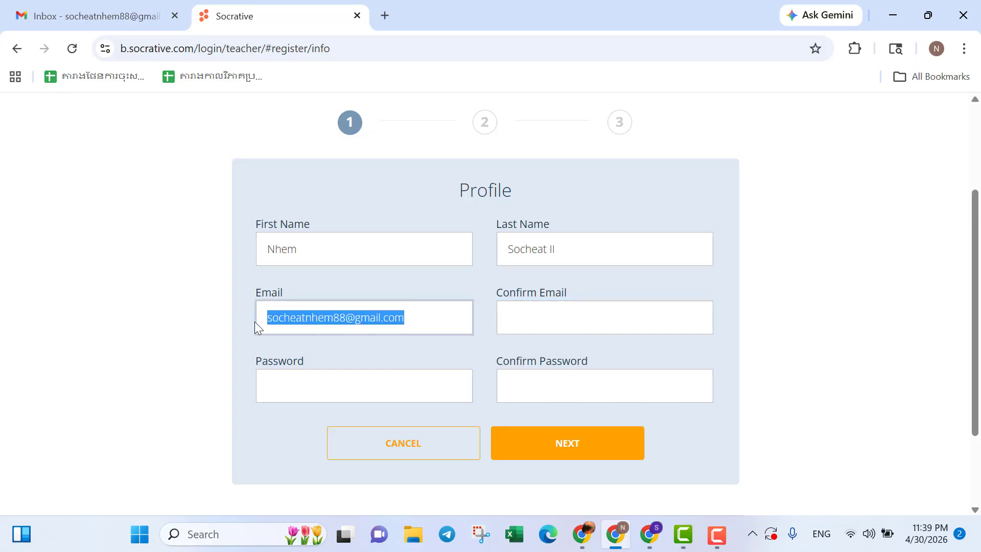
pyautogui.click(556, 306)
pyautogui.hotkey('ctrl', 'v')
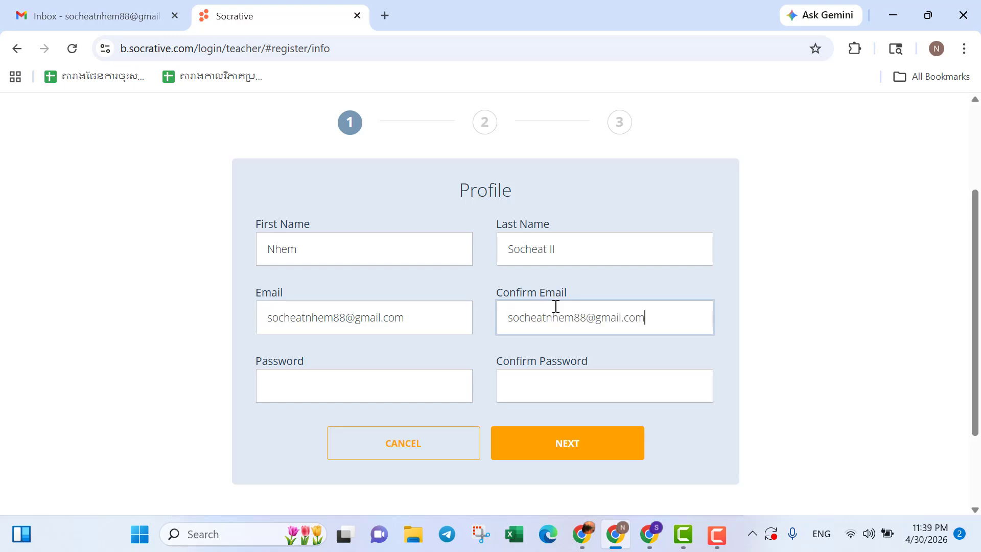
# Decline the suggested strong password and enter your own account password.
pyautogui.click(396, 386)
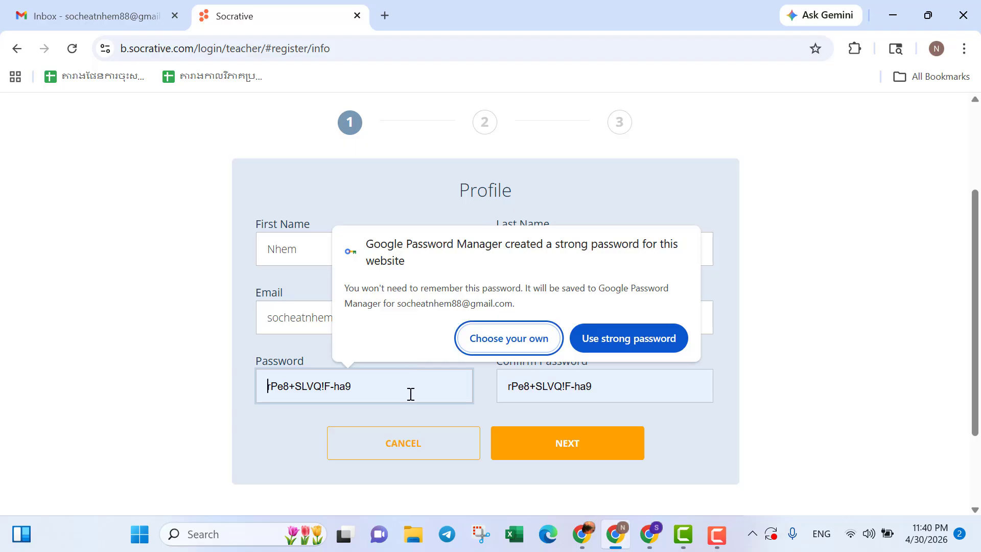
pyautogui.click(507, 340)
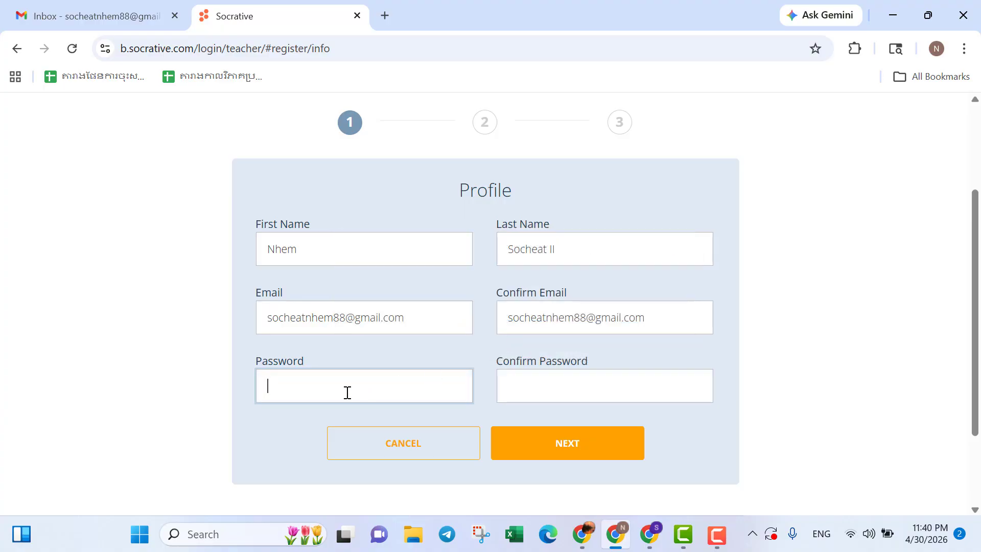
pyautogui.press('BackSpace')
pyautogui.press('BackSpace')
pyautogui.press('BackSpace')
pyautogui.press('BackSpace')
pyautogui.press('BackSpace')
pyautogui.press('BackSpace')
# Re-enter the account password in the Confirm Password field.
pyautogui.click(523, 391)
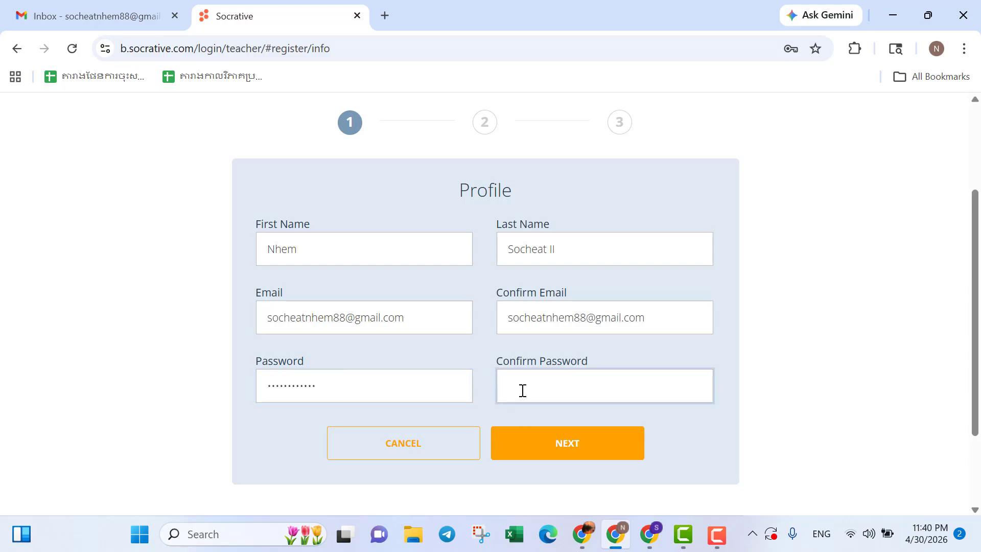
pyautogui.write('••••••••••••')
# Submit the profile step and save the password in the browser's password manager.
pyautogui.click(558, 454)
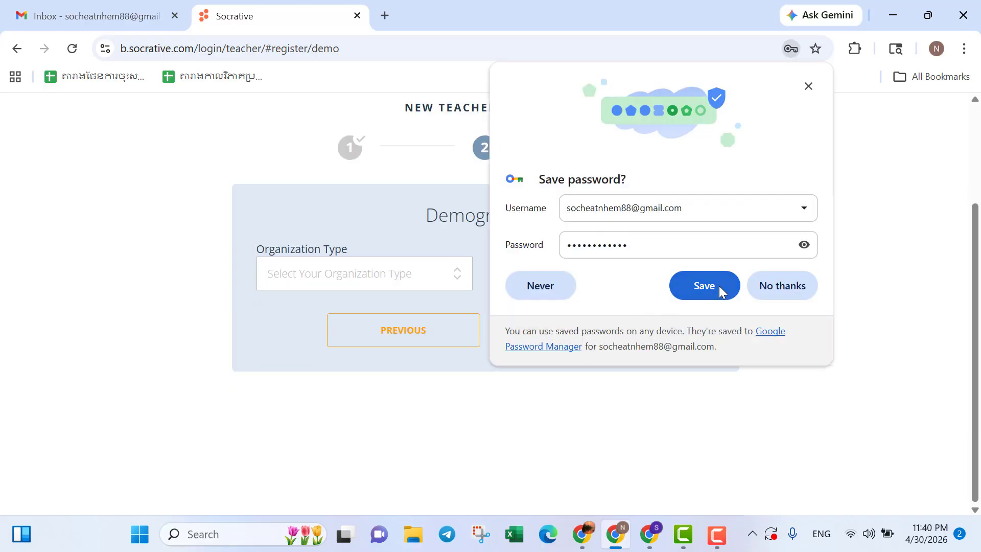
pyautogui.click(719, 286)
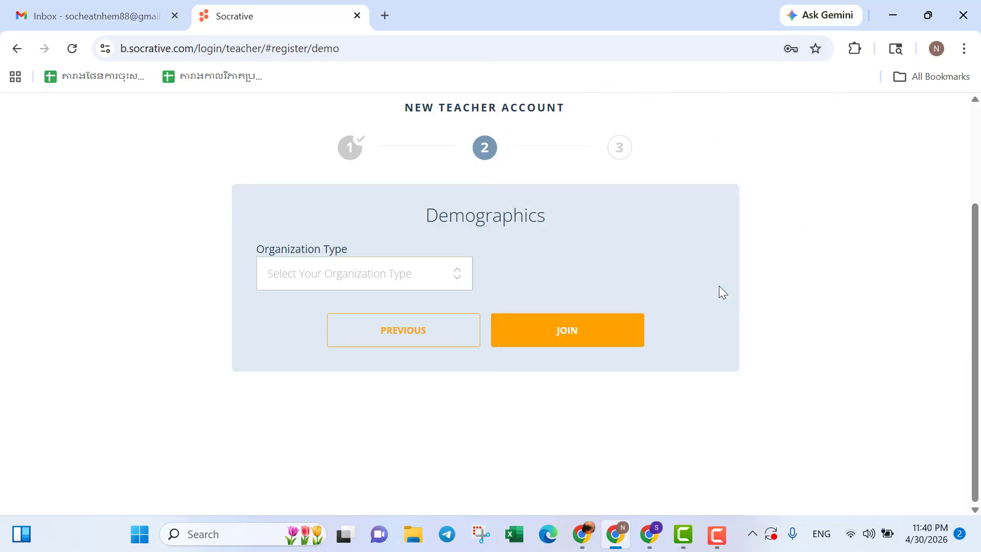
# Set the organization type to Primary/Secondary School, choose NGS Preah Sisowath as the school name, and join.
pyautogui.click(462, 280)
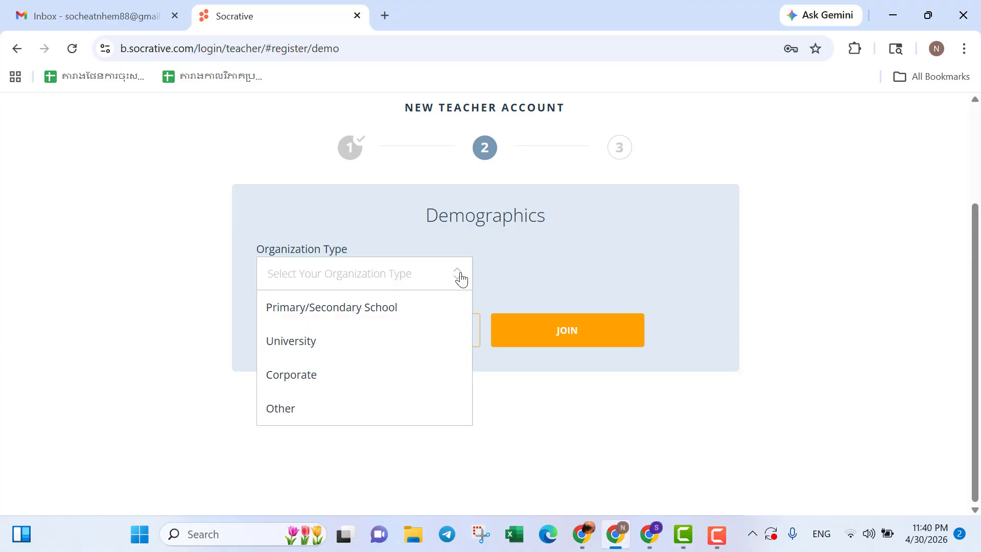
pyautogui.click(405, 310)
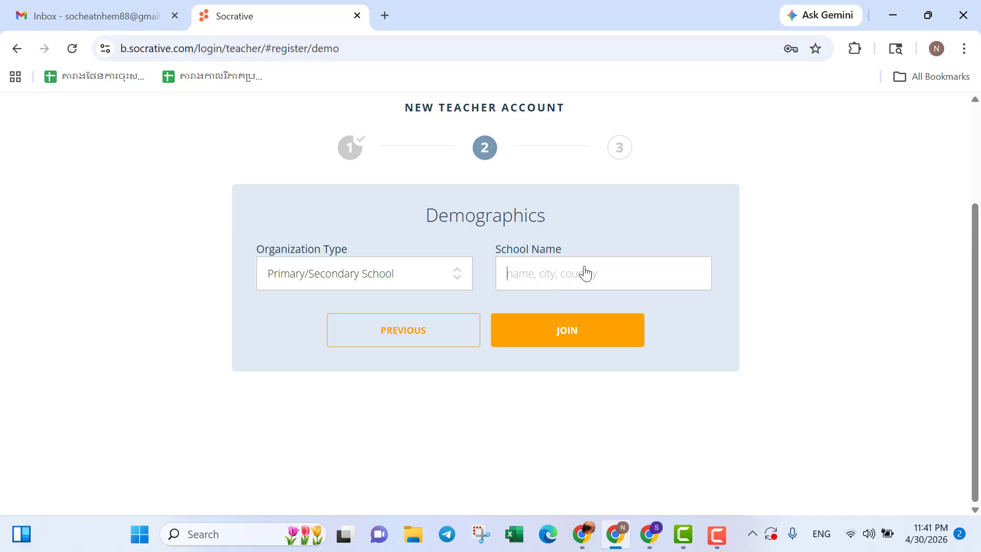
pyautogui.write('s')
pyautogui.press('BackSpace')
pyautogui.write('s')
pyautogui.press('BackSpace')
pyautogui.write('NGS ')
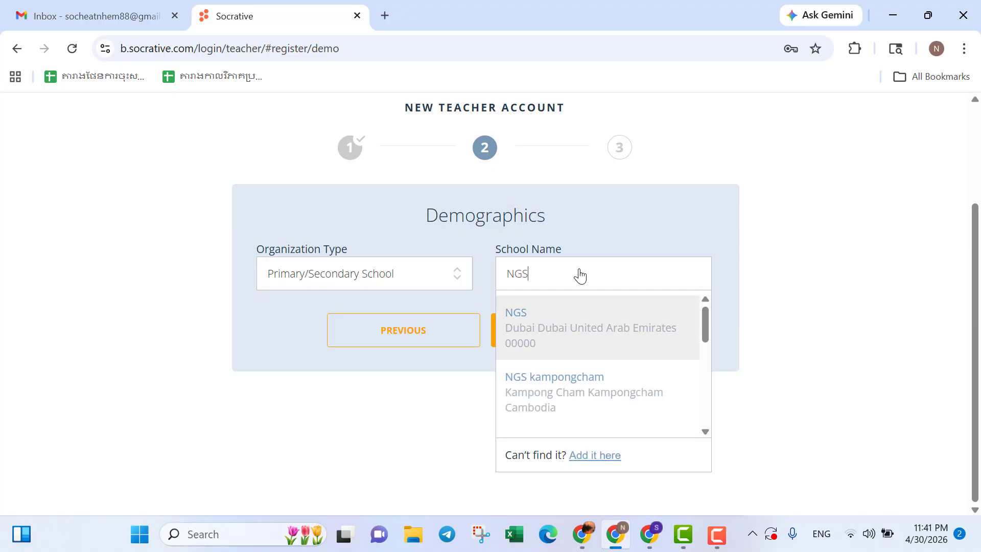
pyautogui.write('Pres')
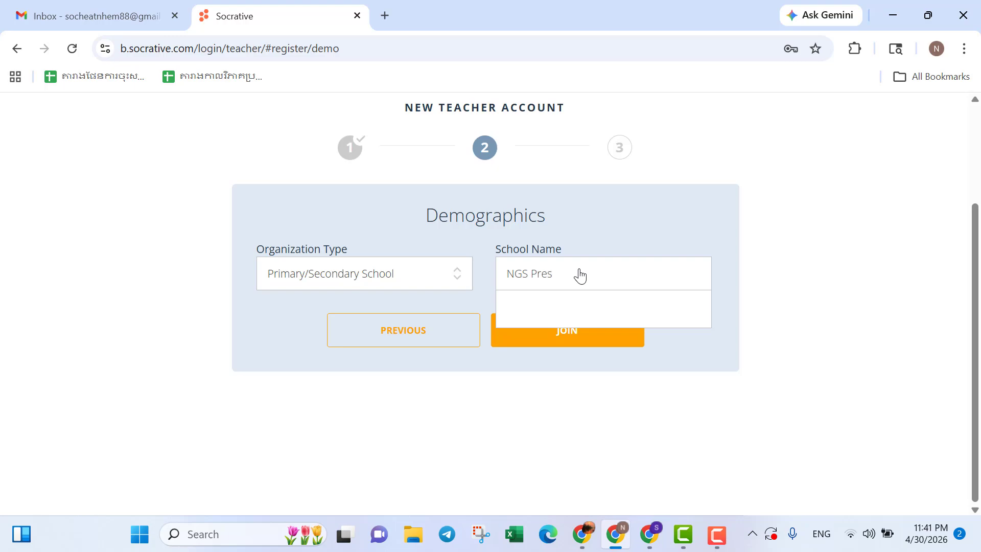
pyautogui.press('BackSpace')
pyautogui.write('ah')
pyautogui.press('BackSpace')
pyautogui.press('Down')
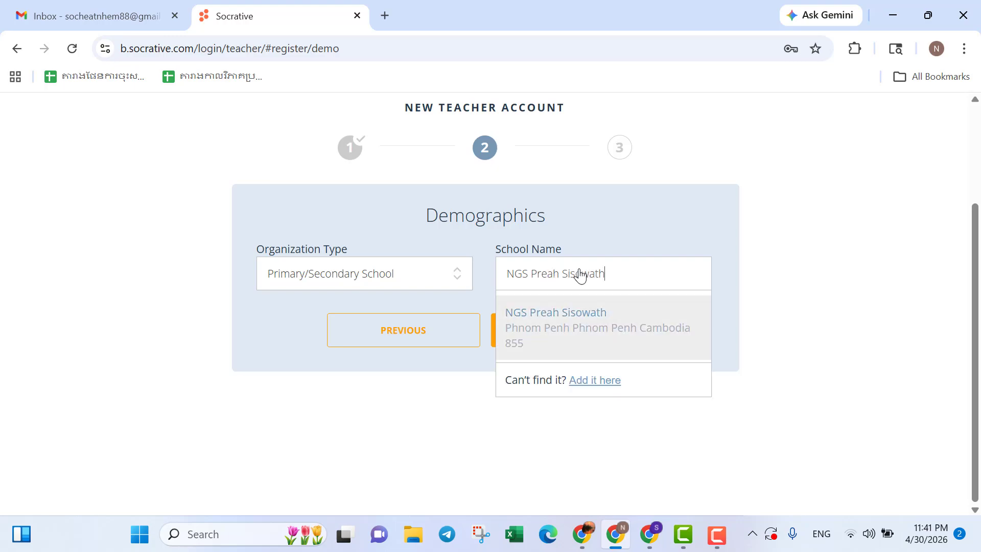
pyautogui.press('Return')
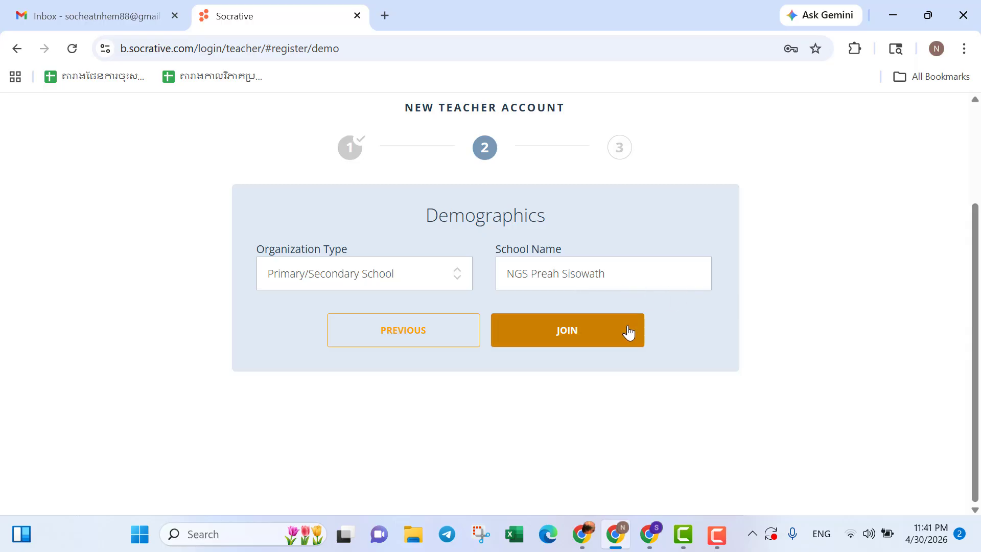
pyautogui.click(534, 336)
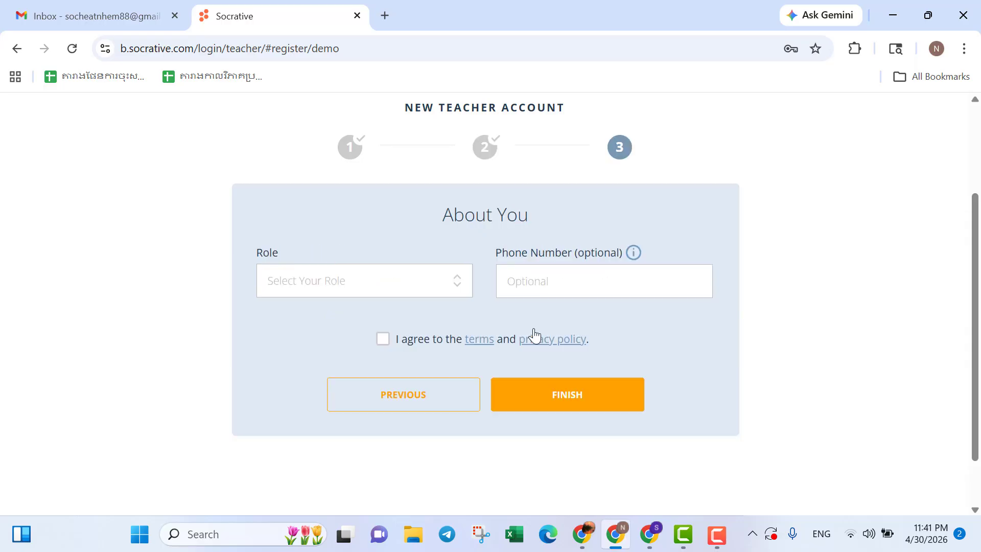
# Select Teacher as the role, agree to the terms and privacy policy, and finish registration.
pyautogui.click(459, 285)
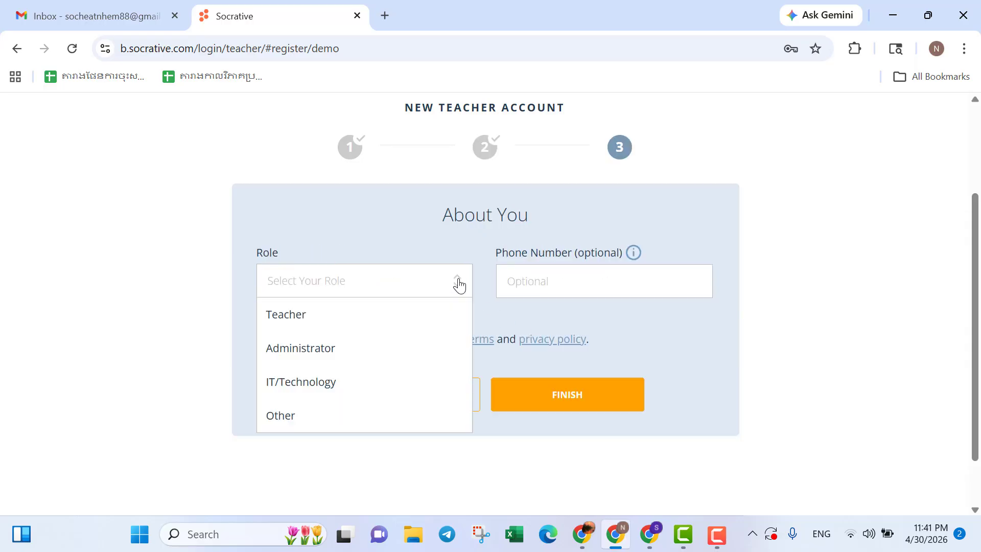
pyautogui.click(405, 318)
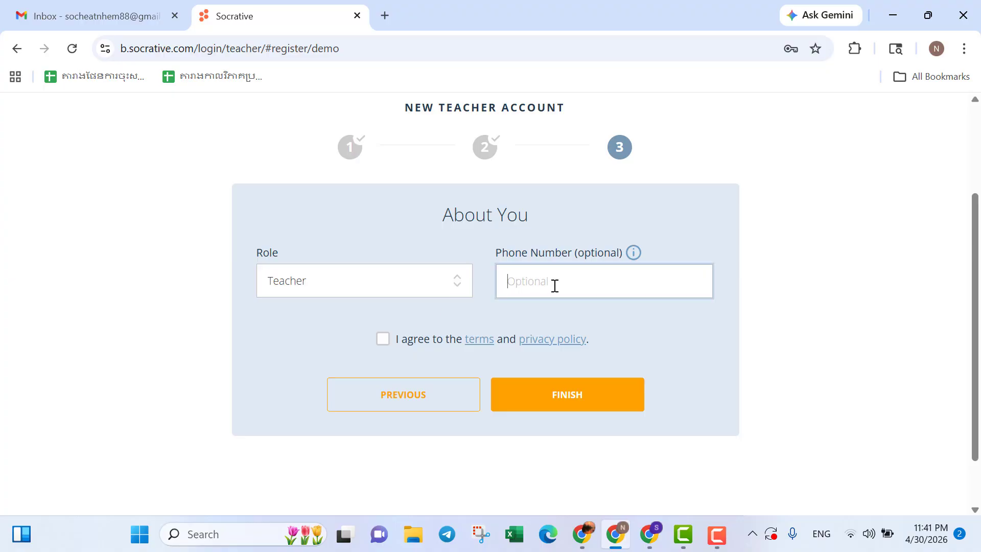
pyautogui.click(383, 339)
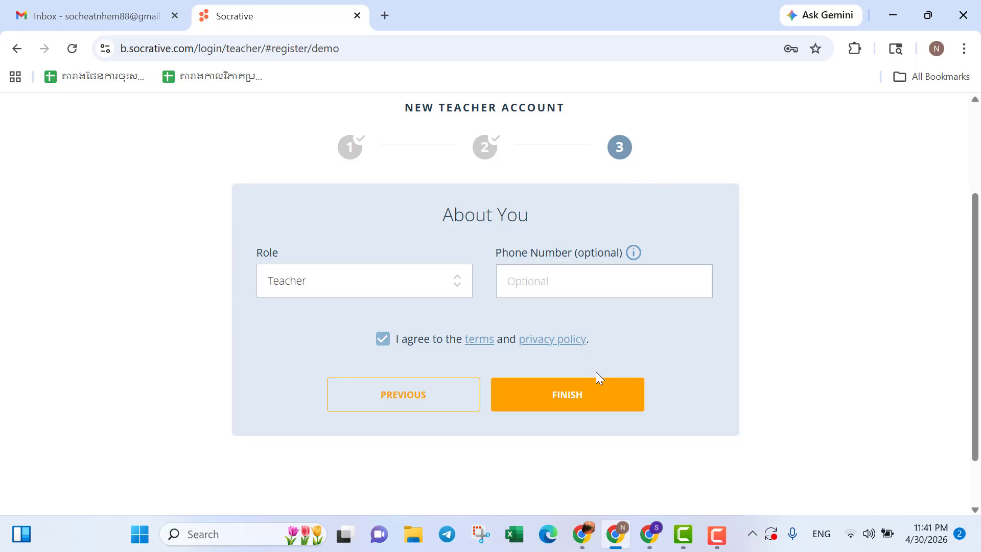
pyautogui.click(598, 409)
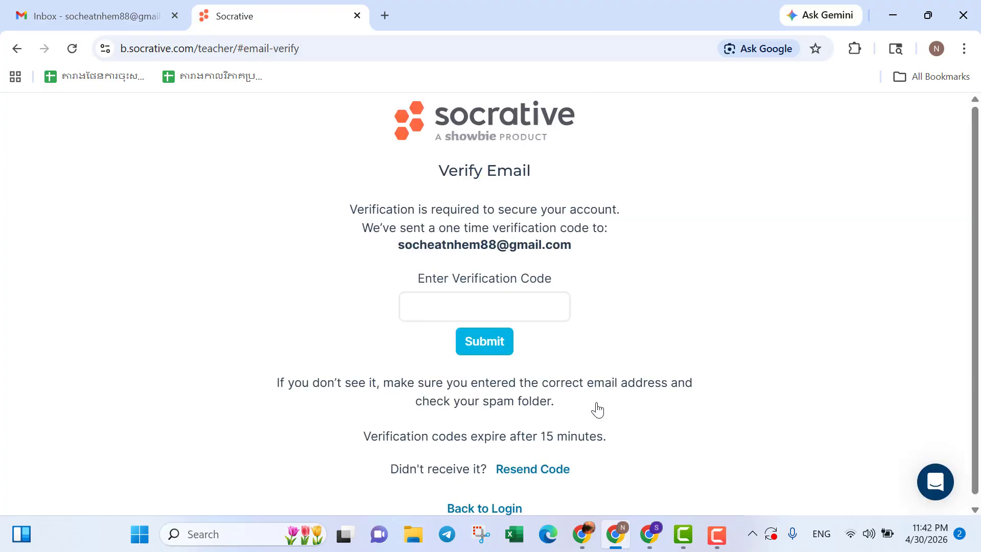
# Check the Gmail inbox for the emailed verification code, then return to the Verify Email page.
pyautogui.click(466, 302)
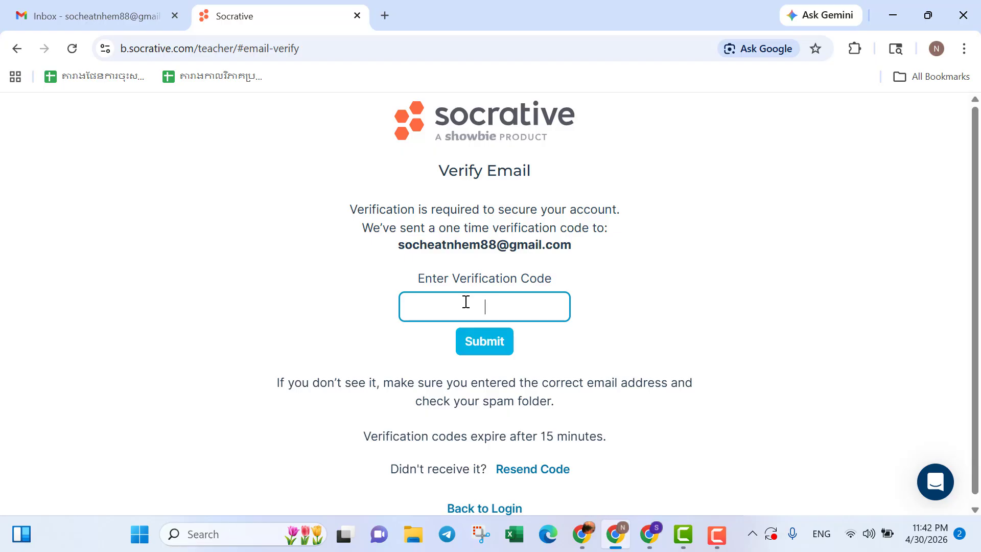
pyautogui.click(108, 17)
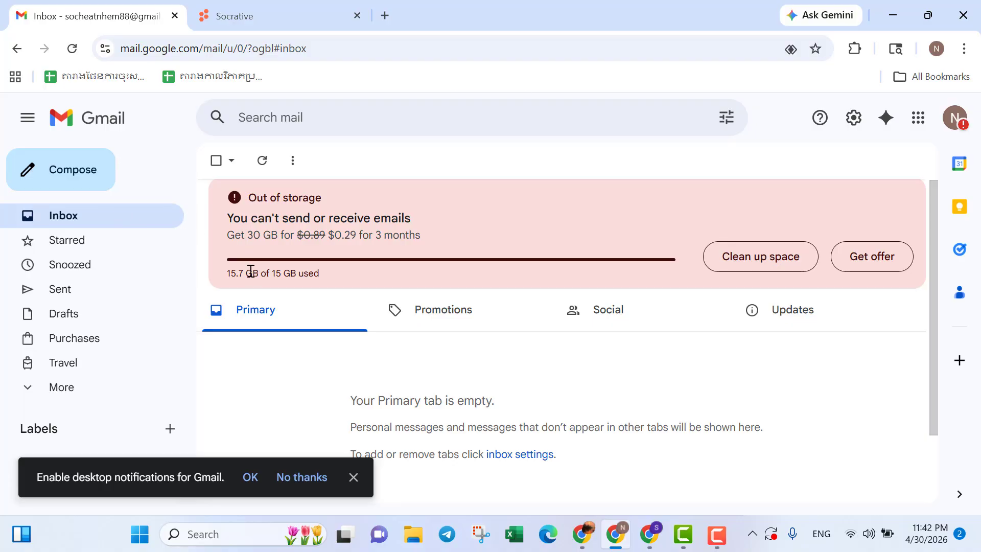
pyautogui.click(255, 14)
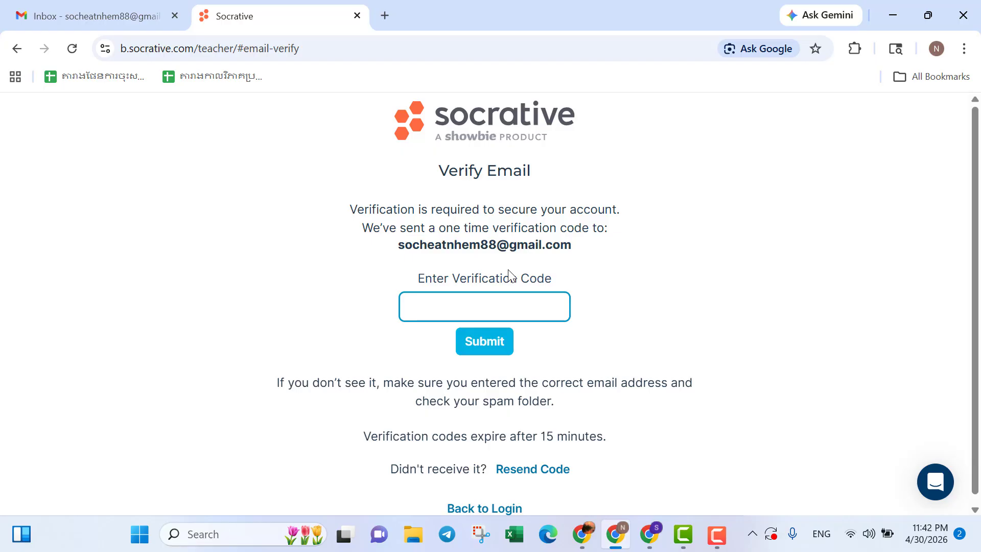
# In another Chrome window, search Google for socrative, open the Socrative site and log in.
pyautogui.moveTo(586, 546)
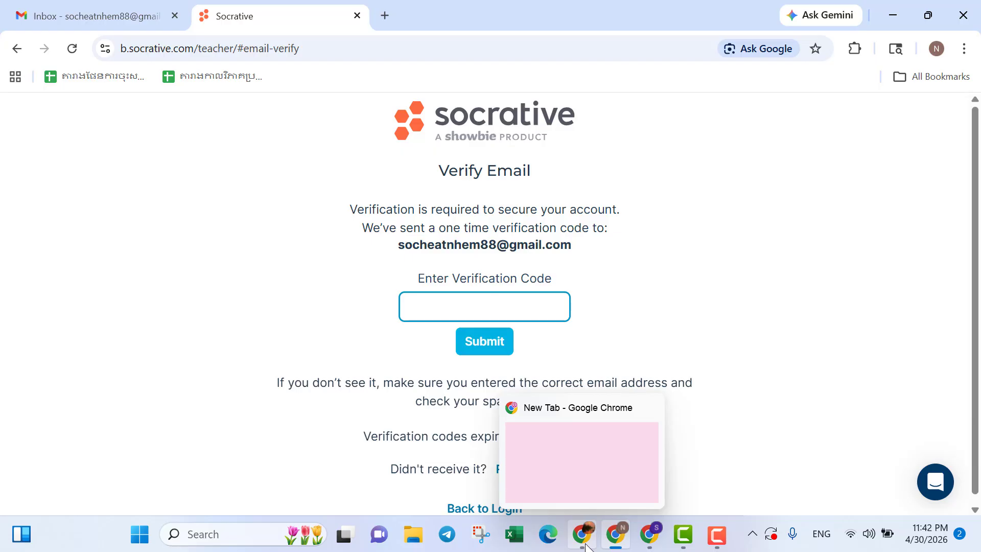
pyautogui.click(585, 546)
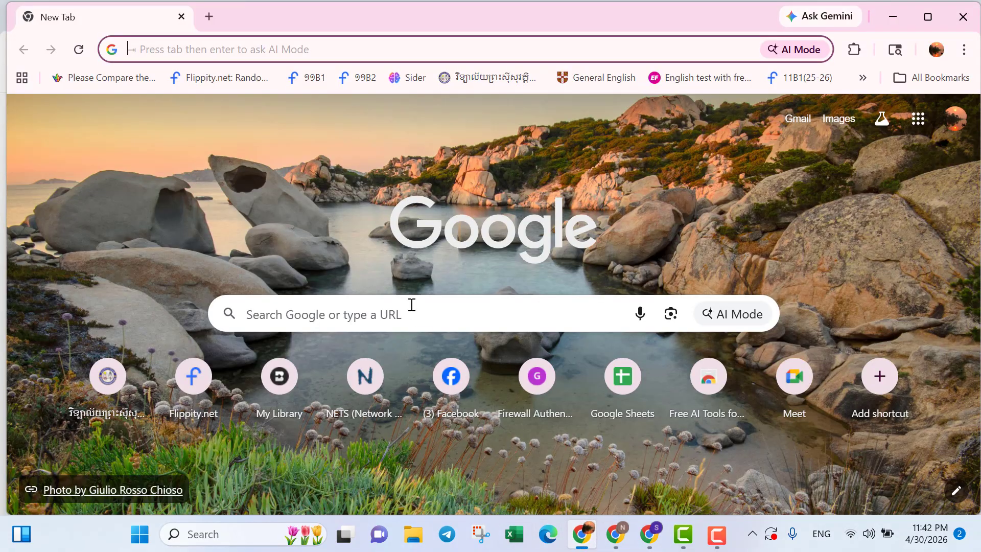
pyautogui.click(412, 305)
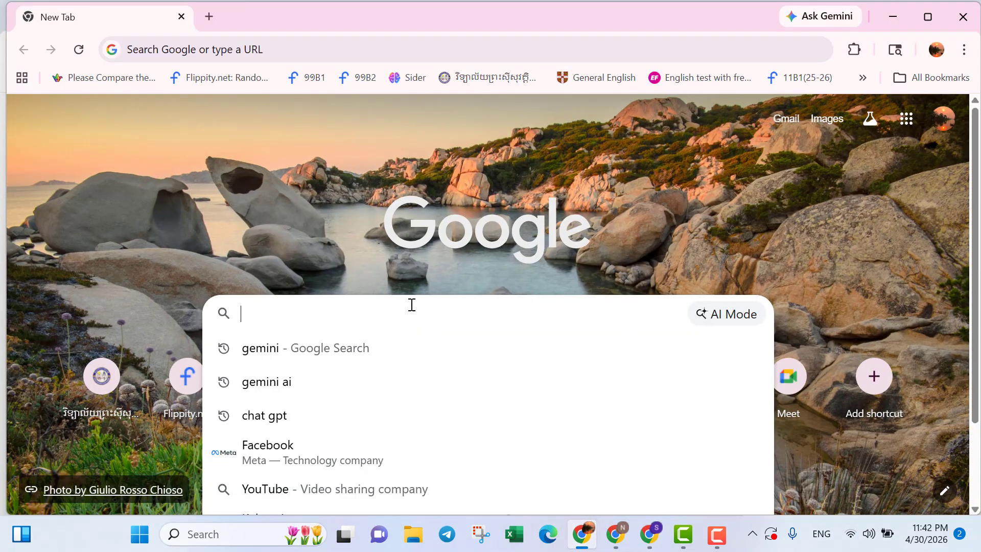
pyautogui.write('s')
pyautogui.press('Down')
pyautogui.press('Return')
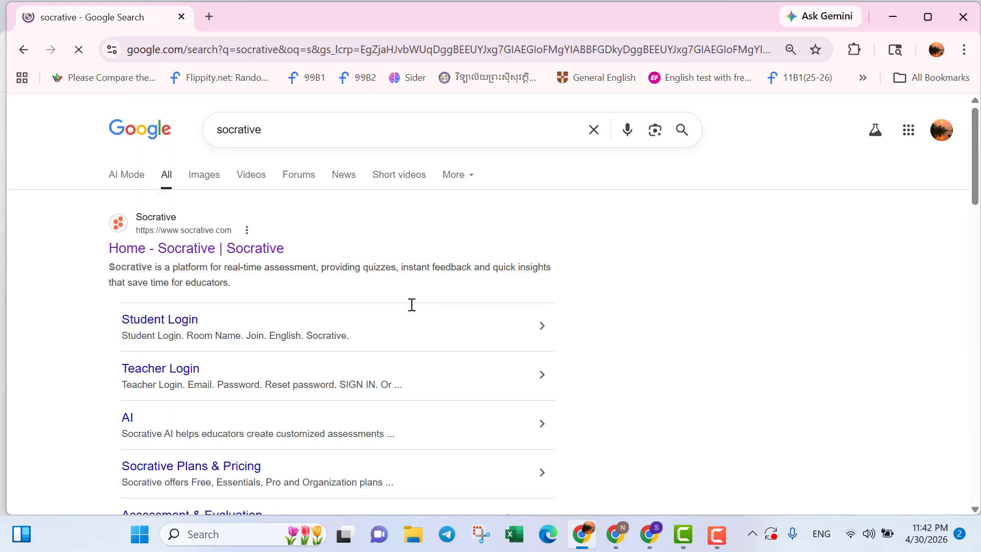
pyautogui.click(254, 251)
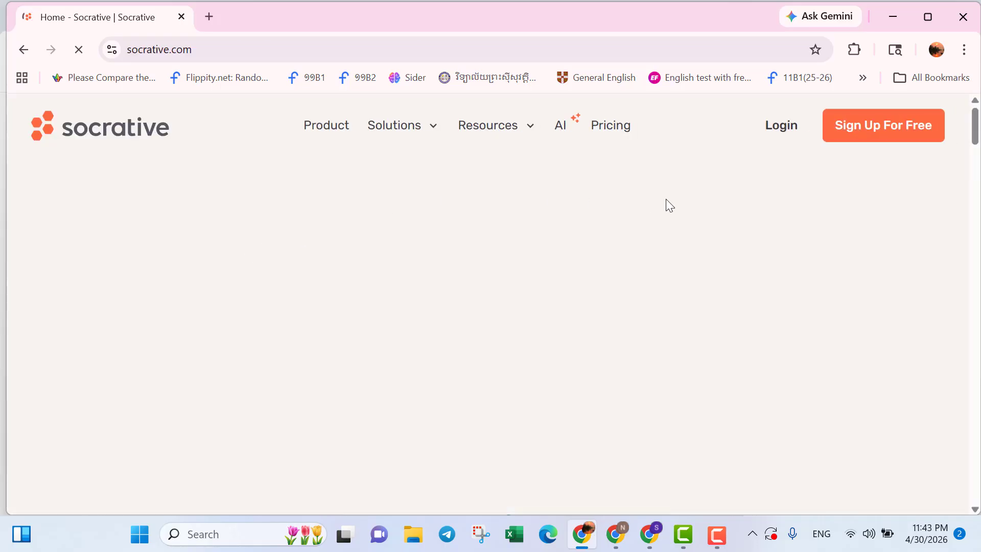
pyautogui.click(779, 127)
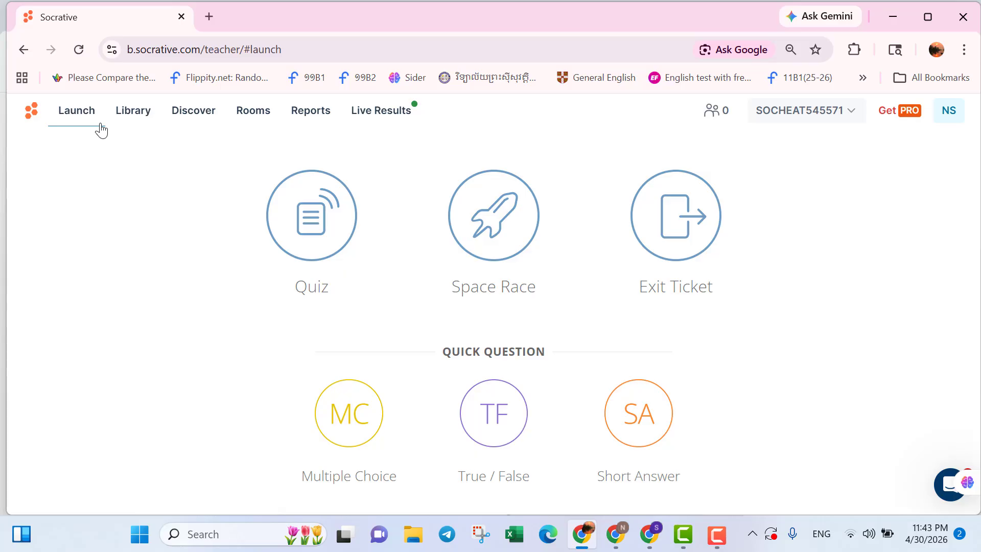
# Open the Library and add a new quiz using the Copy-Paste Questions option.
pyautogui.click(142, 118)
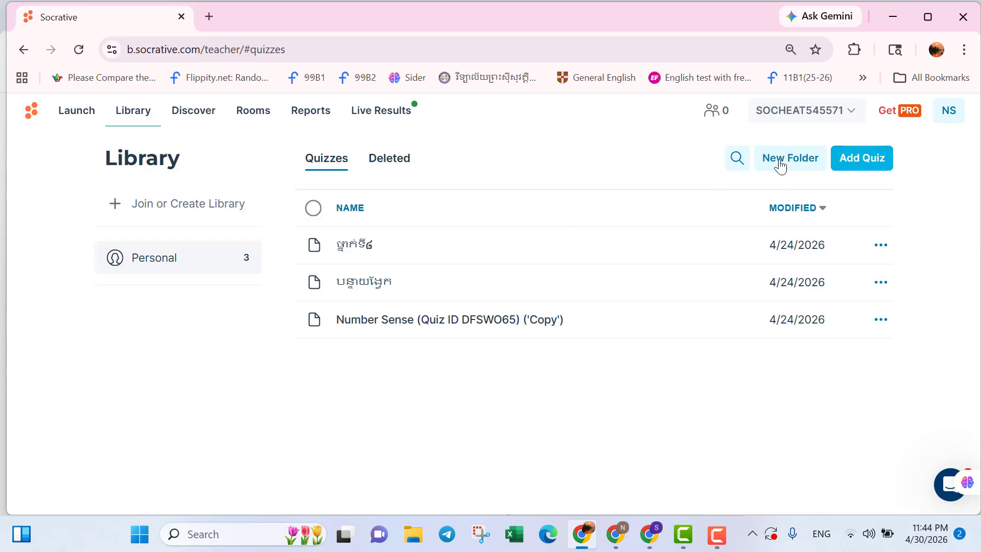
pyautogui.click(867, 162)
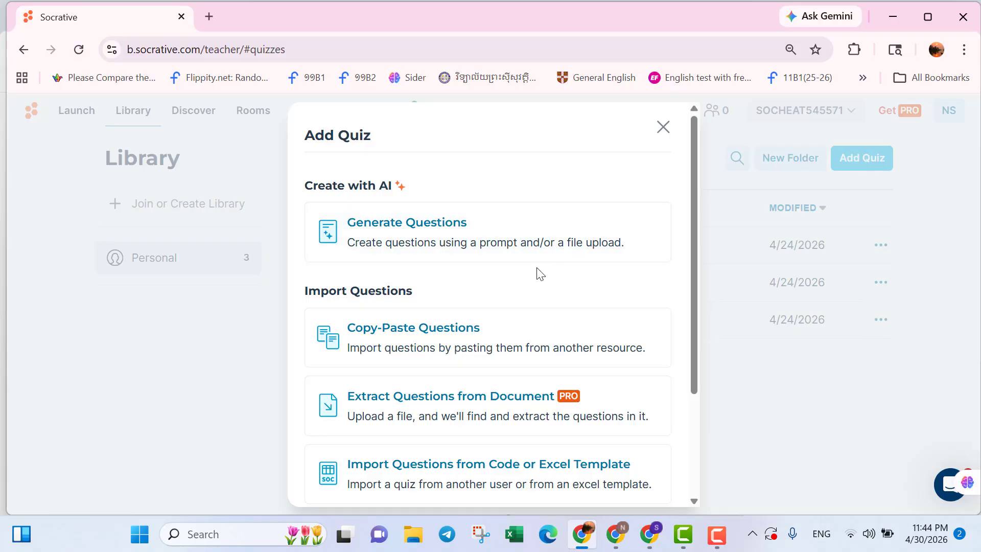
pyautogui.scroll(-2, 537, 270)
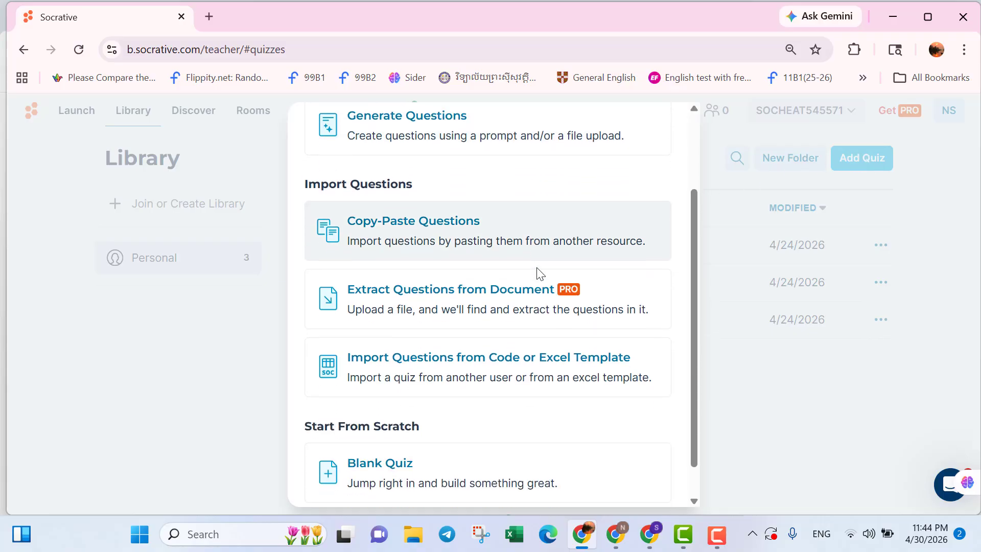
pyautogui.scroll(2, 537, 271)
pyautogui.scroll(-1, 537, 271)
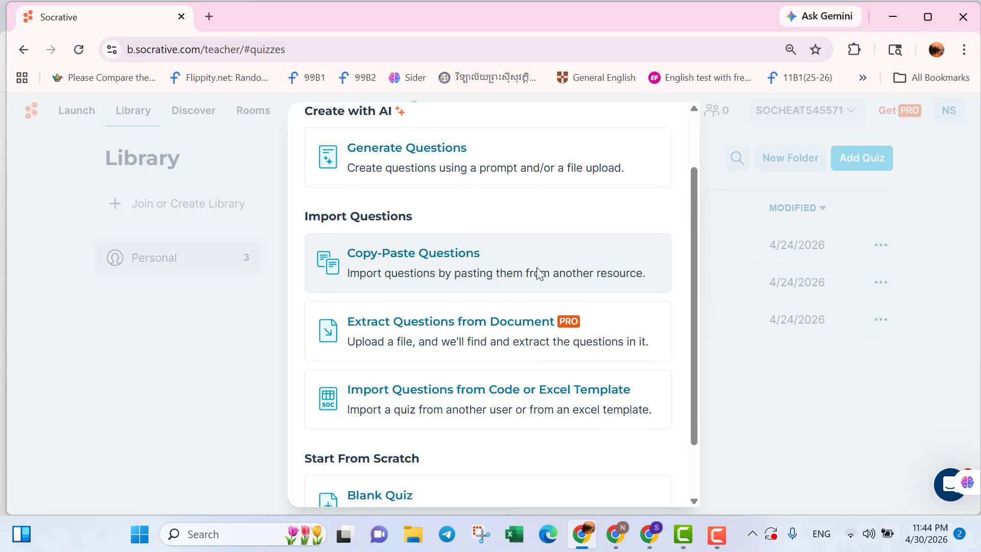
pyautogui.scroll(-1, 537, 273)
pyautogui.scroll(1, 536, 268)
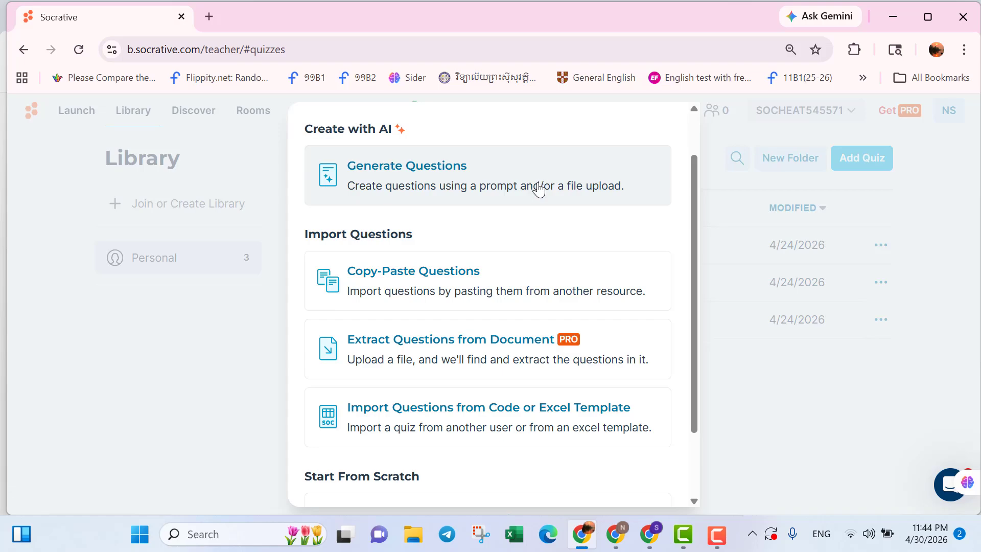
pyautogui.scroll(-1, 426, 338)
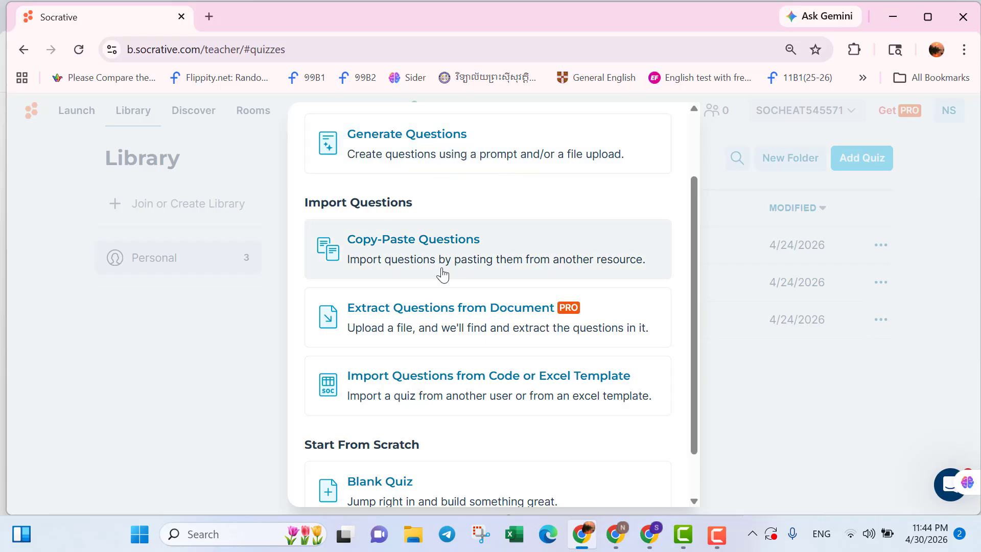
pyautogui.scroll(1, 443, 275)
pyautogui.scroll(1, 442, 275)
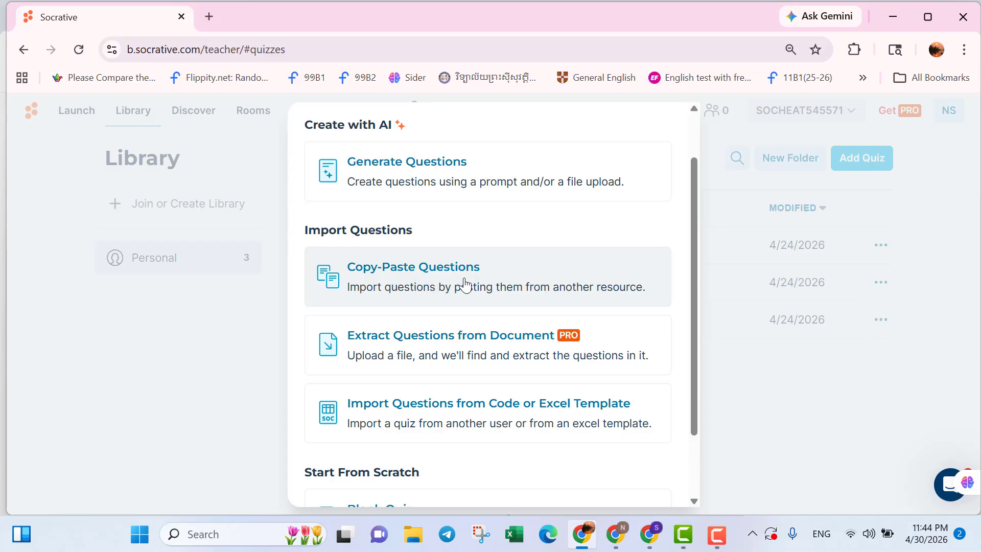
pyautogui.scroll(-2, 467, 347)
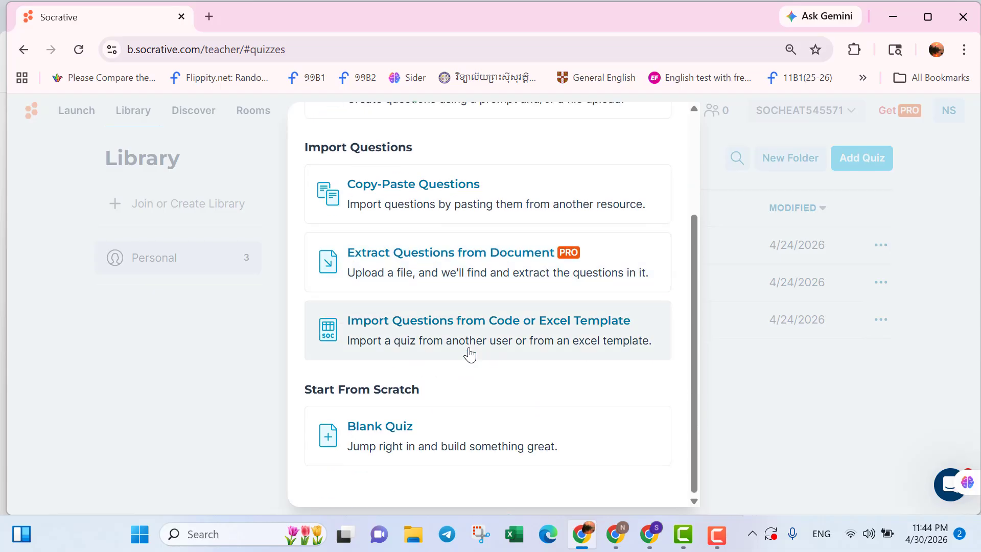
pyautogui.scroll(1, 469, 352)
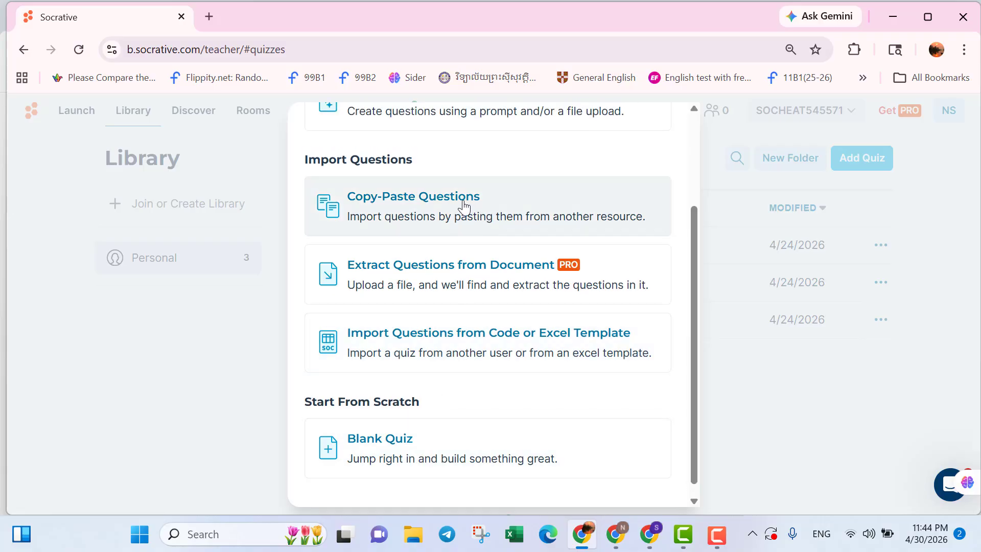
pyautogui.scroll(1, 464, 206)
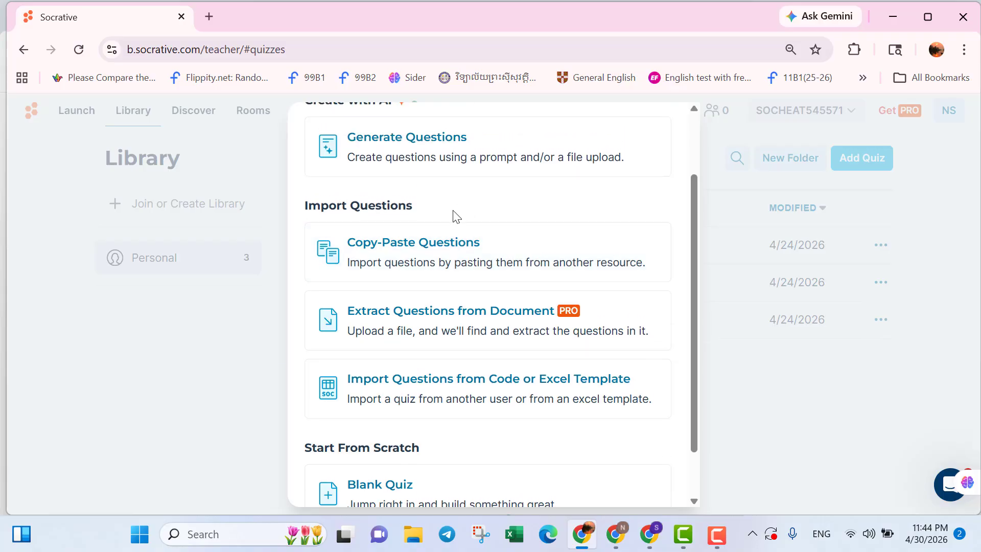
pyautogui.click(434, 264)
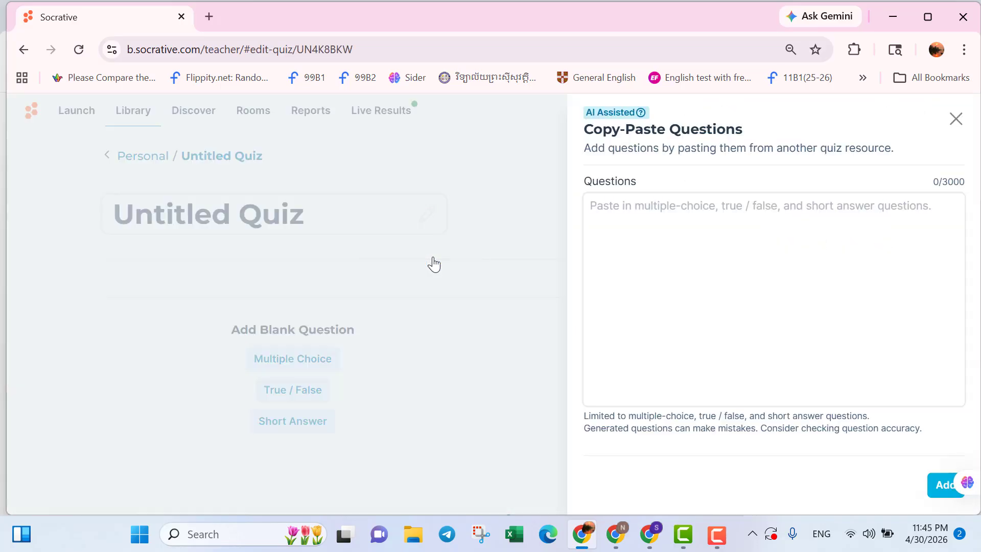
# Open the Word document K11 His Student Suport Book_Updated from File Explorer's recent files.
pyautogui.click(669, 210)
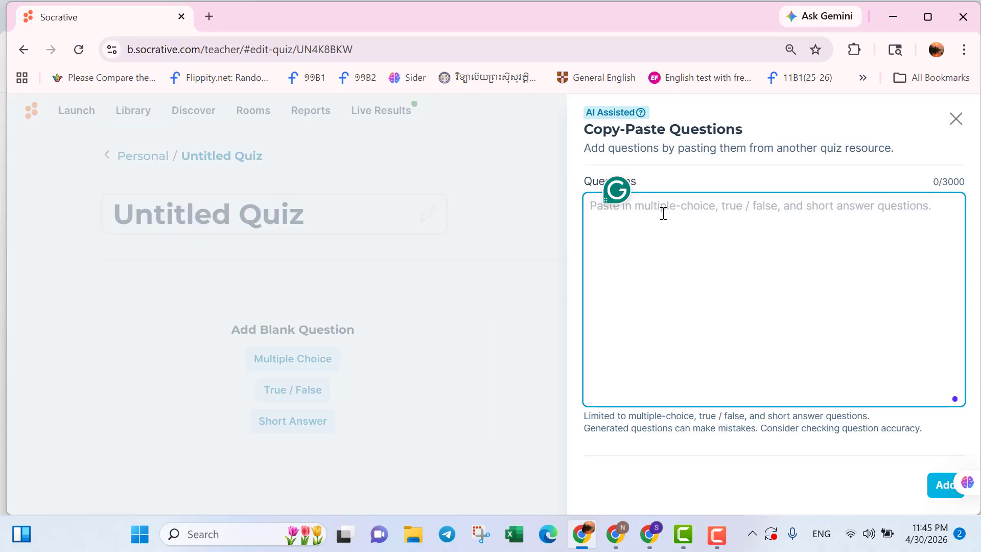
pyautogui.click(412, 543)
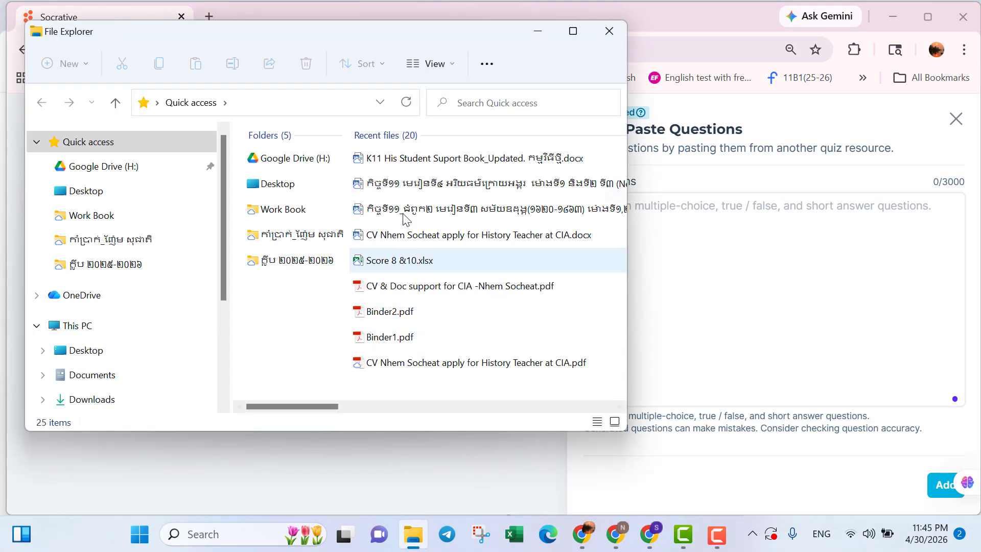
pyautogui.click(424, 163)
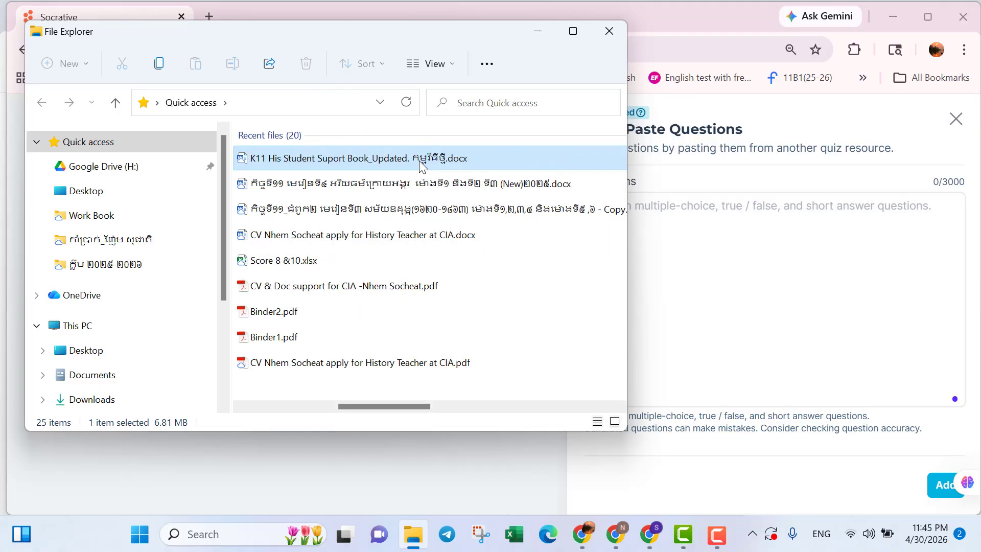
pyautogui.doubleClick(420, 164)
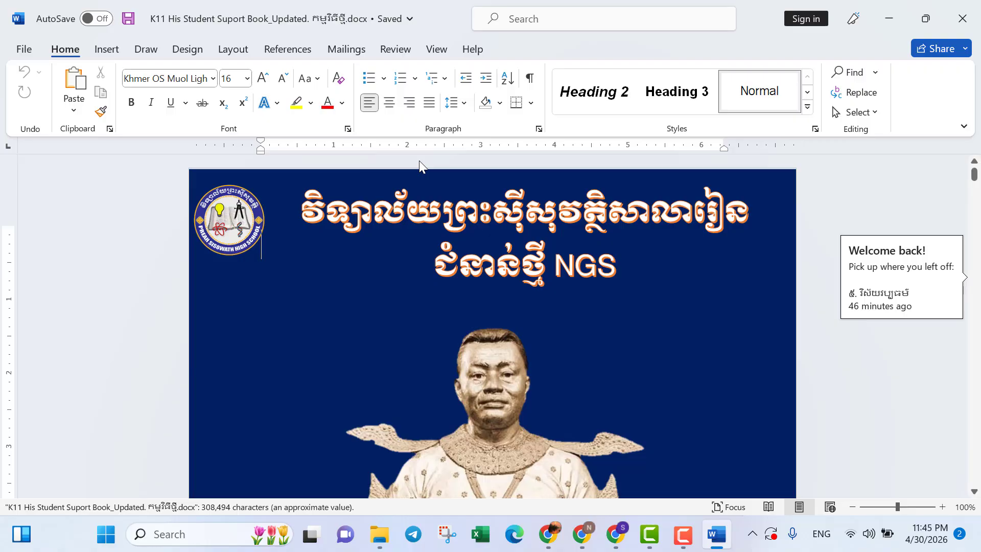
# Dismiss the Office licence prompts and select questions 1 to 5 with their answer choices in the document.
pyautogui.scroll(-8, 416, 351)
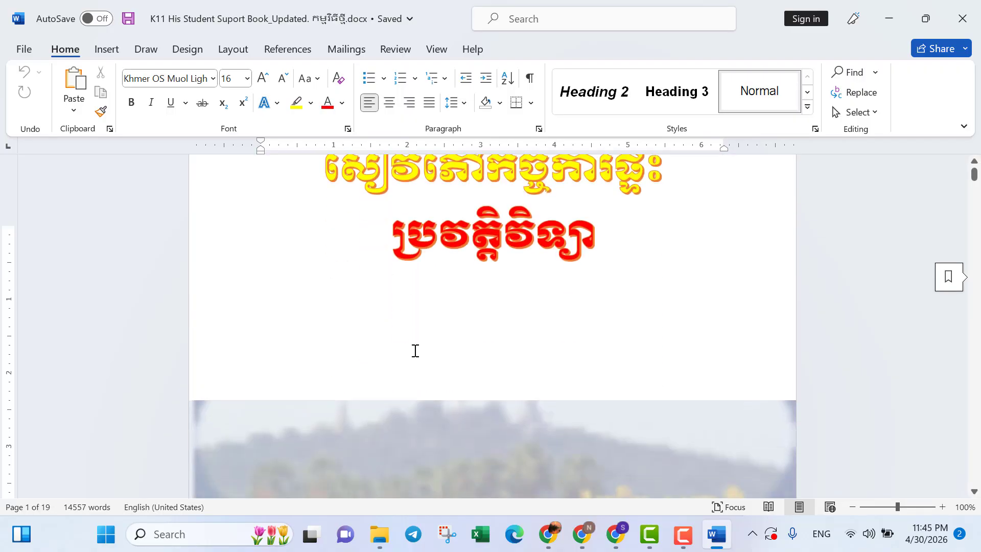
pyautogui.scroll(-10, 416, 350)
pyautogui.scroll(5, 415, 351)
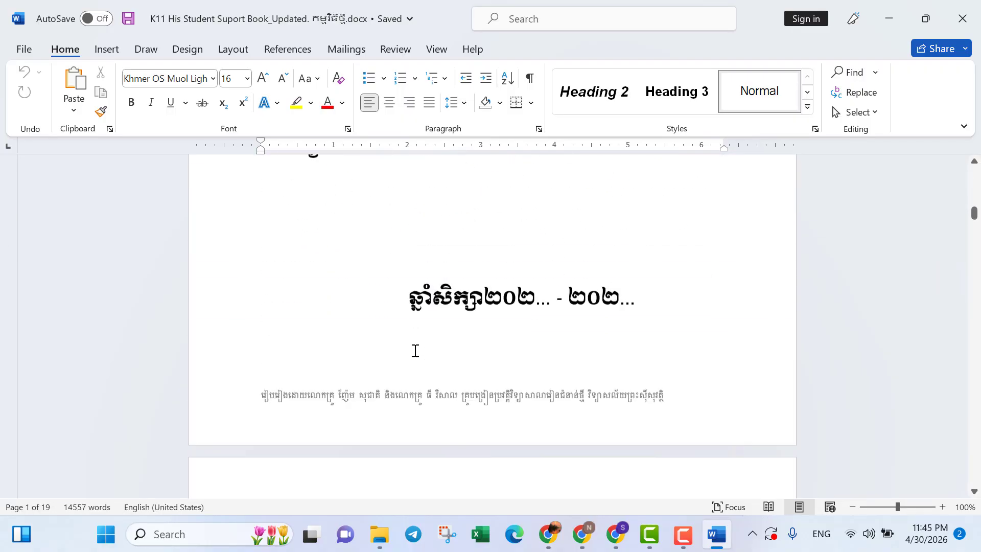
pyautogui.scroll(-20, 415, 350)
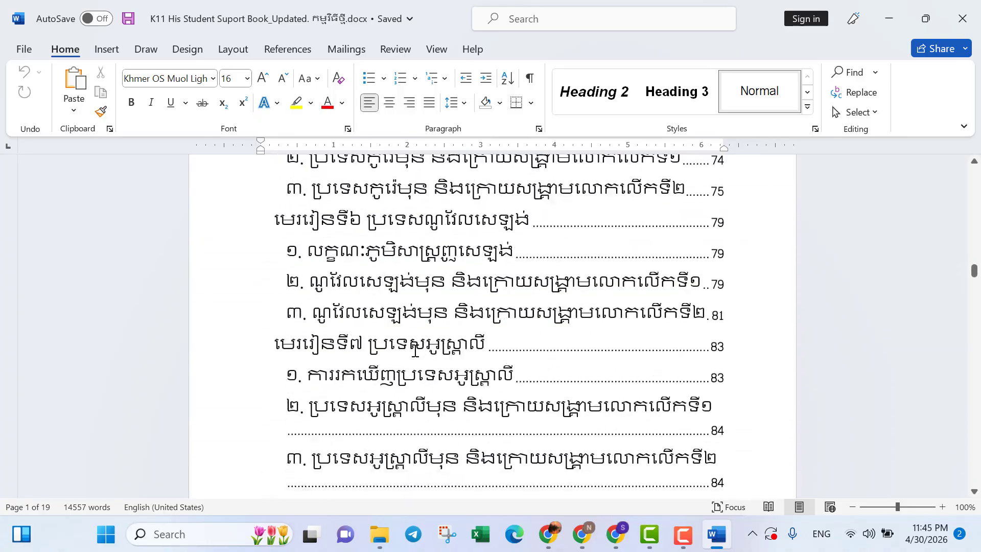
pyautogui.scroll(-20, 415, 350)
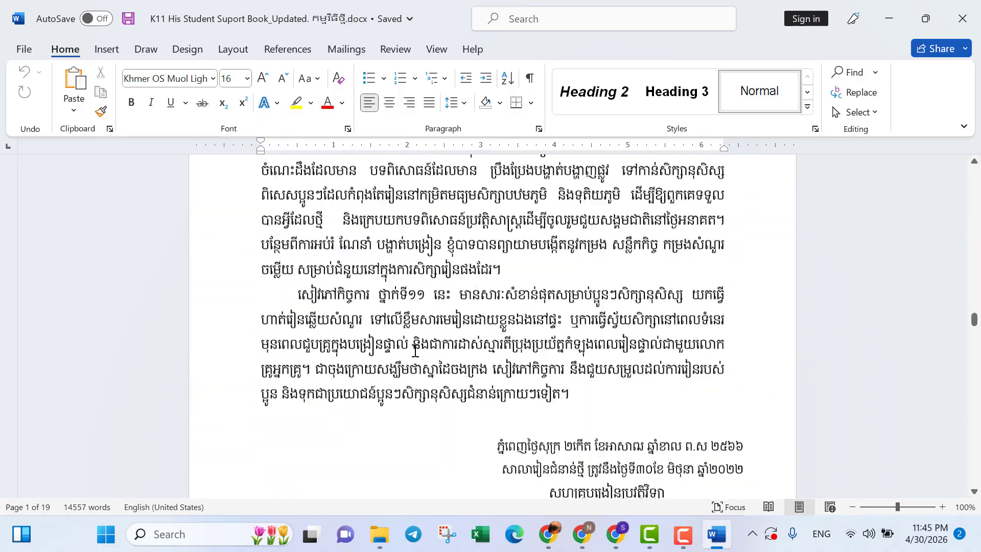
pyautogui.scroll(-20, 415, 351)
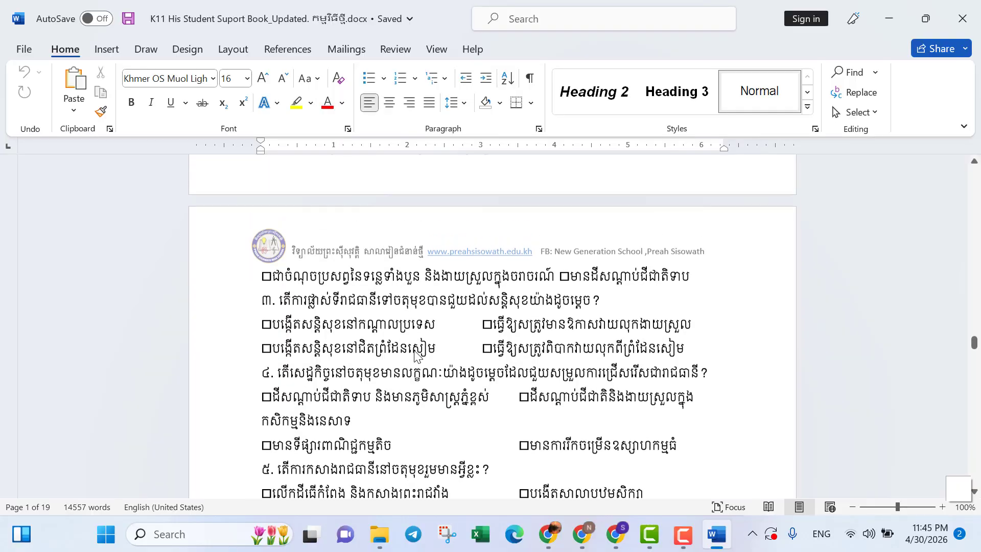
pyautogui.scroll(5, 415, 351)
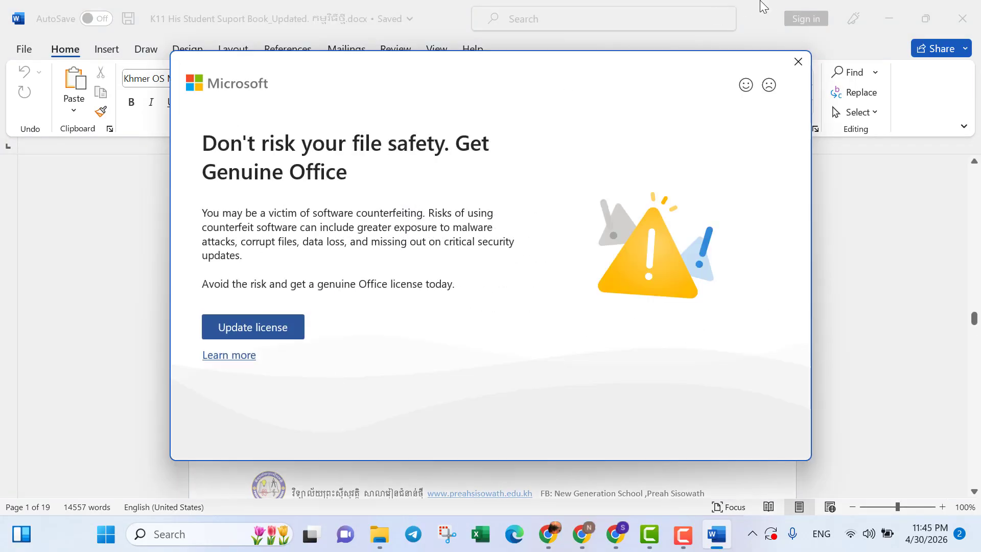
pyautogui.click(801, 66)
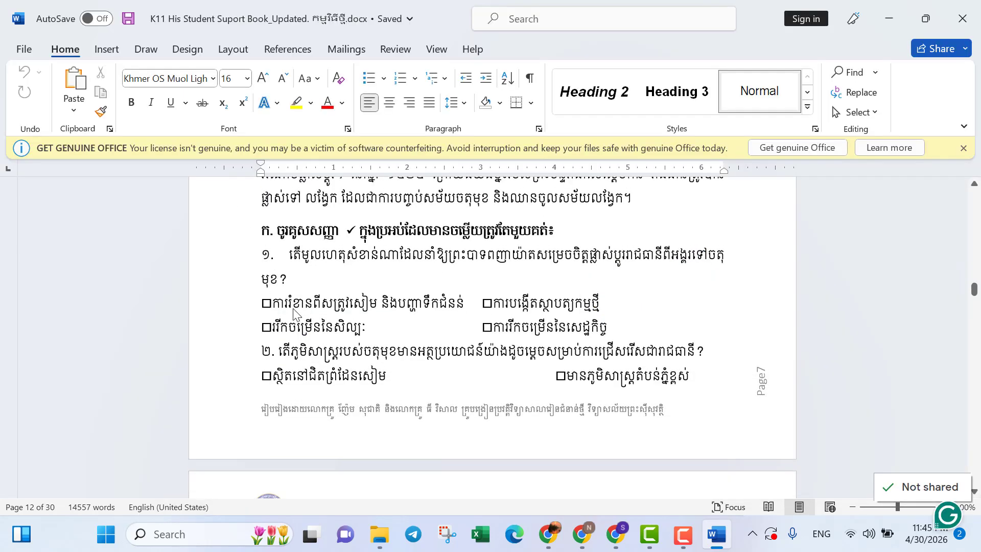
pyautogui.click(964, 149)
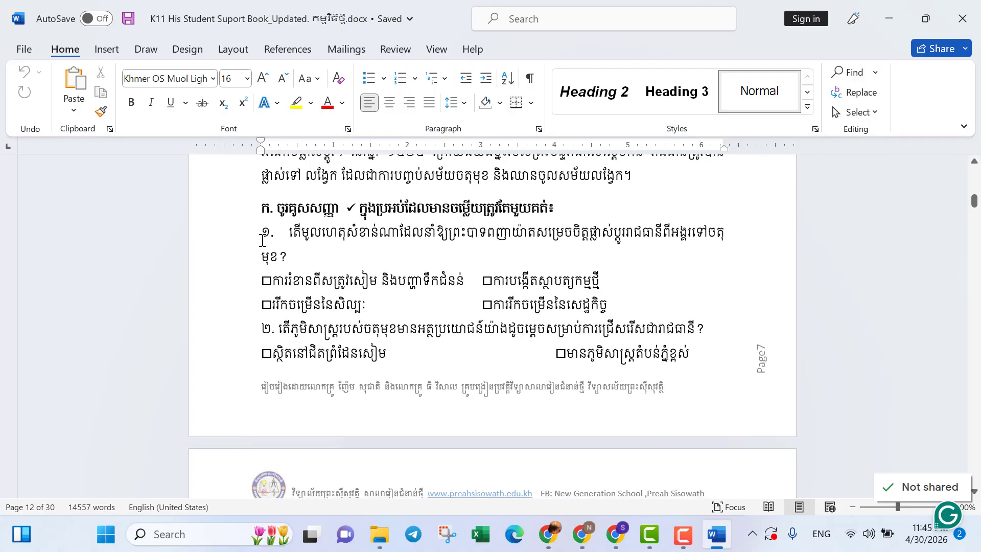
pyautogui.moveTo(262, 240); pyautogui.dragTo(676, 272)
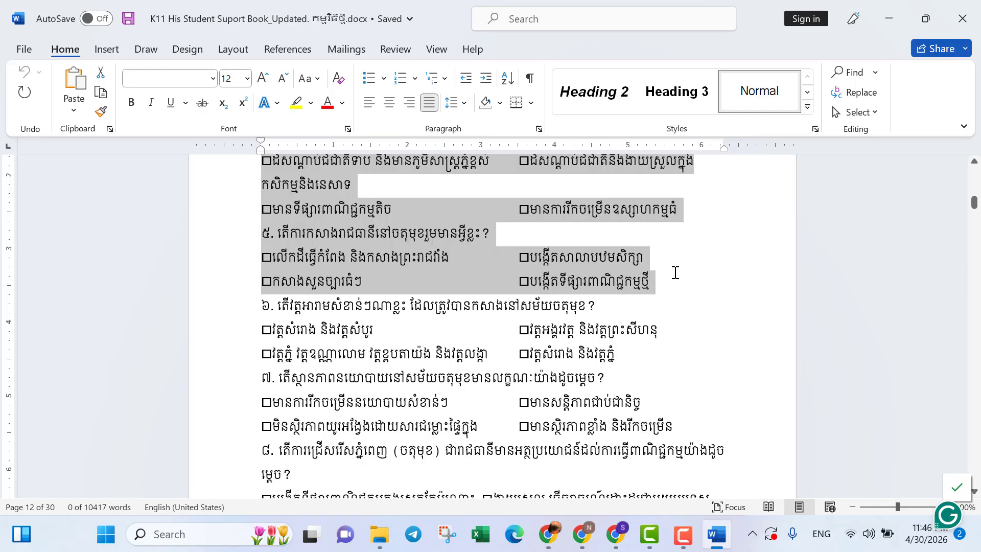
# Paste the copied questions into the Copy-Paste Questions box in Socrative and add them to the quiz.
pyautogui.hotkey('alt', 'Tab')
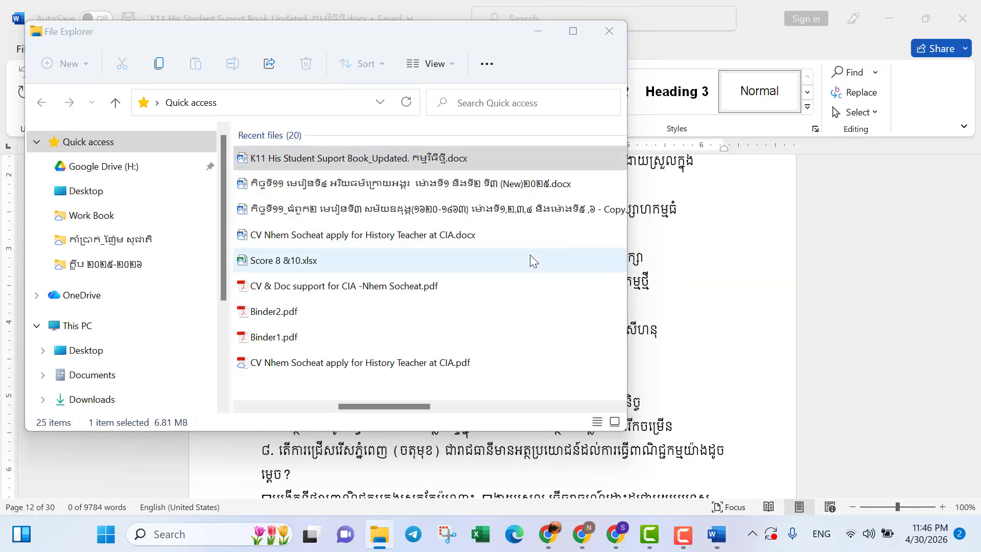
pyautogui.hotkey('alt', 'Tab')
pyautogui.hotkey('alt', 'Tab')
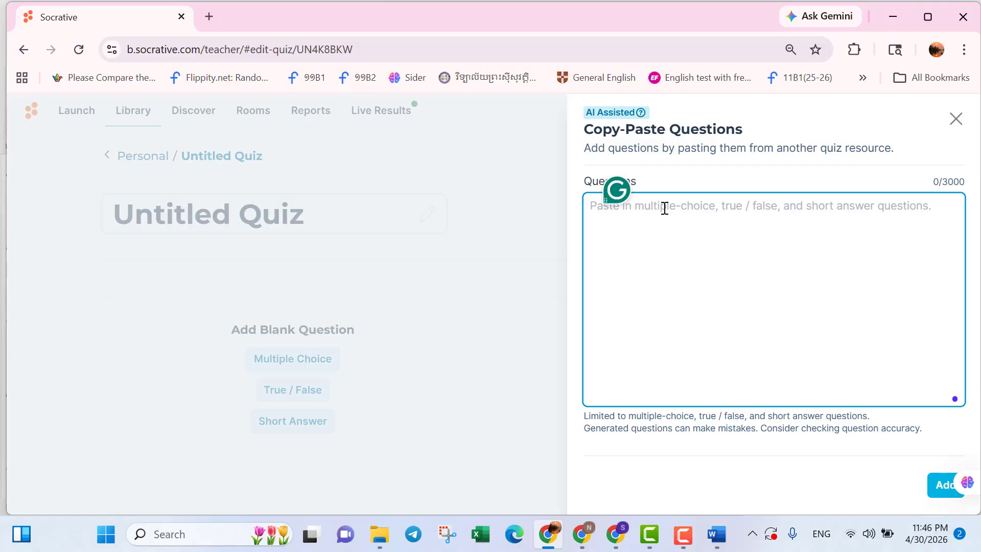
pyautogui.hotkey('ctrl', 'v')
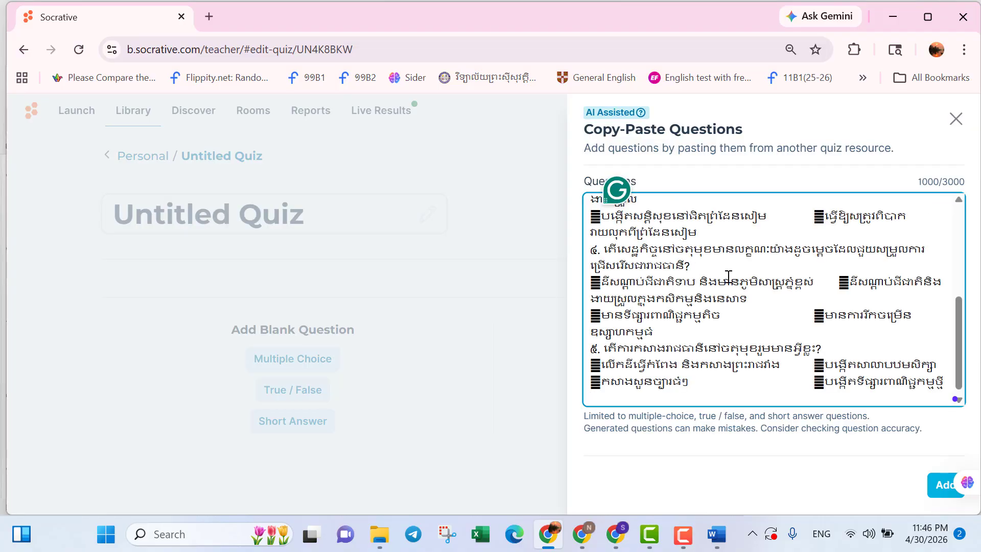
pyautogui.click(925, 180)
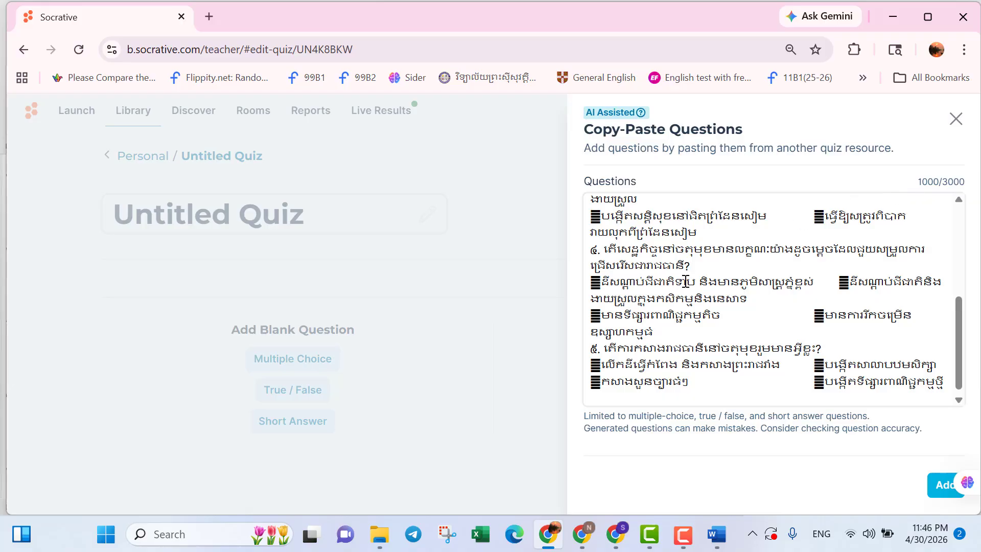
pyautogui.click(939, 491)
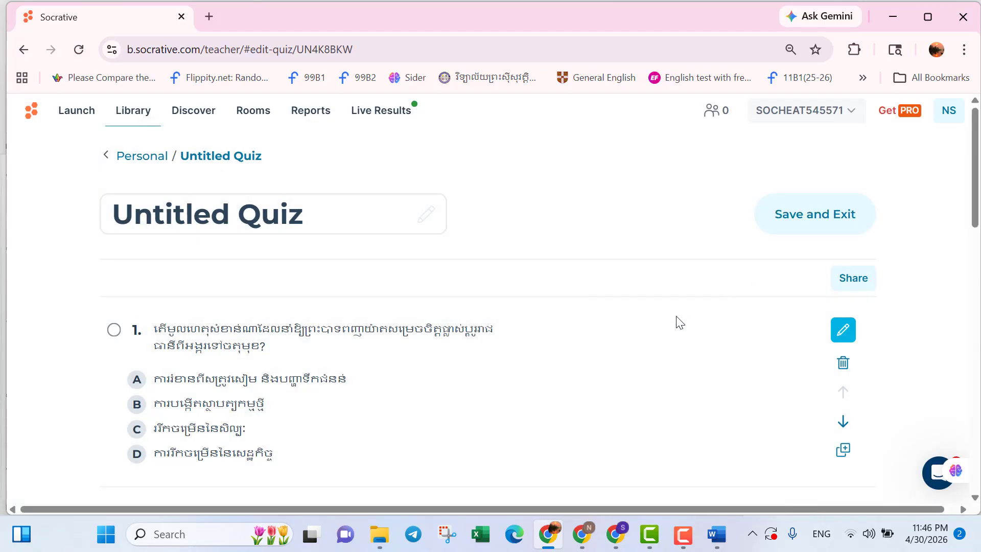
# Rename the quiz title to សាកល្បង using the Khmer keyboard.
pyautogui.scroll(-2, 680, 322)
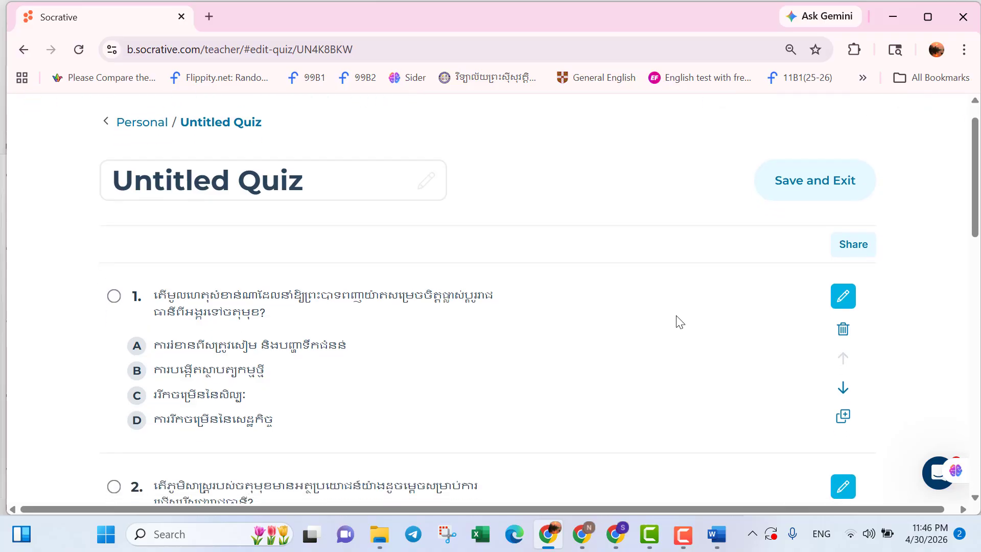
pyautogui.scroll(2, 679, 322)
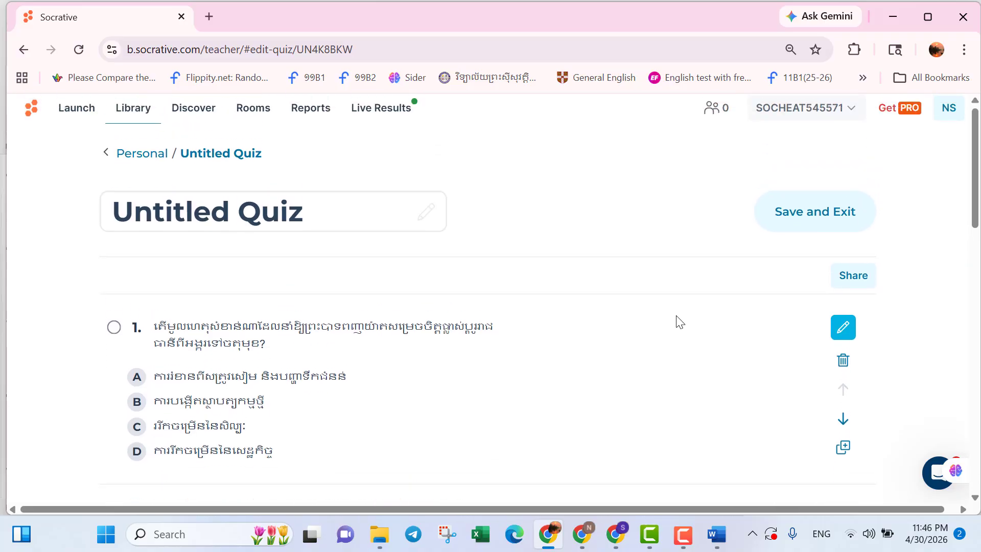
pyautogui.scroll(-3, 680, 322)
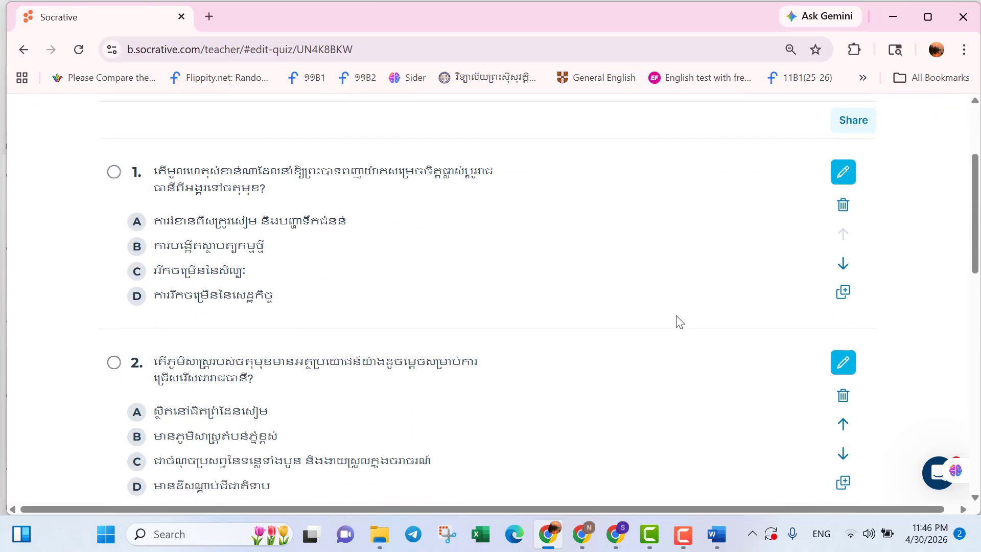
pyautogui.scroll(3, 679, 322)
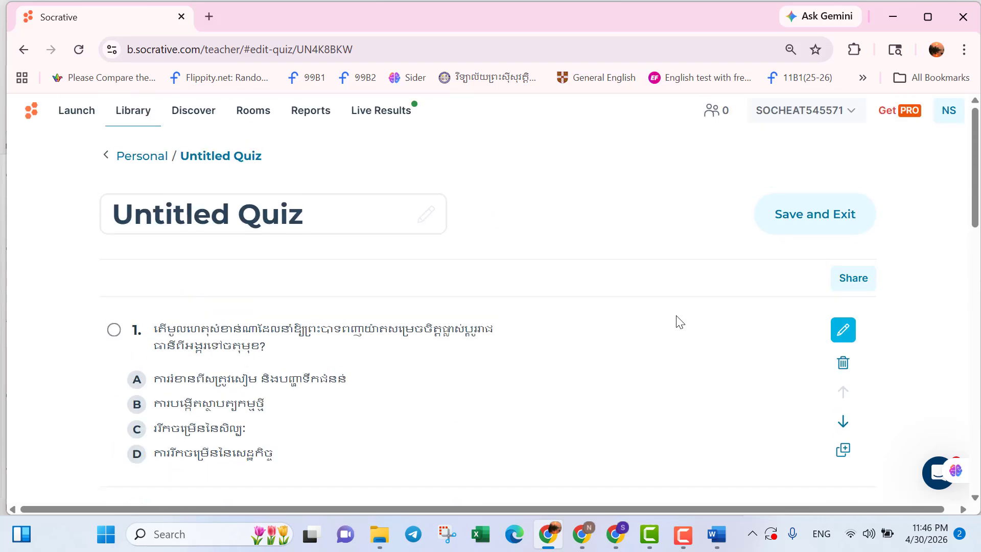
pyautogui.click(352, 214)
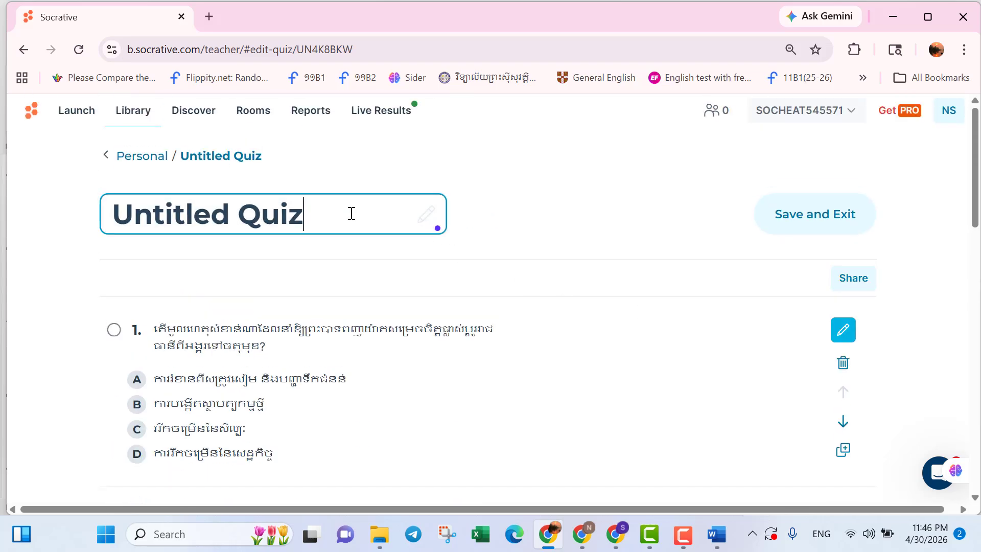
pyautogui.hotkey('shift', 'Left')
pyautogui.hotkey('shift', 'Left')
pyautogui.hotkey('shift', 'Left')
pyautogui.hotkey('shift', 'Left')
pyautogui.hotkey('shift', 'Left')
pyautogui.hotkey('shift', 'Left')
pyautogui.hotkey('shift', 'Left')
pyautogui.hotkey('shift', 'Left')
pyautogui.hotkey('shift', 'Left')
pyautogui.hotkey('shift', 'Left')
pyautogui.hotkey('shift', 'Left')
pyautogui.hotkey('shift', 'Left')
pyautogui.hotkey('shift', 'Left')
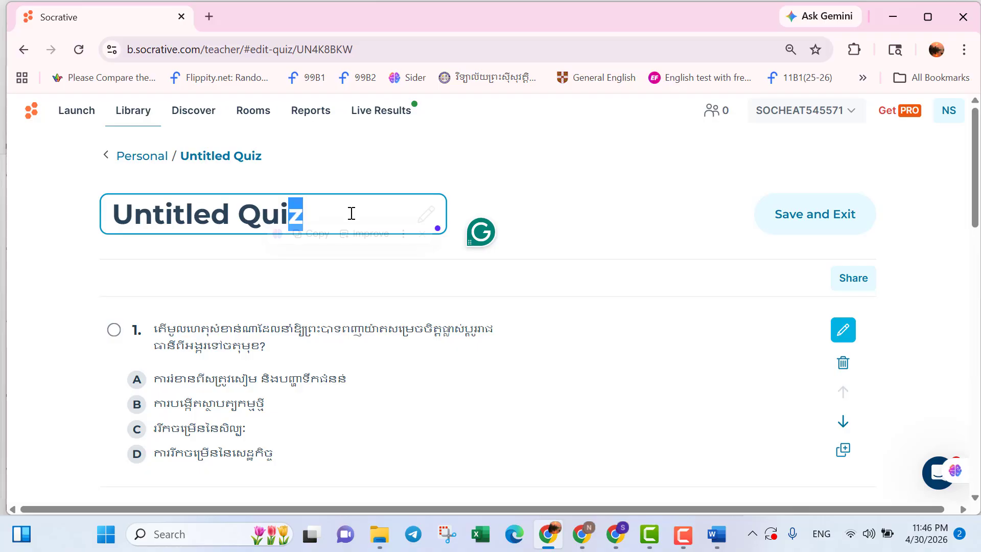
pyautogui.write('j')
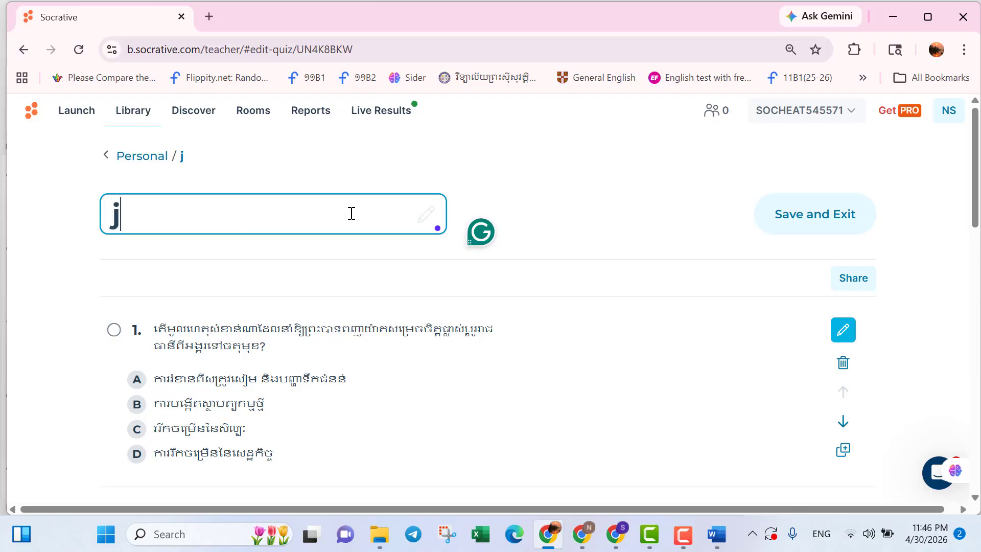
pyautogui.press('BackSpace')
pyautogui.write('s')
pyautogui.press('BackSpace')
pyautogui.press('super+space')
pyautogui.write('សាក')
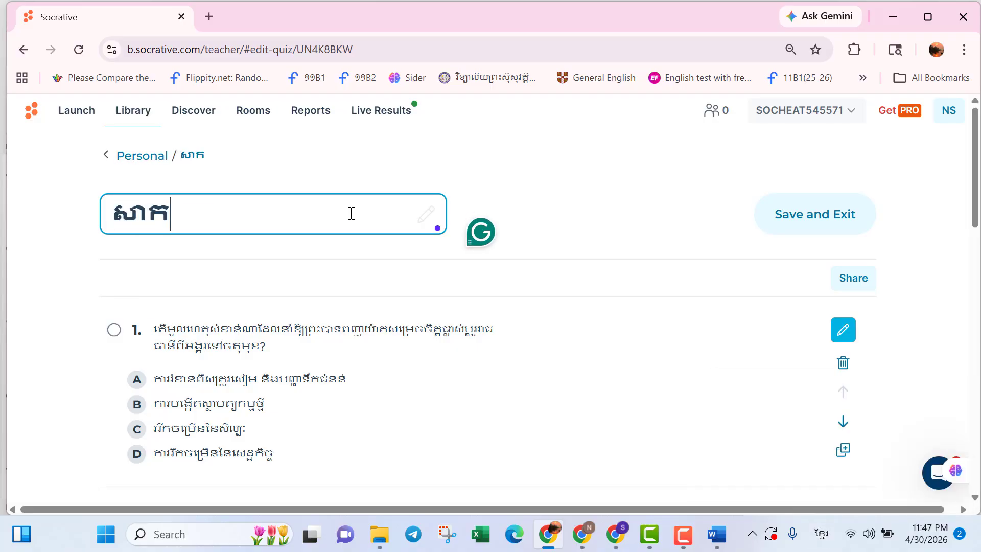
pyautogui.write('ល្បង')
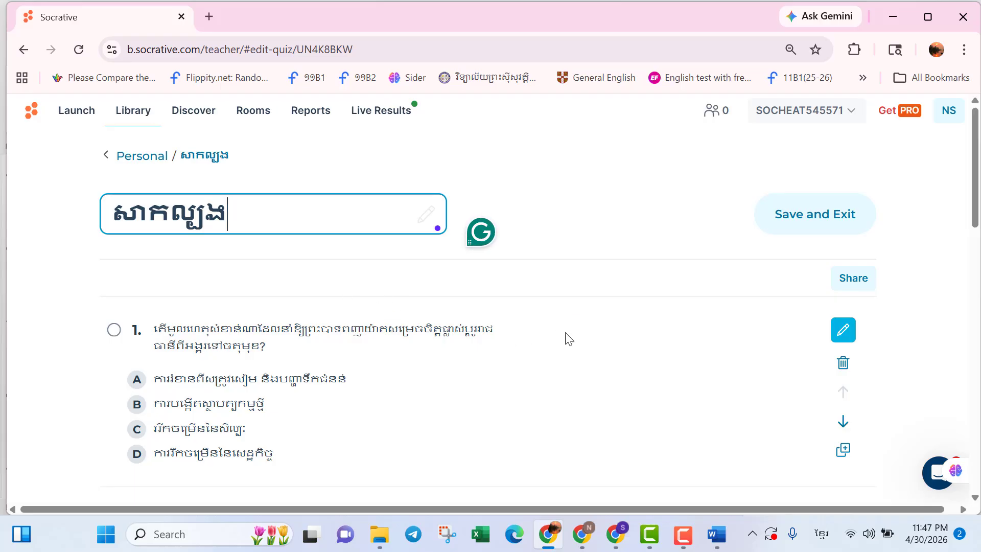
# Edit question 1, mark answer A as correct, and save the question.
pyautogui.scroll(-1, 598, 349)
pyautogui.scroll(-1, 598, 350)
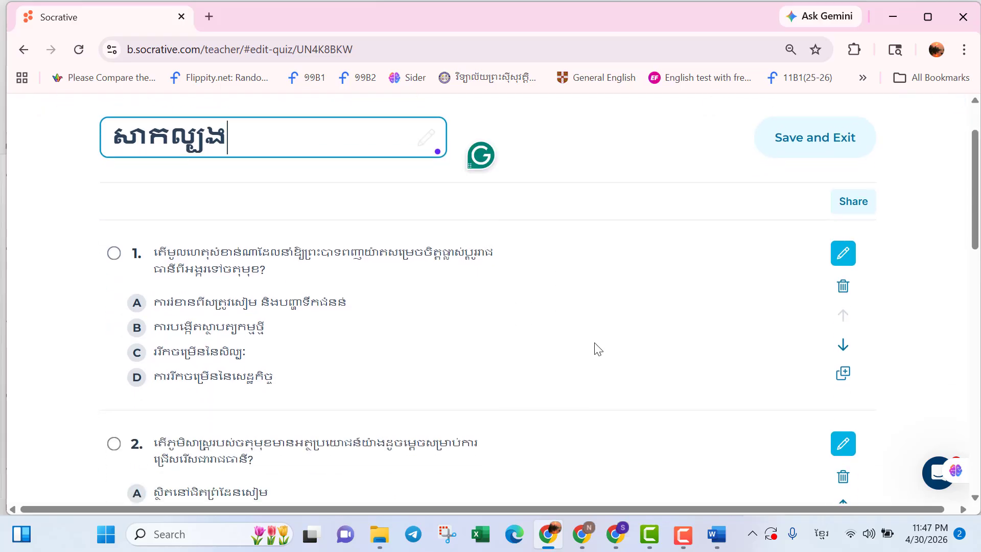
pyautogui.scroll(-3, 598, 349)
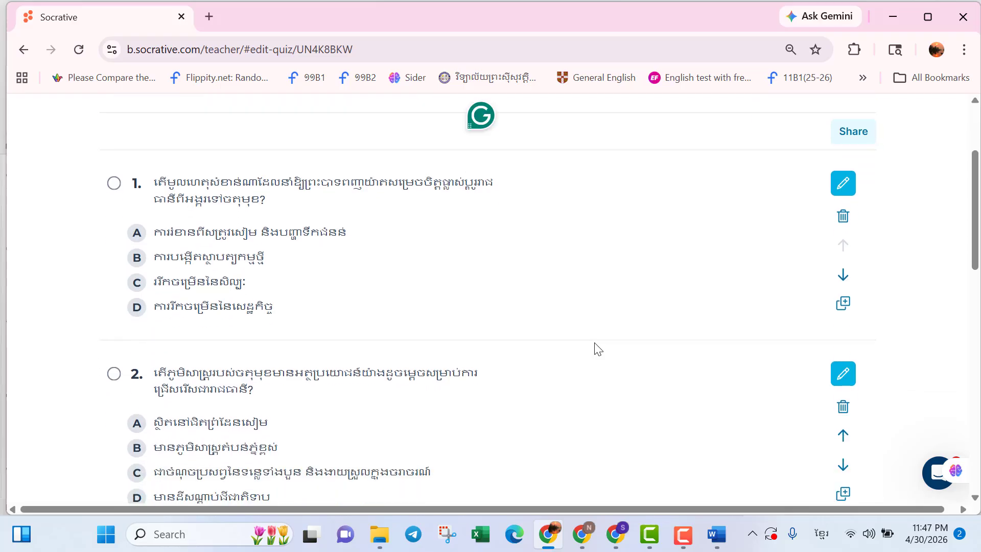
pyautogui.scroll(2, 598, 349)
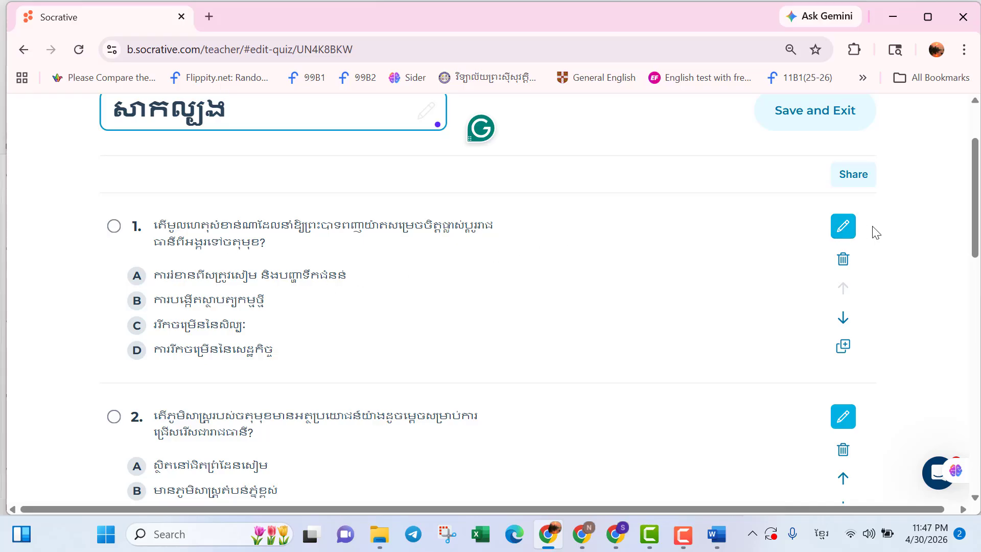
pyautogui.click(844, 228)
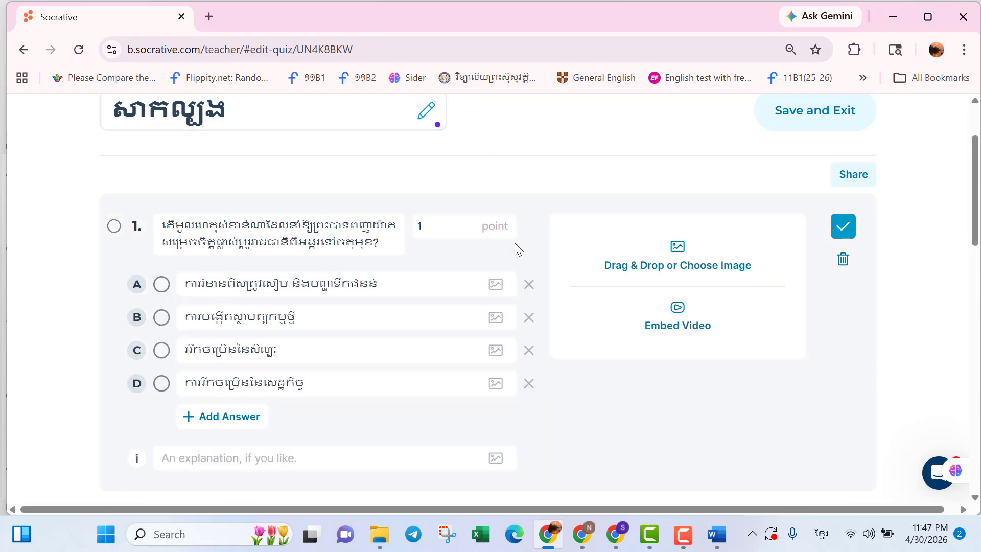
pyautogui.click(161, 286)
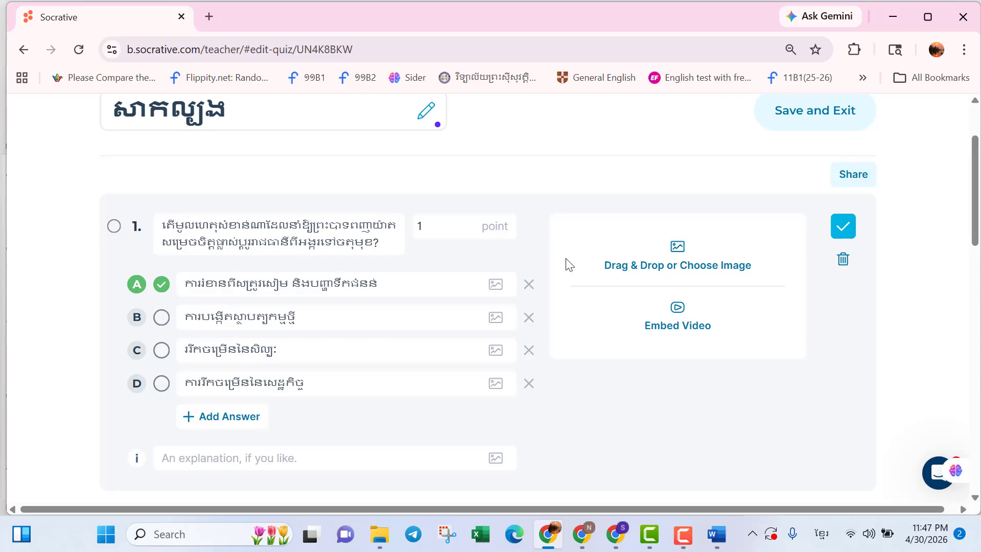
pyautogui.click(844, 226)
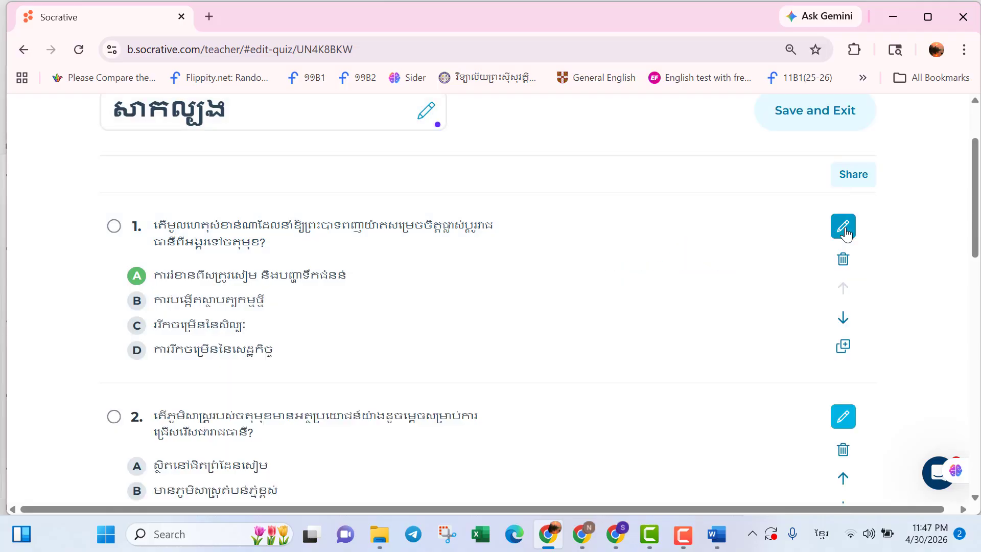
# Edit question 2, mark answer B as correct, and save the question.
pyautogui.scroll(-2, 577, 300)
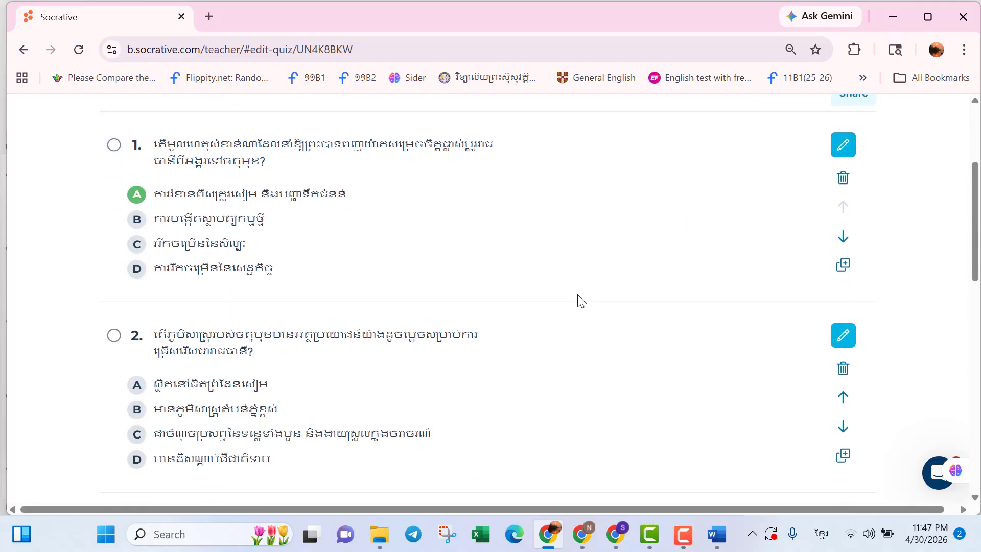
pyautogui.click(842, 337)
pyautogui.click(183, 418)
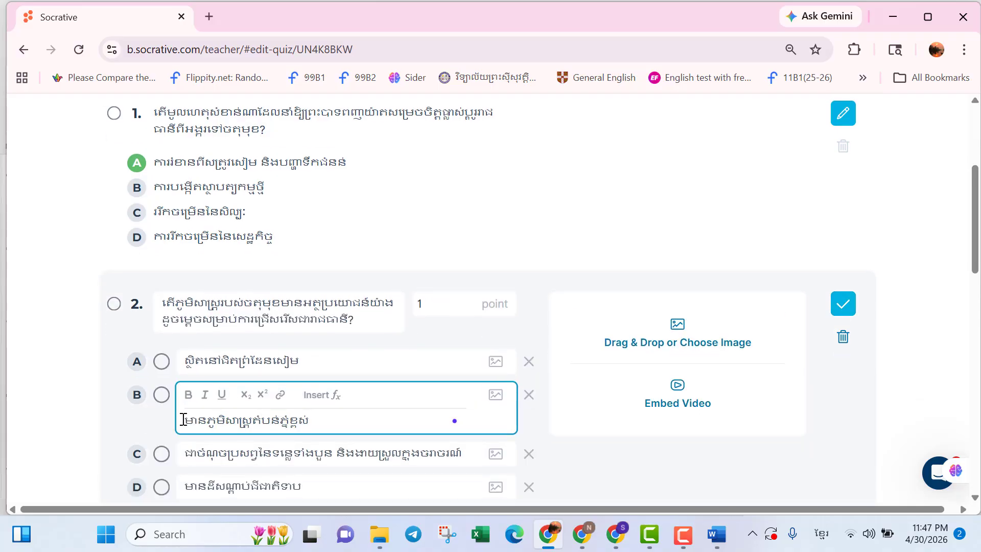
pyautogui.click(162, 394)
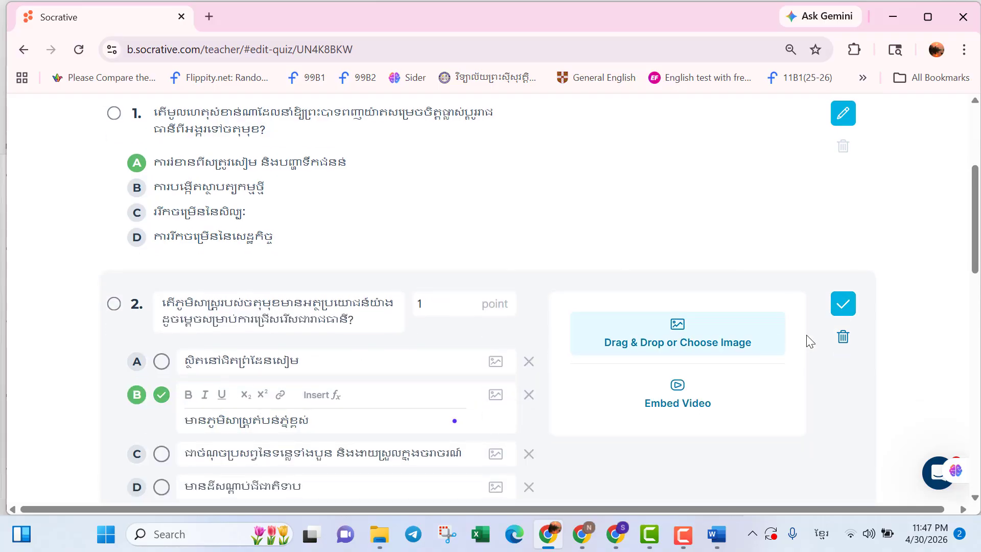
pyautogui.click(838, 308)
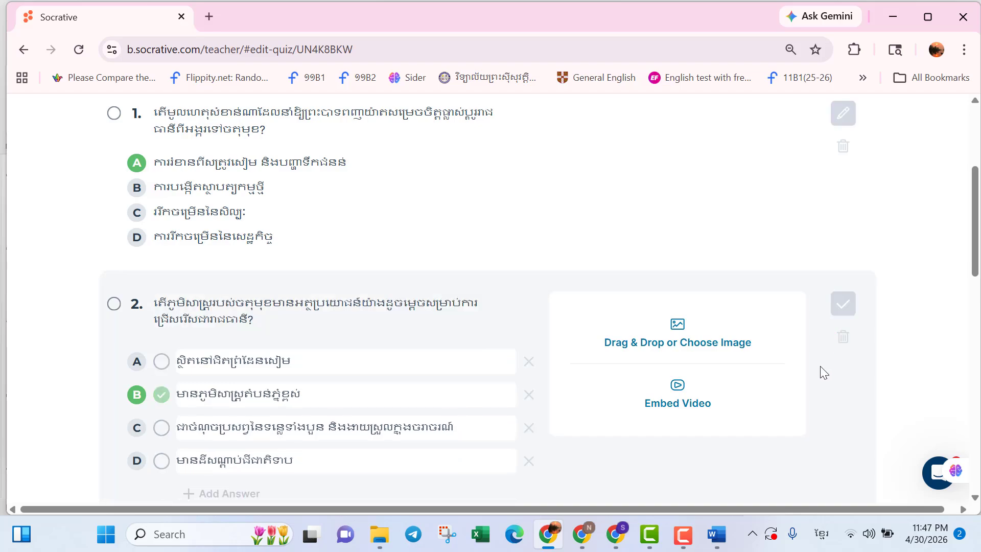
# Edit question 3, mark answer A as correct, and save the question.
pyautogui.scroll(-3, 821, 372)
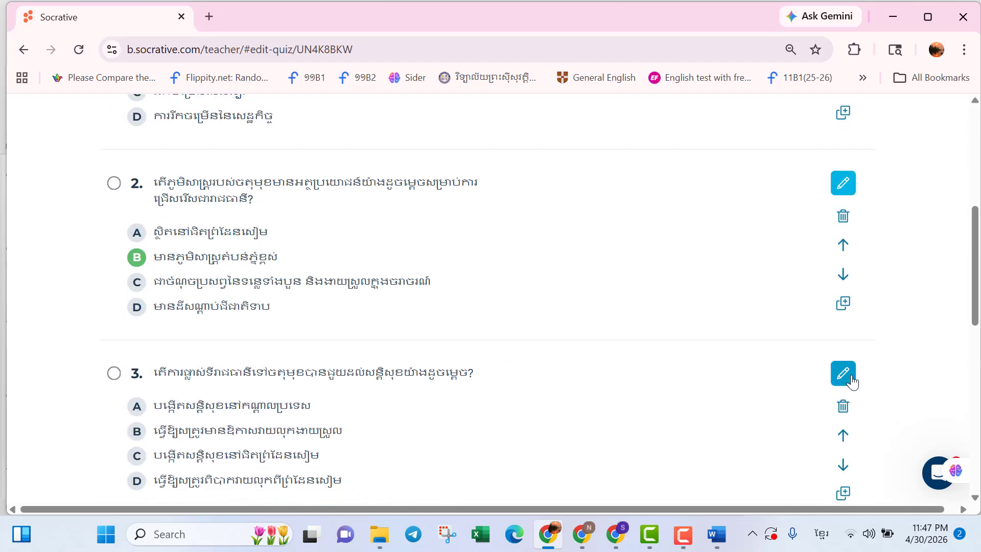
pyautogui.click(843, 375)
pyautogui.click(162, 431)
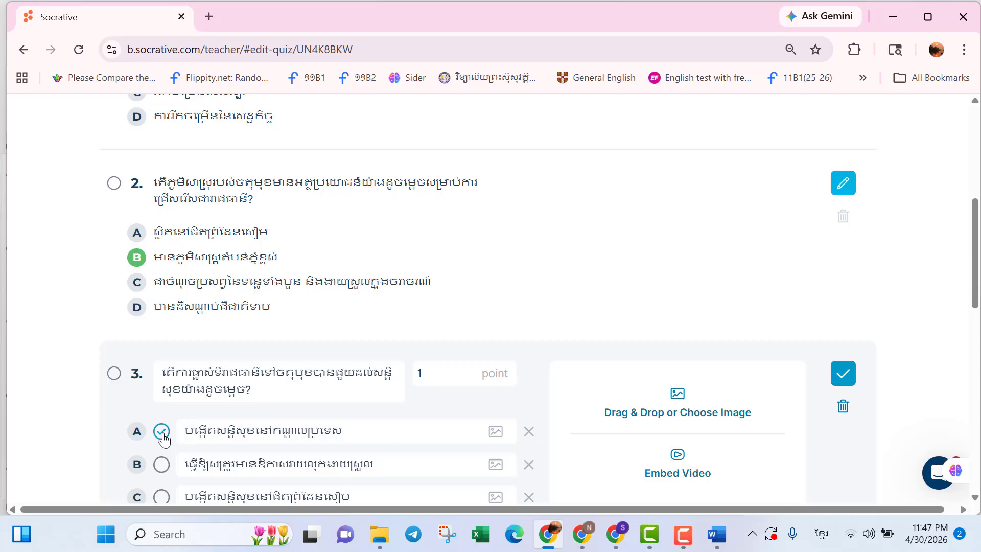
pyautogui.click(844, 384)
# Edit question 4 and mark answer A as correct.
pyautogui.scroll(-2, 746, 371)
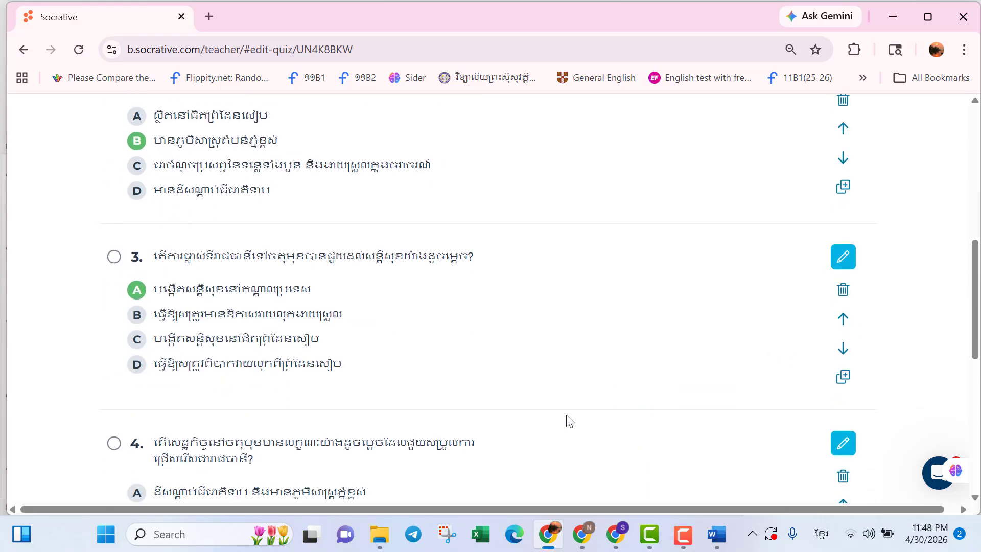
pyautogui.scroll(-2, 570, 421)
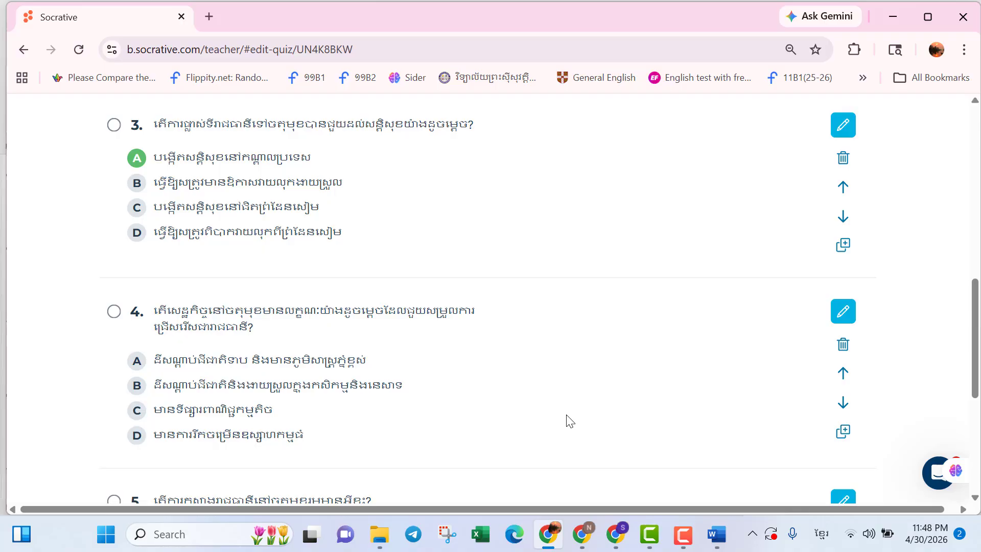
pyautogui.click(844, 311)
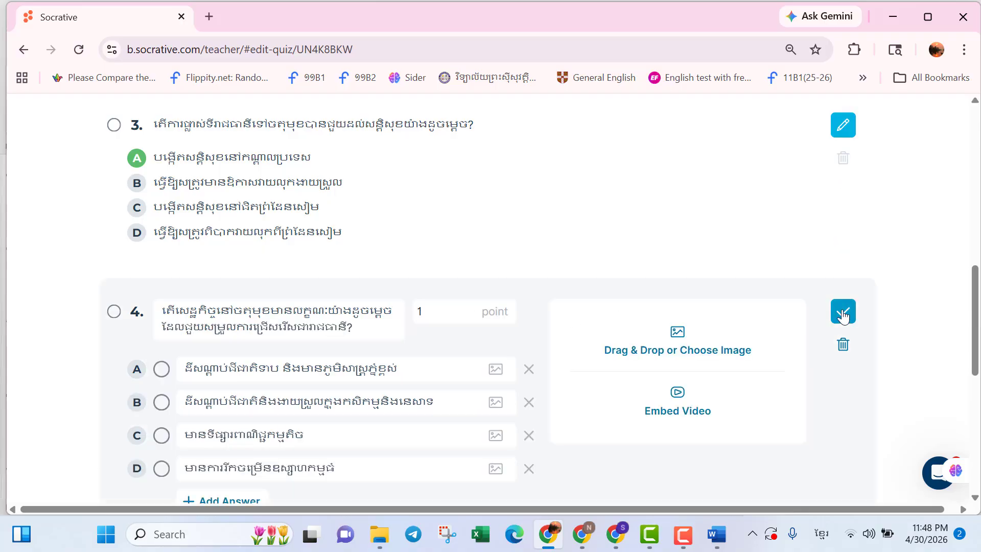
pyautogui.click(162, 369)
pyautogui.scroll(-3, 830, 361)
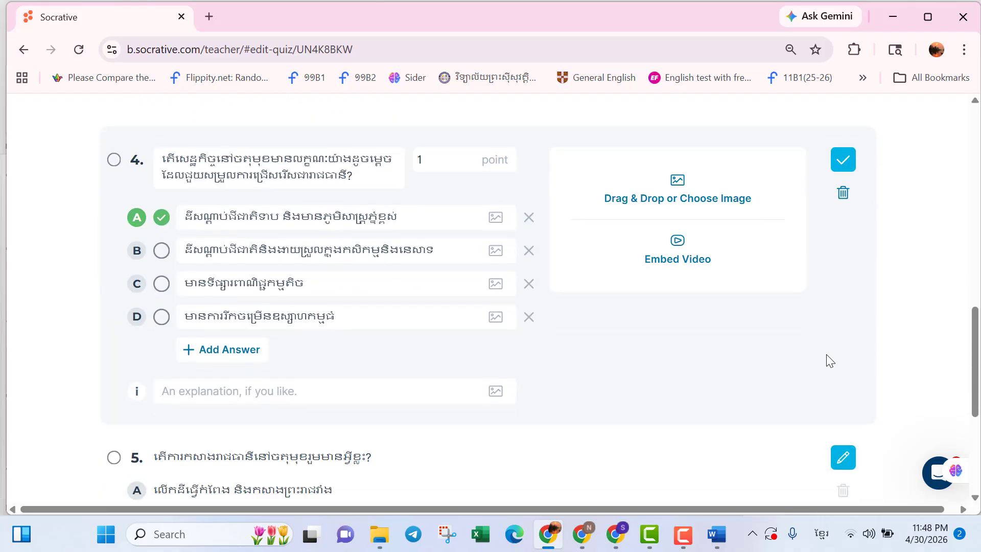
pyautogui.scroll(-2, 469, 379)
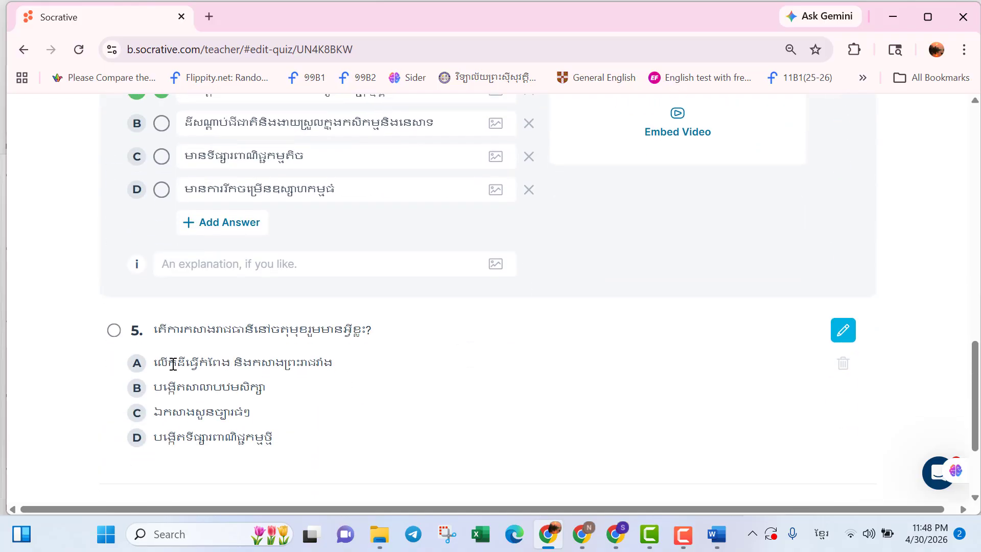
# Edit question 5, mark answer B as correct, and save the question.
pyautogui.click(844, 329)
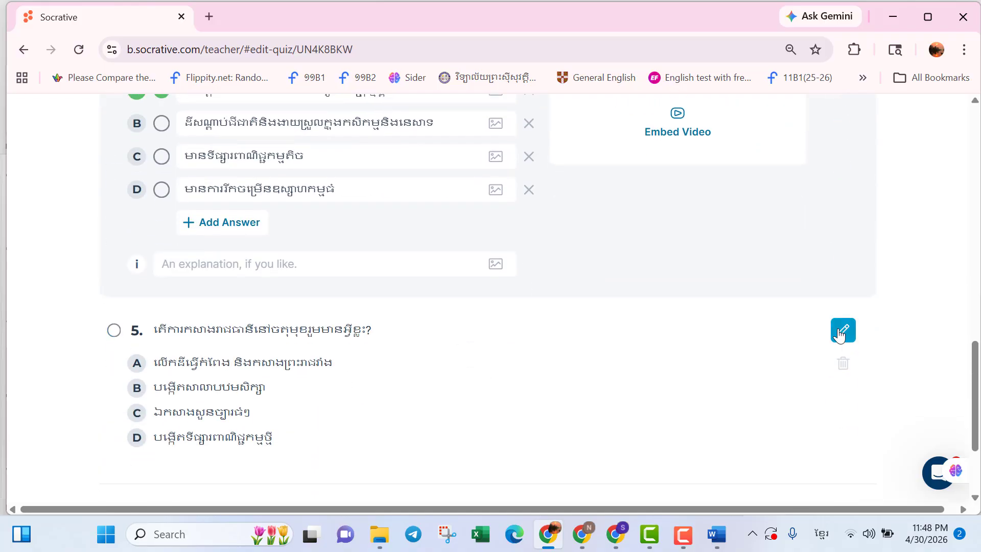
pyautogui.click(199, 335)
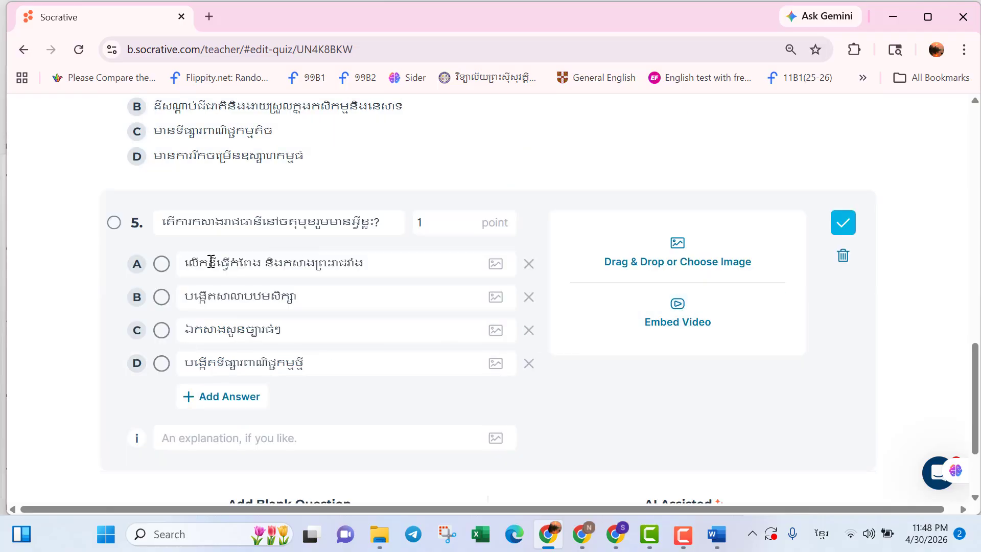
pyautogui.click(162, 297)
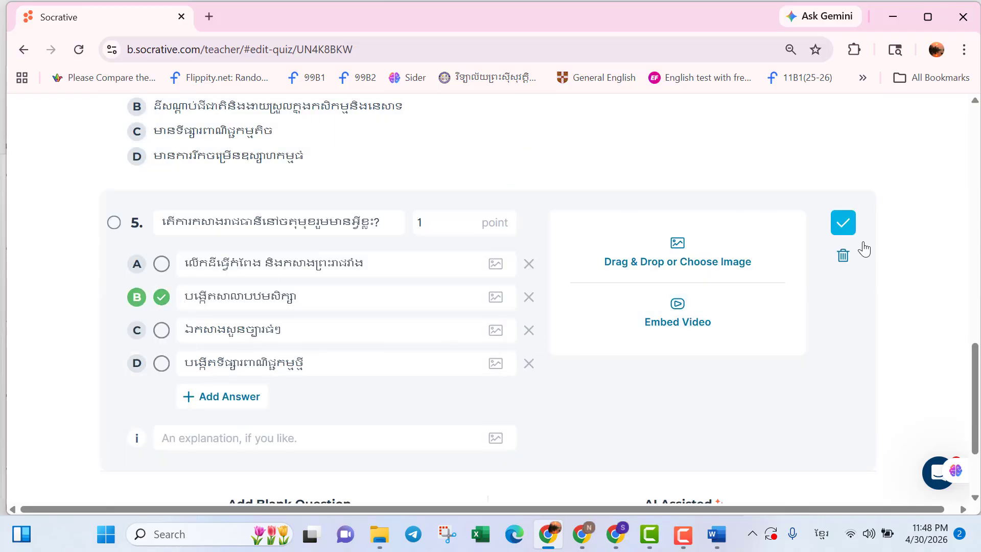
pyautogui.click(852, 224)
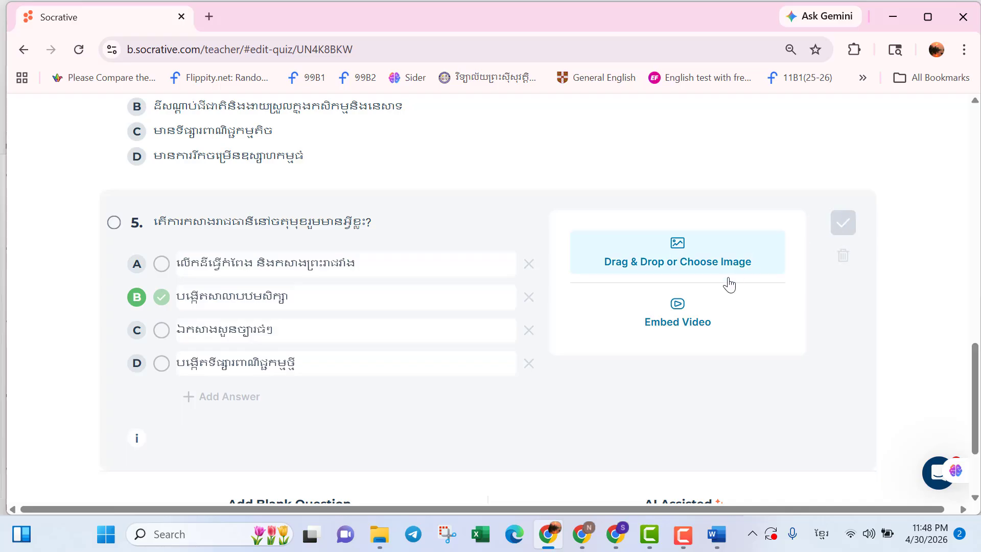
# Save the quiz and exit the editor.
pyautogui.scroll(5, 710, 310)
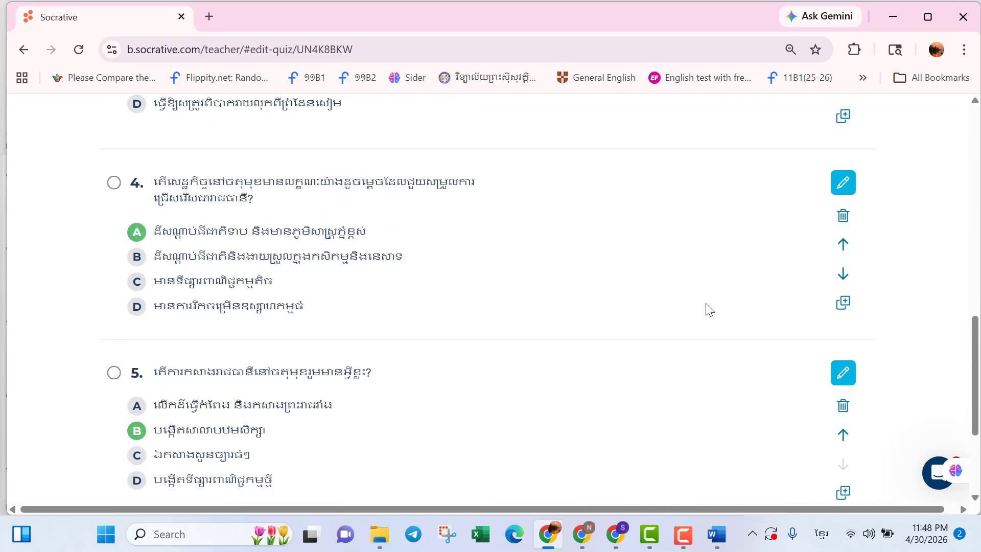
pyautogui.scroll(12, 709, 310)
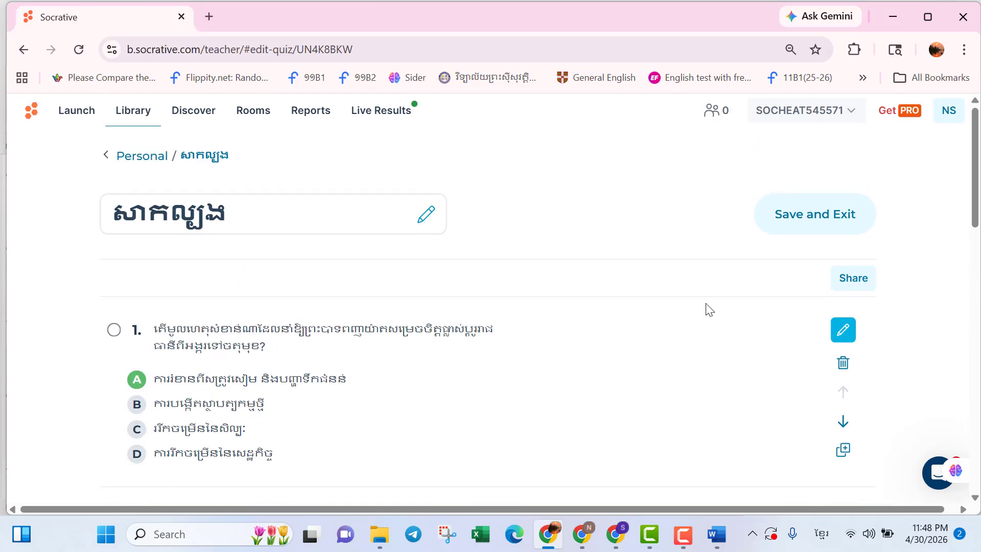
pyautogui.click(819, 223)
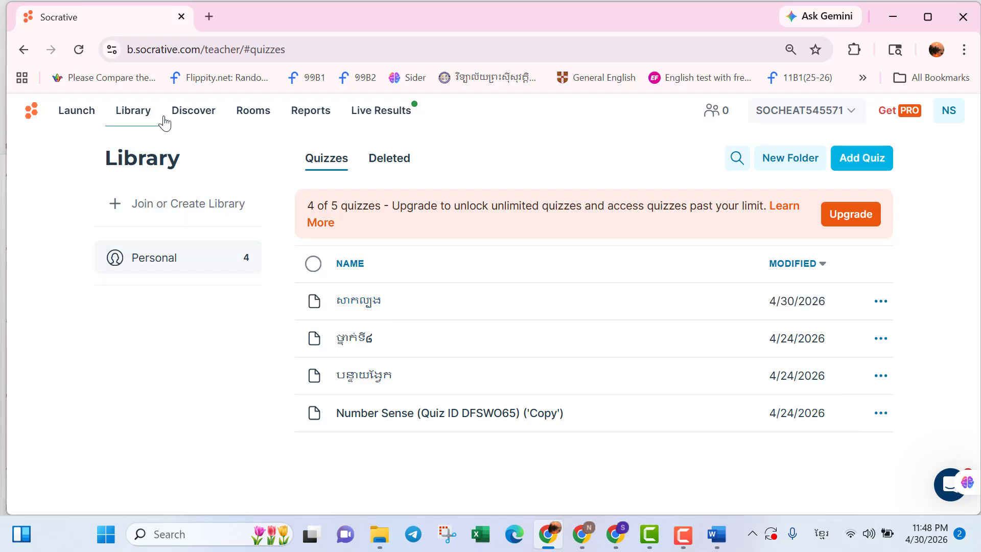
# Copy the Number Sense quiz from the Discover Math collection to the Socrative account.
pyautogui.click(198, 117)
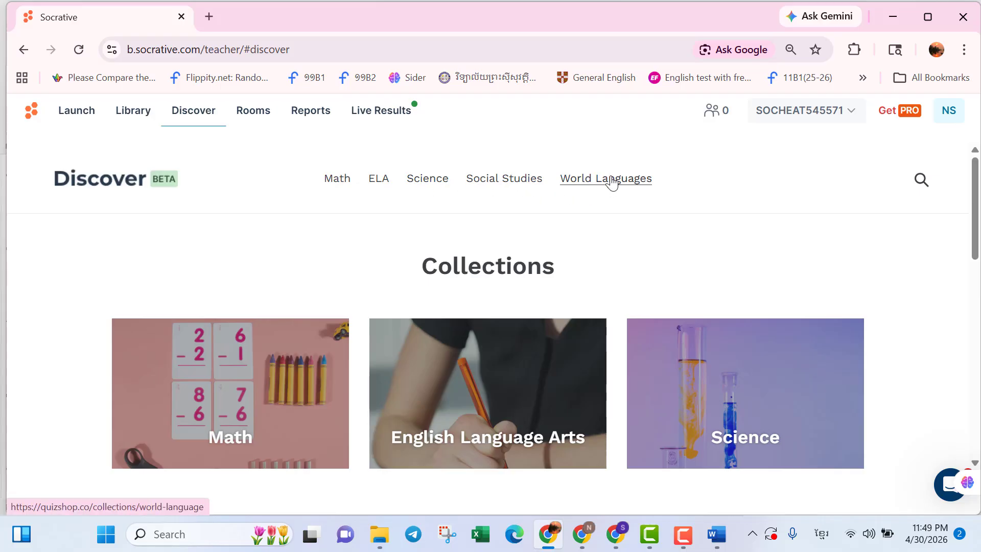
pyautogui.click(337, 184)
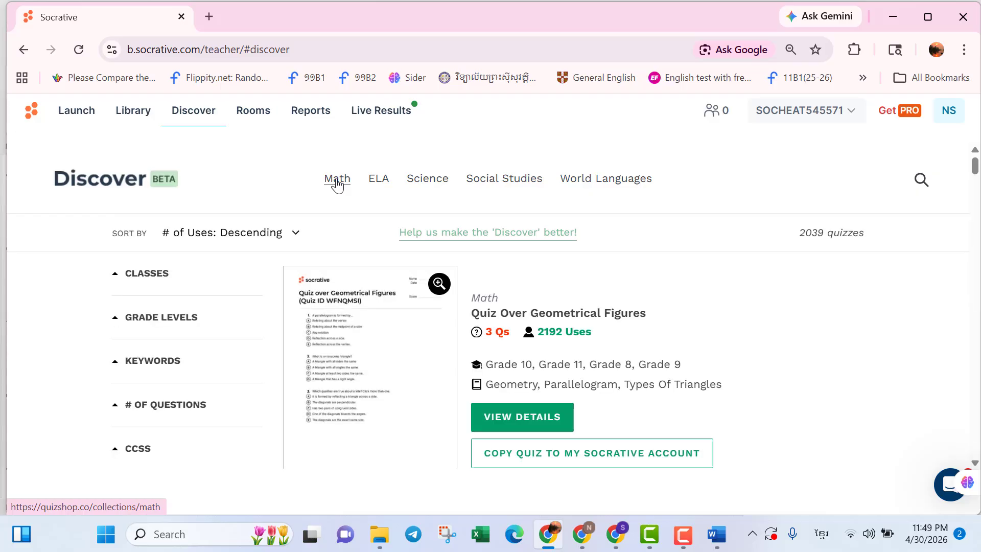
pyautogui.scroll(-2, 338, 185)
pyautogui.scroll(-5, 337, 185)
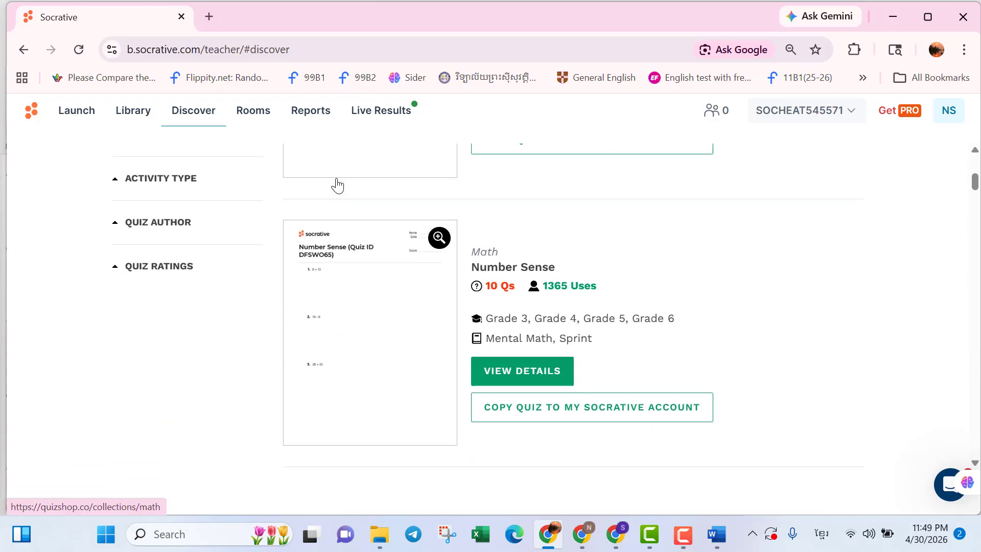
pyautogui.scroll(-2, 337, 185)
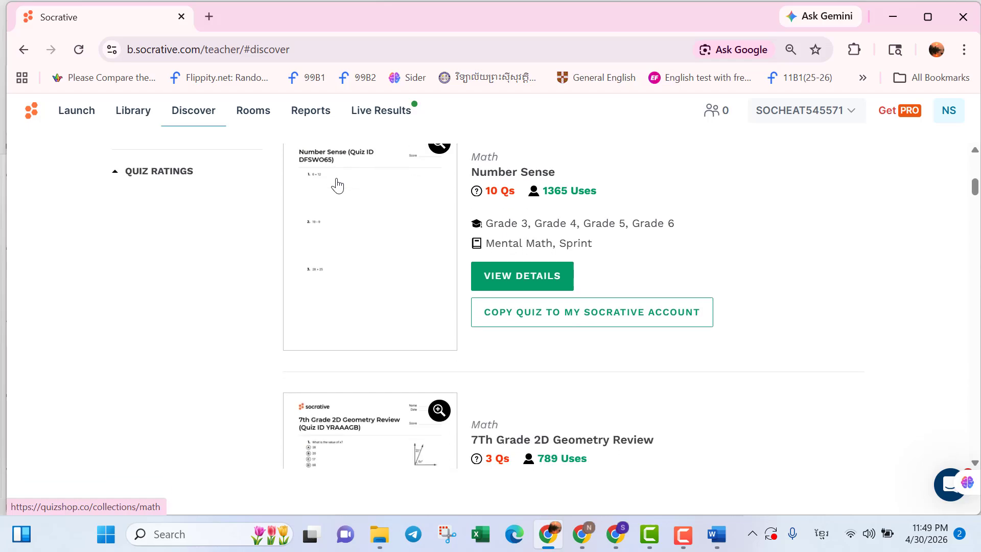
pyautogui.scroll(3, 337, 185)
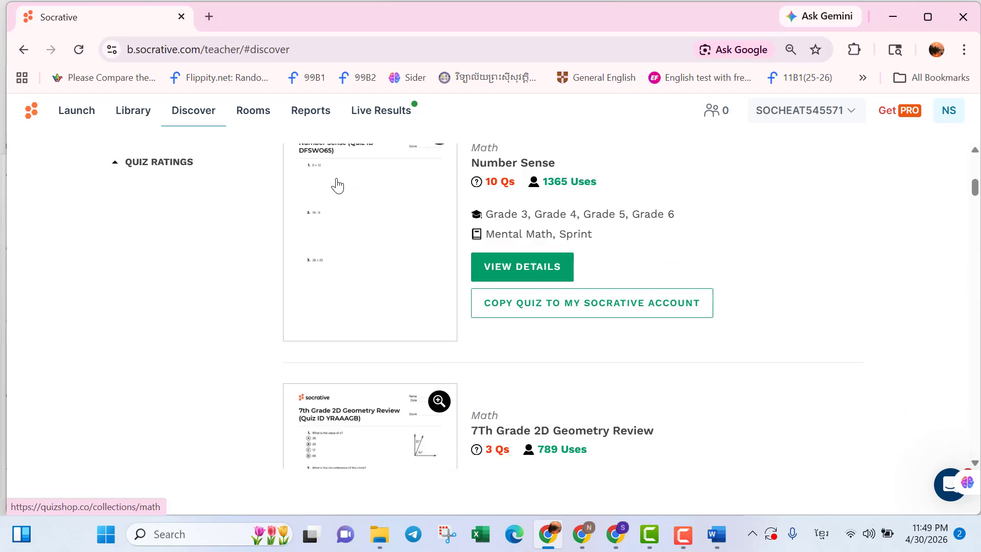
pyautogui.scroll(1, 337, 185)
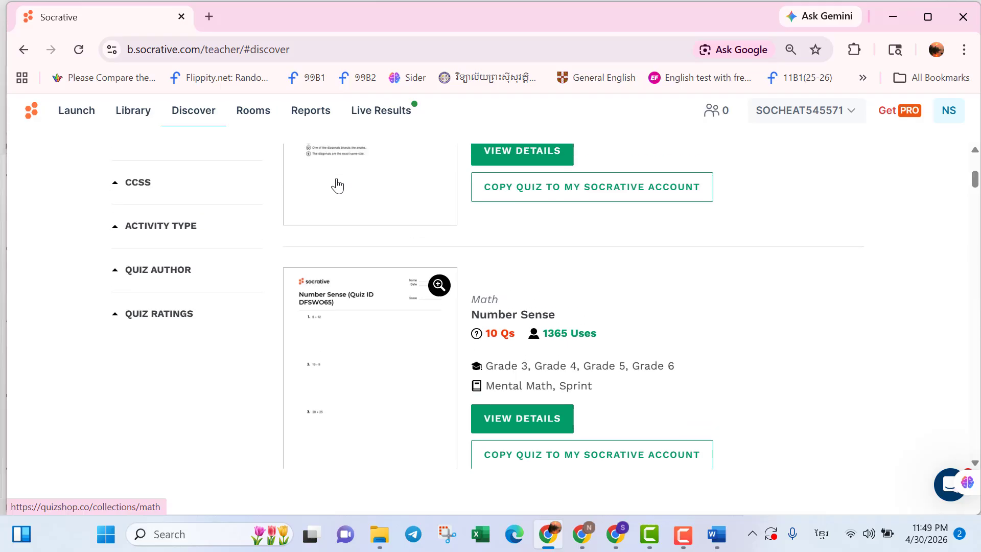
pyautogui.scroll(-3, 511, 378)
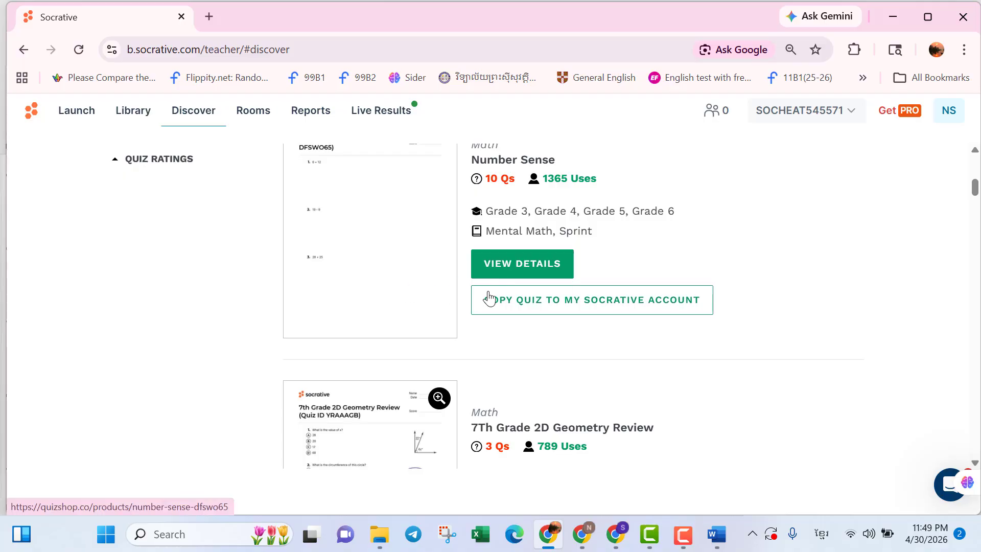
pyautogui.click(520, 305)
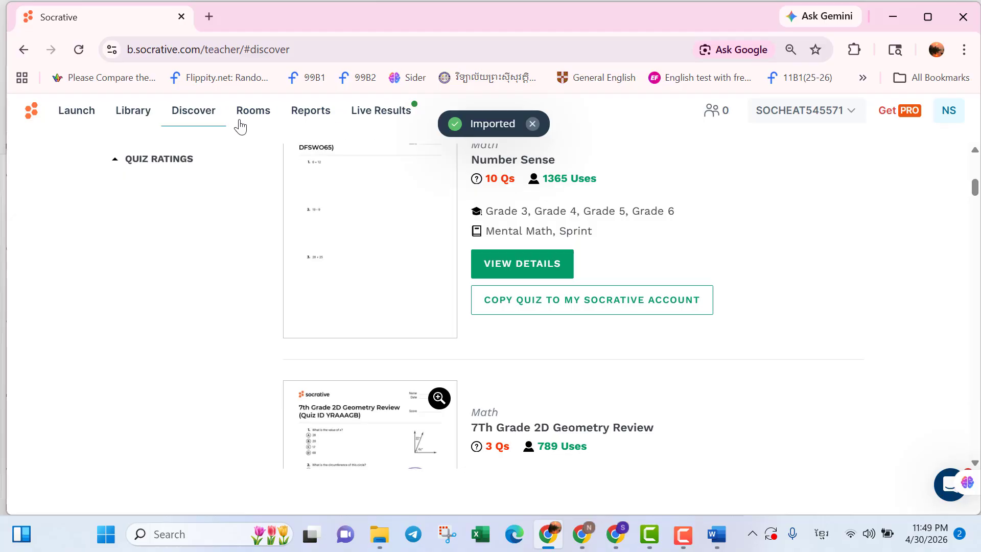
# Check the personal library for the copied quiz.
pyautogui.click(134, 114)
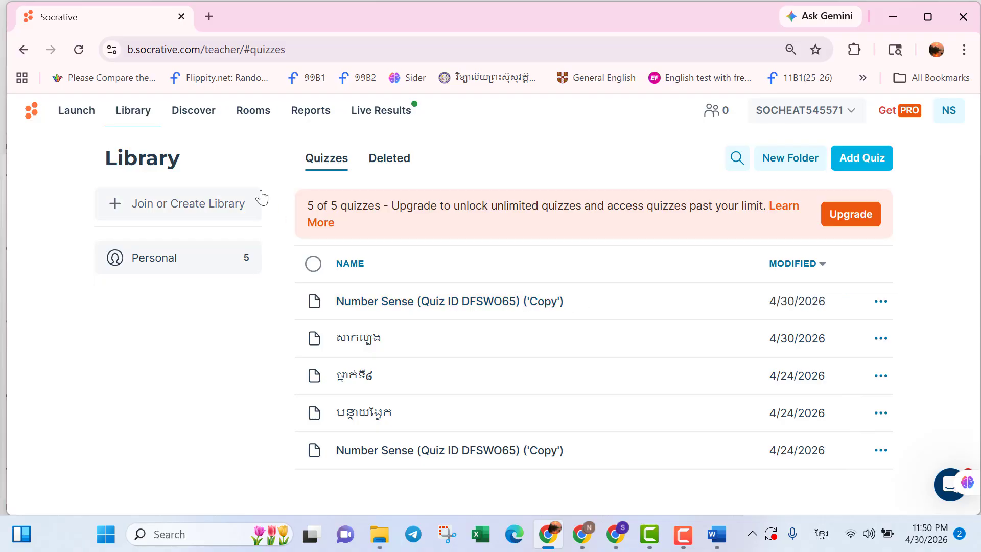
pyautogui.click(188, 111)
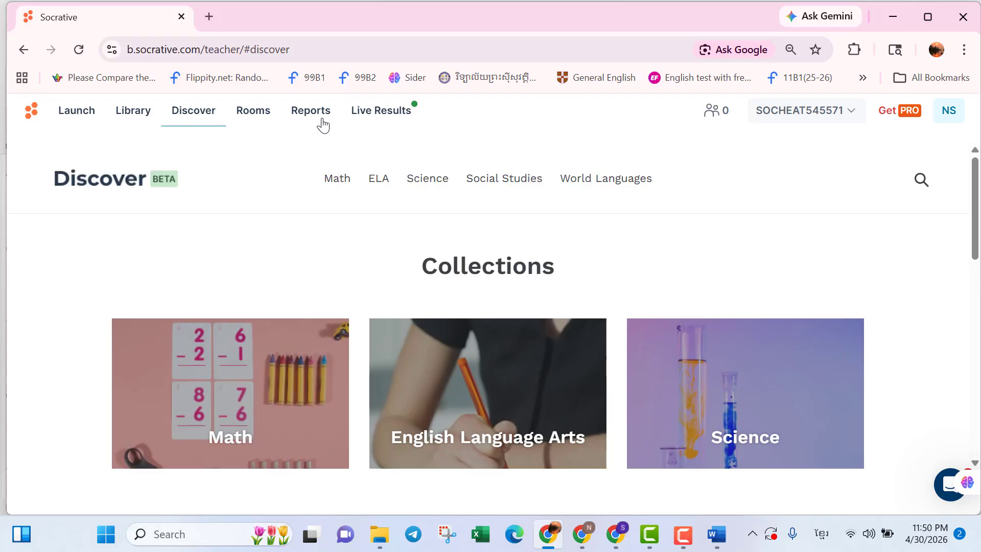
pyautogui.click(139, 117)
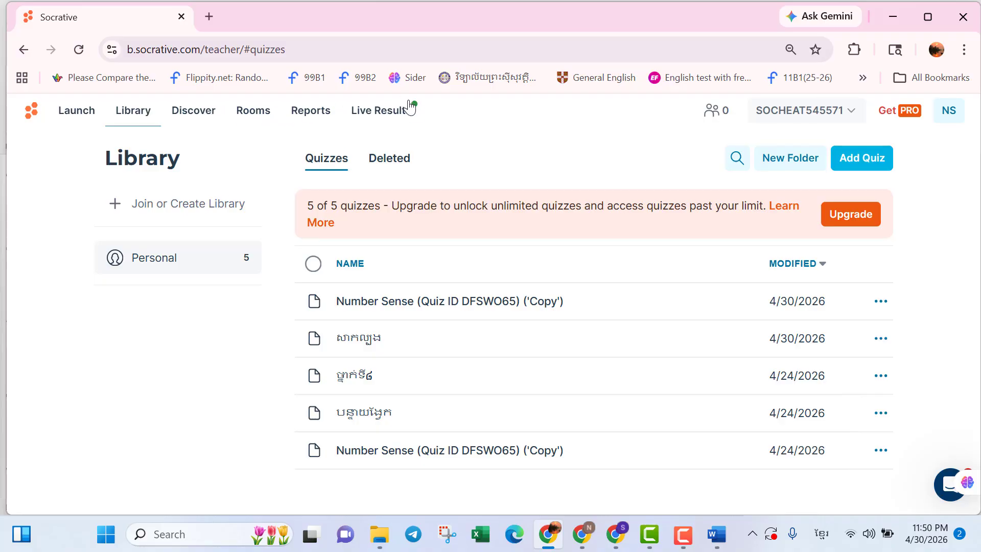
# Launch the សាកល្បង quiz with Instant Feedback delivery, finishing the current activity first.
pyautogui.click(78, 119)
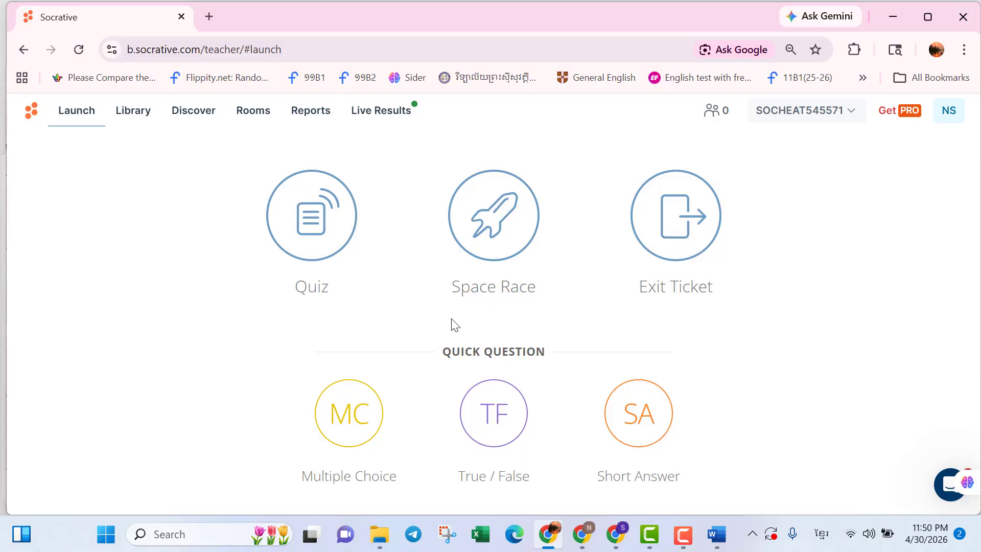
pyautogui.click(313, 242)
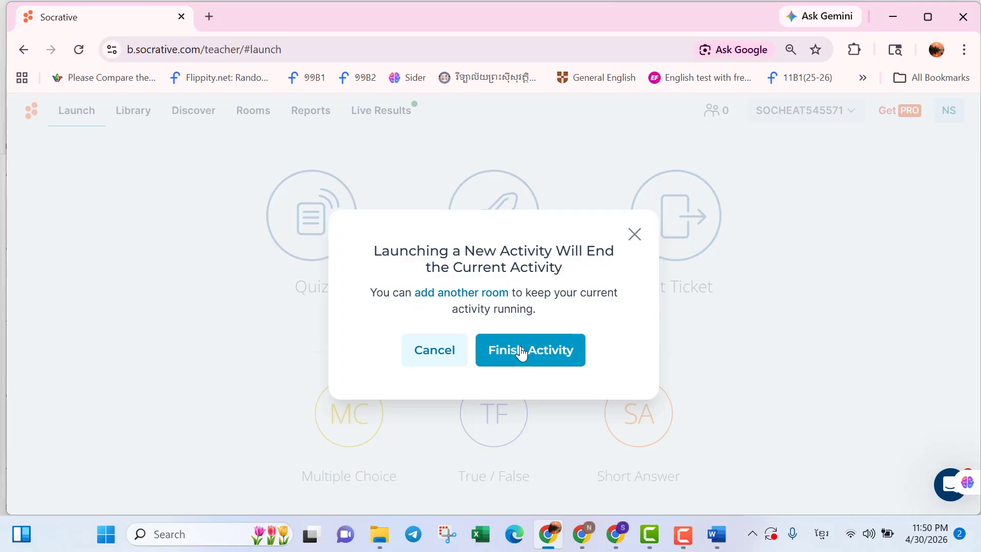
pyautogui.click(520, 352)
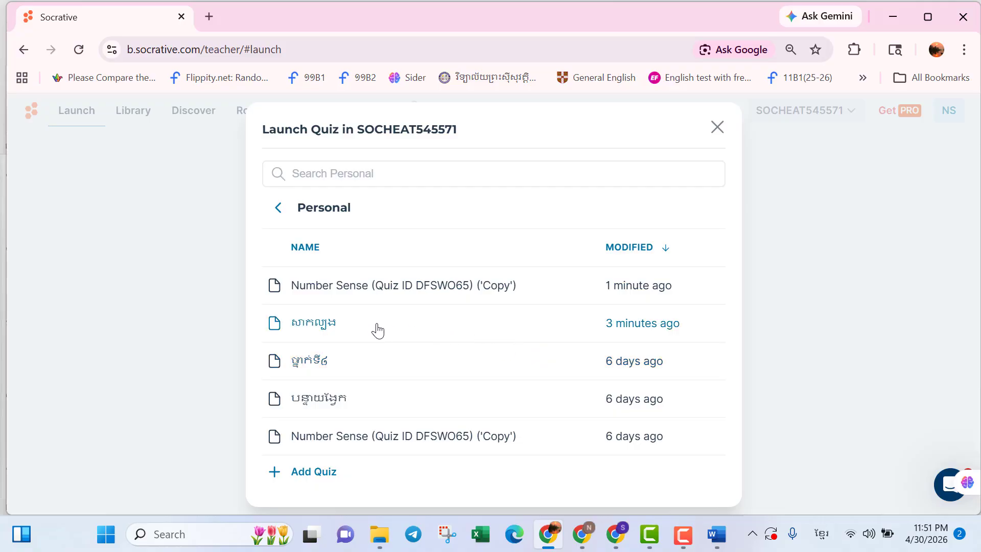
pyautogui.click(458, 332)
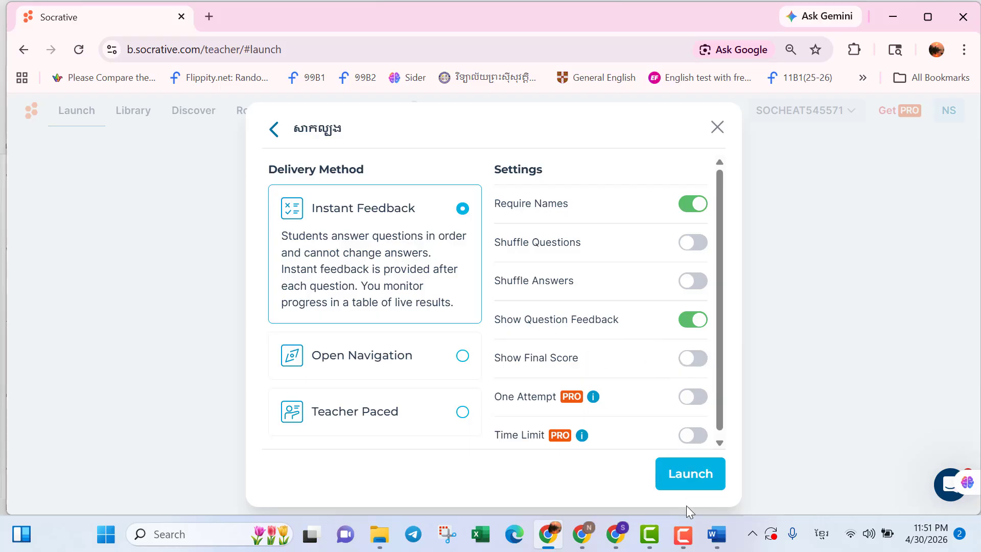
pyautogui.click(685, 480)
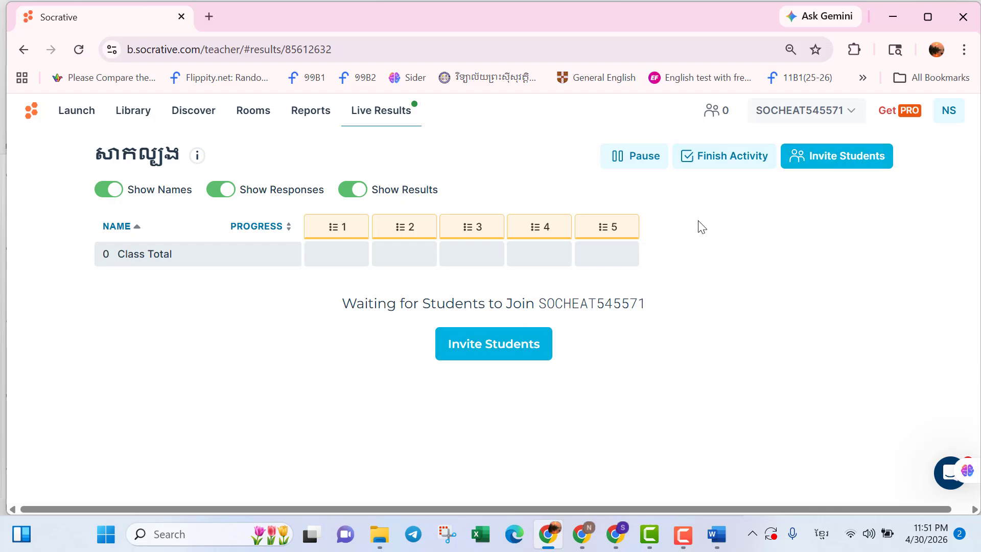
# Open the Invite Students panel to view the room name and QR code, then close it.
pyautogui.click(832, 169)
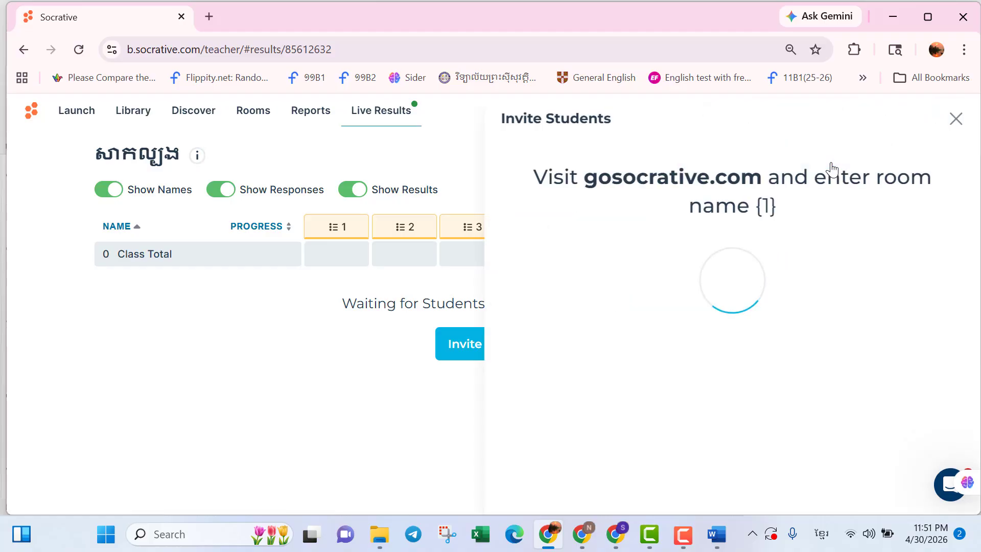
pyautogui.scroll(-1, 832, 170)
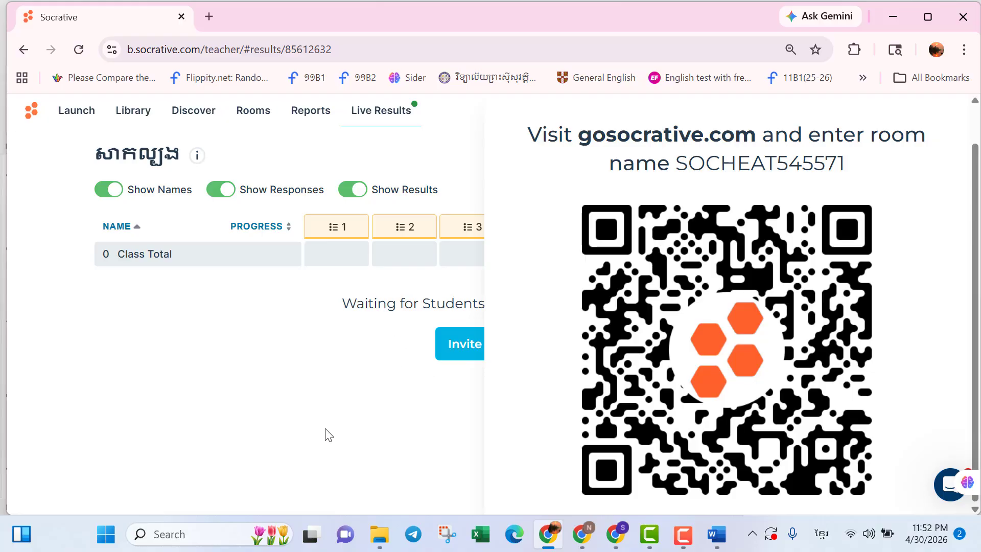
pyautogui.click(379, 122)
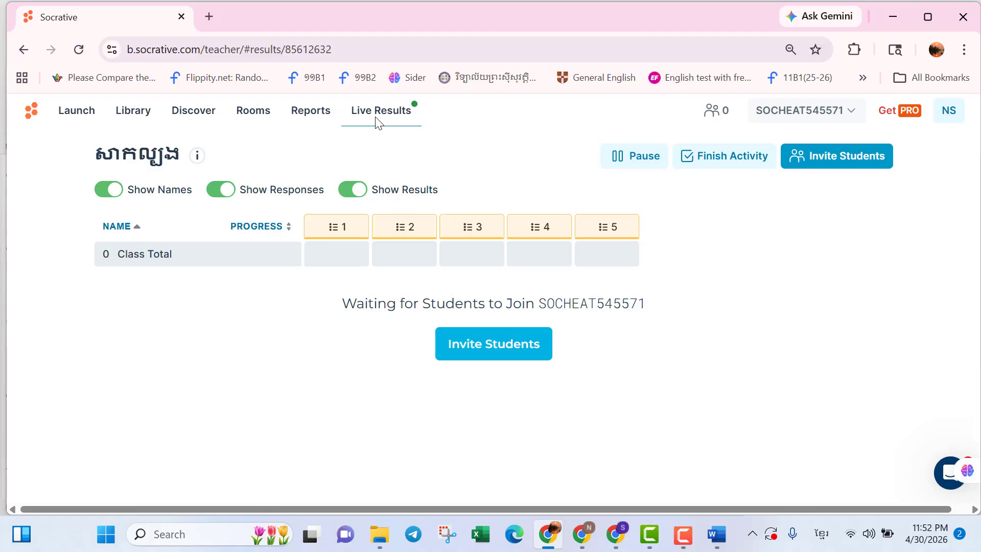
pyautogui.click(377, 122)
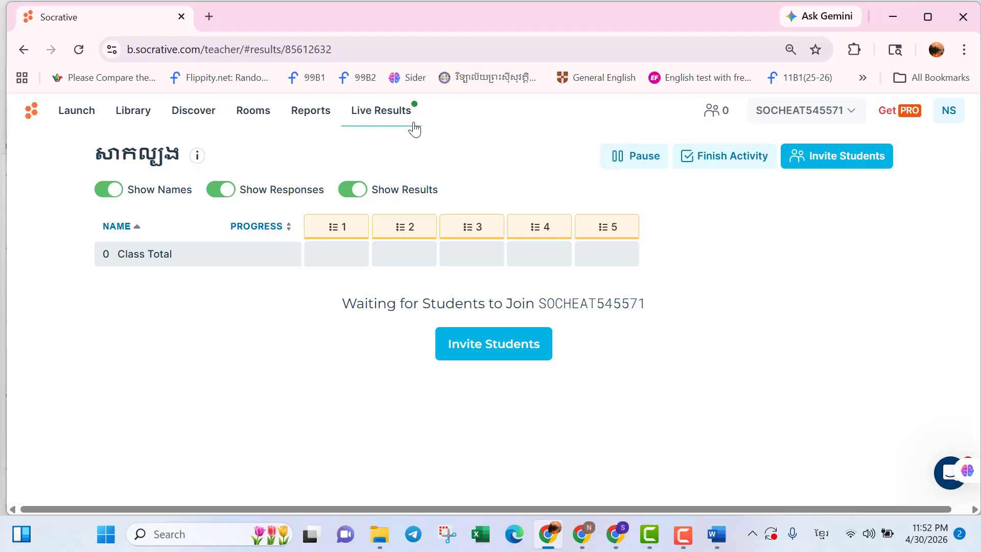
# Finish the running សាកល្បង activity so it stops accepting responses.
pyautogui.click(749, 159)
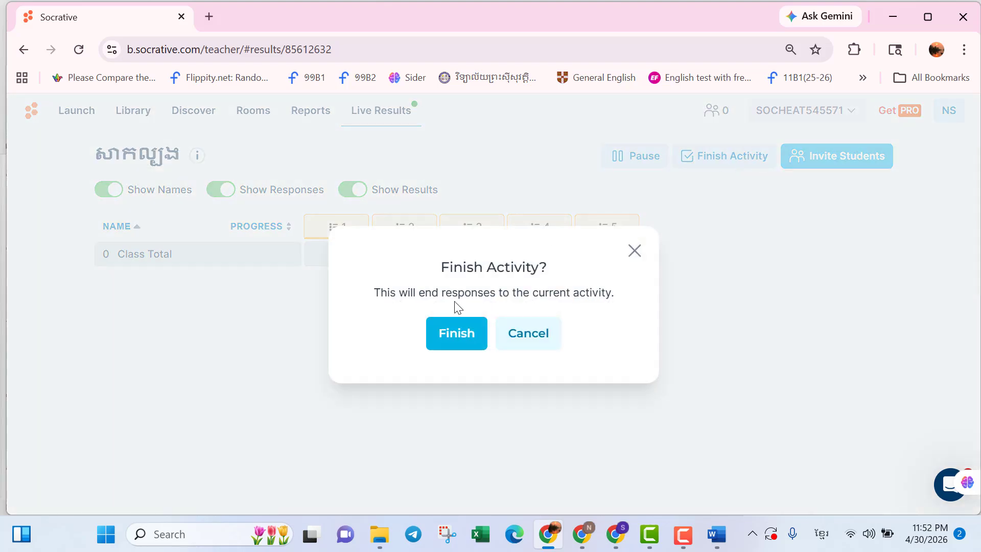
pyautogui.click(453, 350)
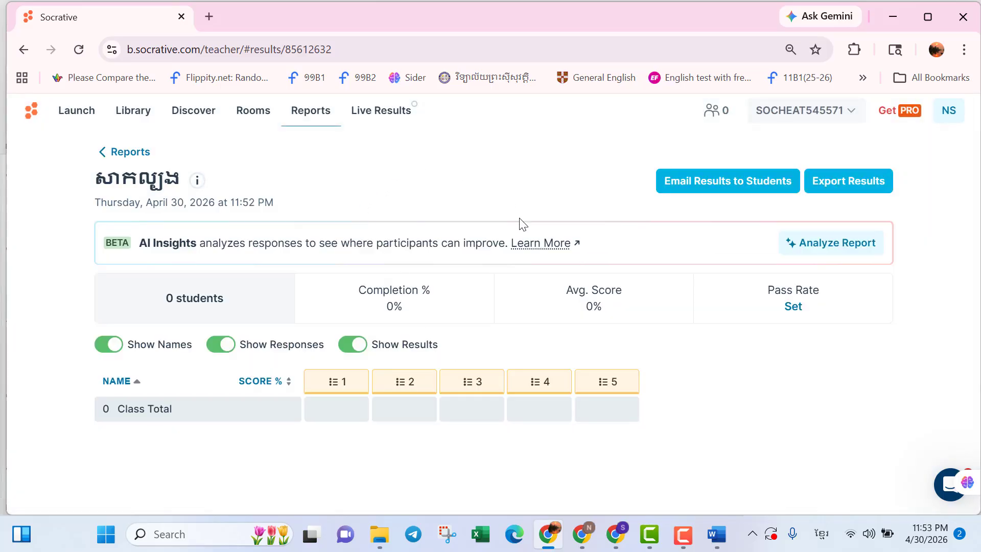
# Open the ថ្នាក់ទី៨ report from 4/30/2026 11:50 PM and review the students' answers per question.
pyautogui.click(306, 116)
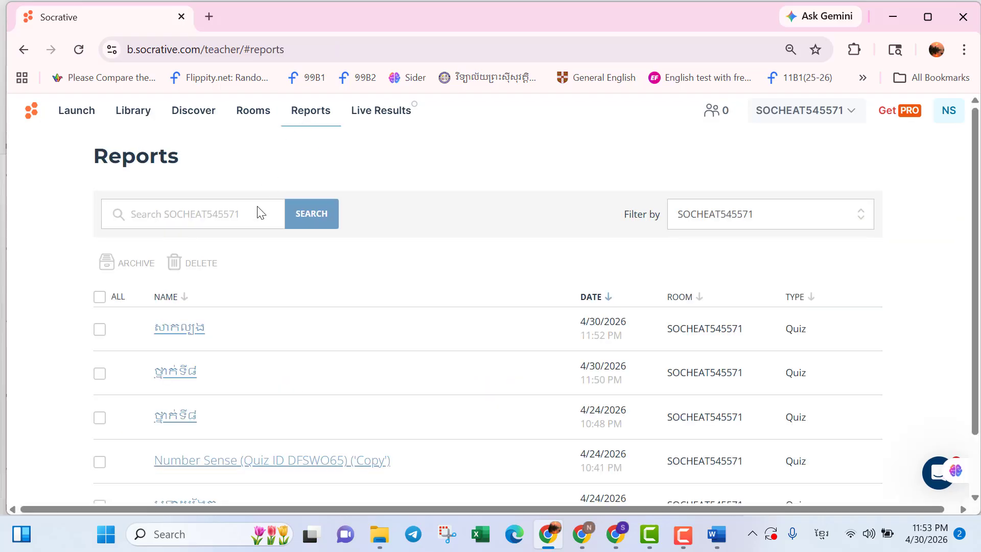
pyautogui.scroll(-2, 236, 375)
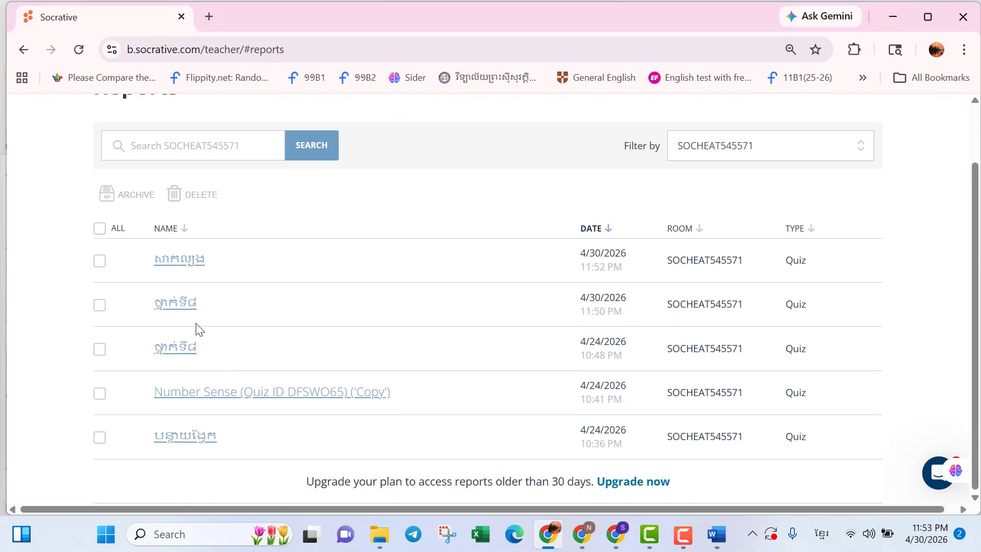
pyautogui.click(176, 306)
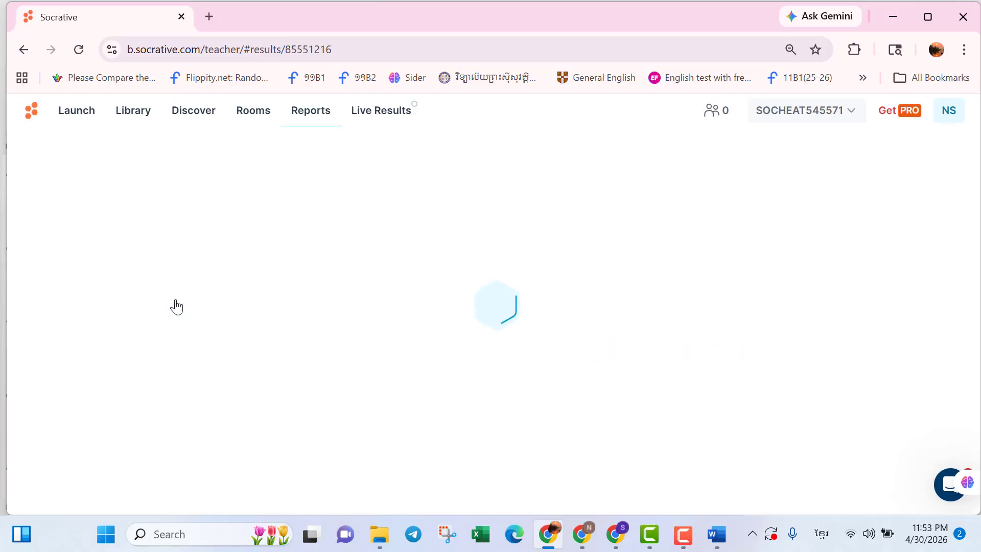
pyautogui.scroll(-2, 395, 348)
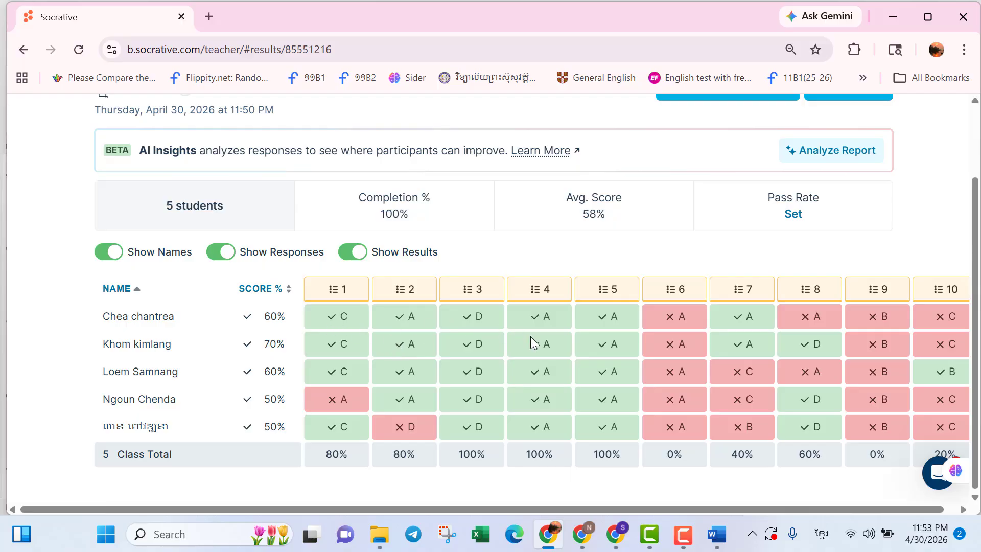
pyautogui.hscroll(1, 530, 336)
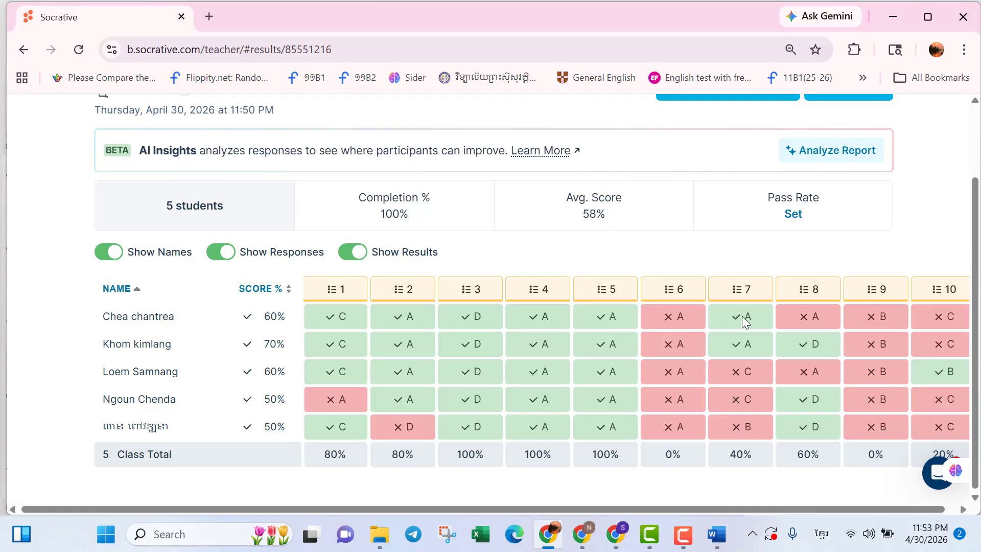
pyautogui.hscroll(1, 455, 341)
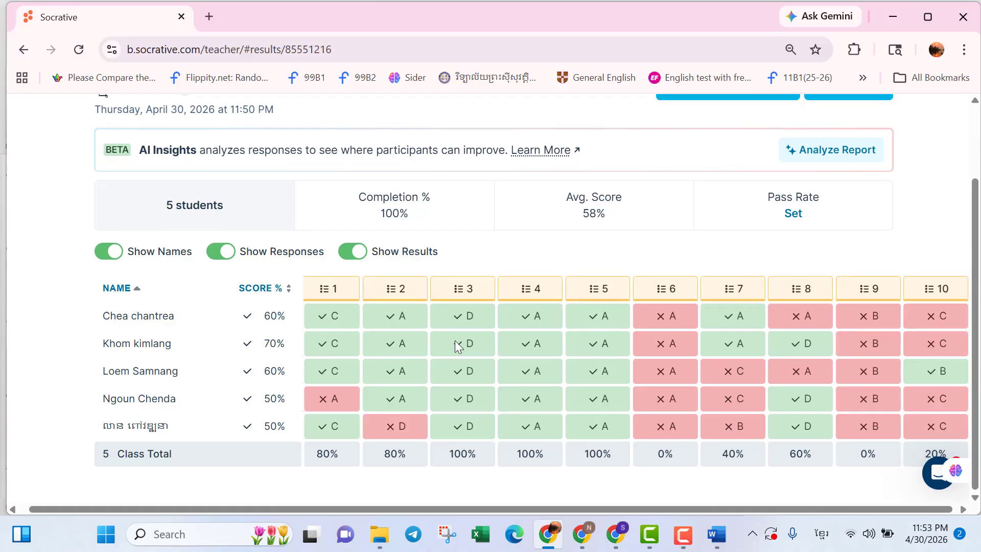
pyautogui.scroll(1, 454, 340)
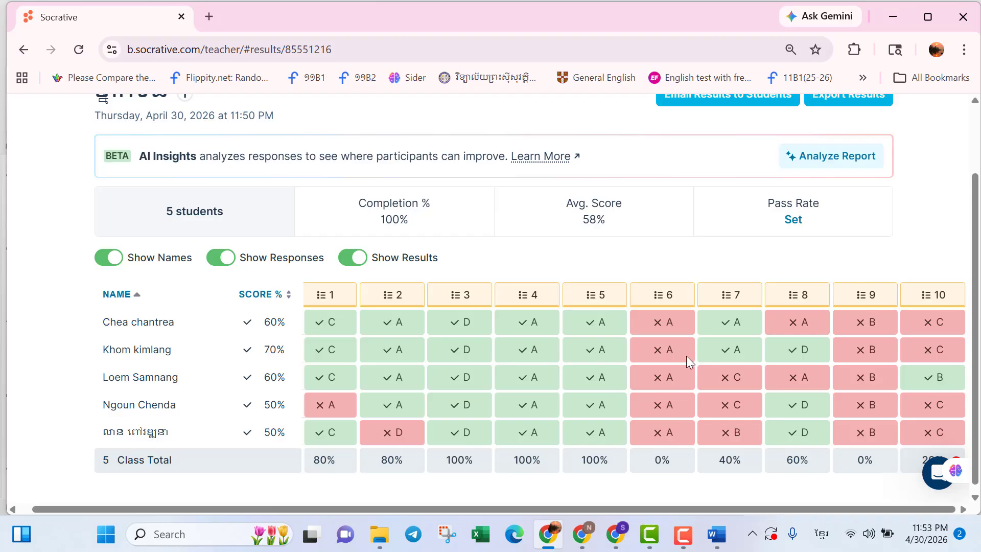
pyautogui.scroll(2, 737, 250)
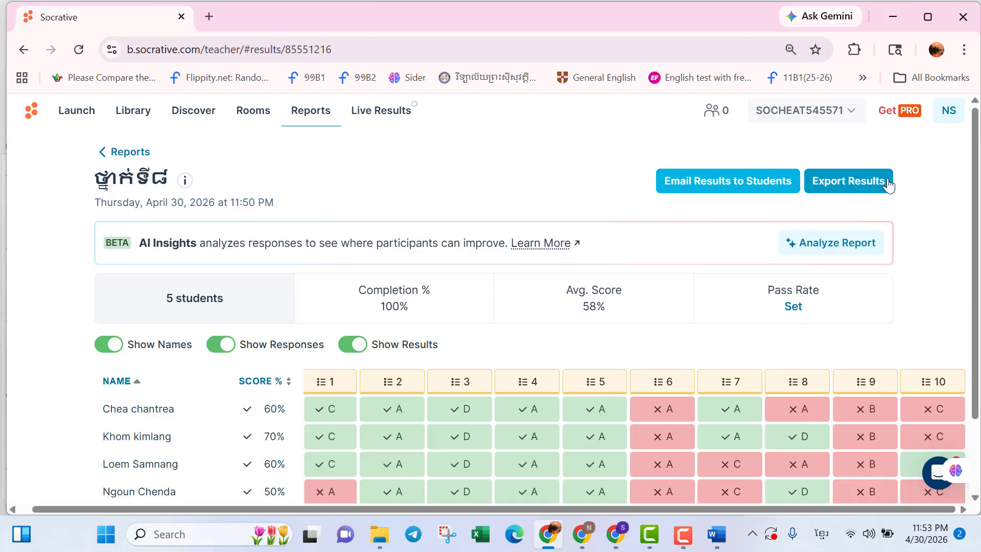
# Export the report's complete results as an Excel file and download it.
pyautogui.click(828, 185)
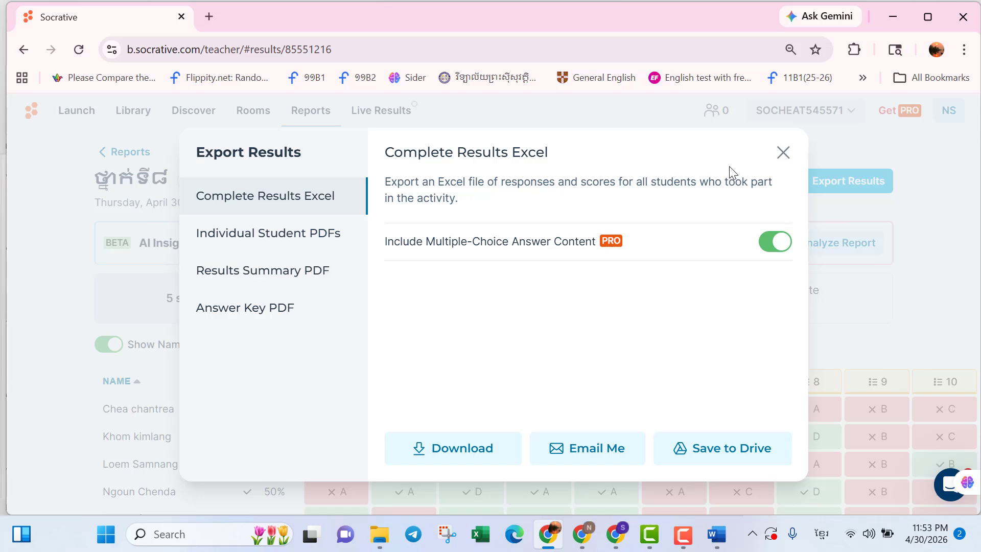
pyautogui.click(453, 449)
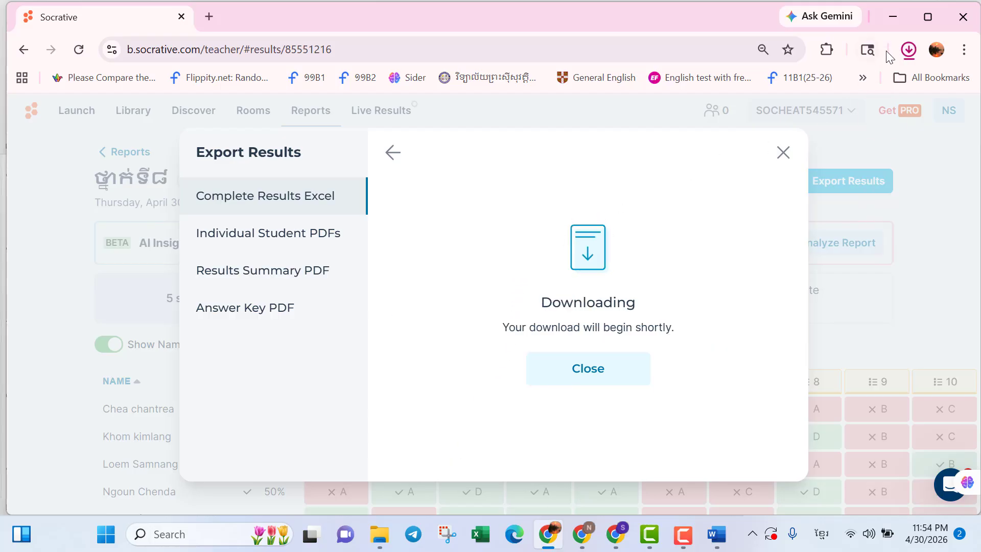
pyautogui.click(908, 52)
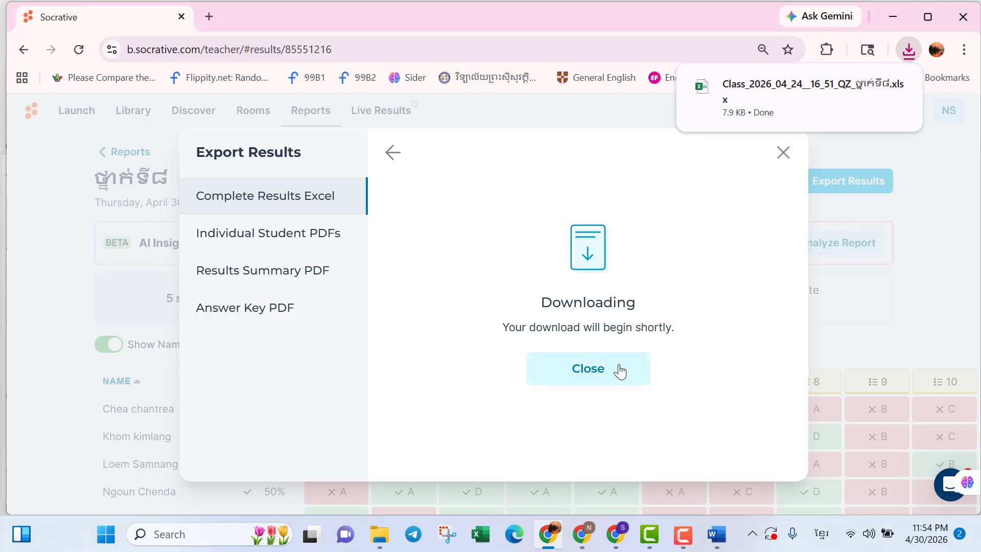
pyautogui.click(578, 382)
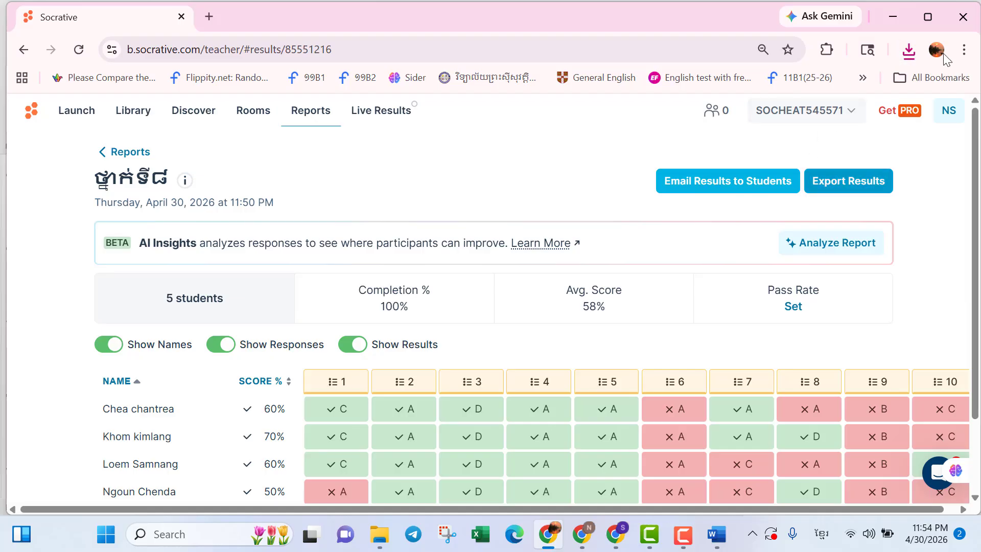
# Show the downloaded results workbook in its Downloads folder and copy the file.
pyautogui.click(909, 50)
pyautogui.moveTo(815, 121)
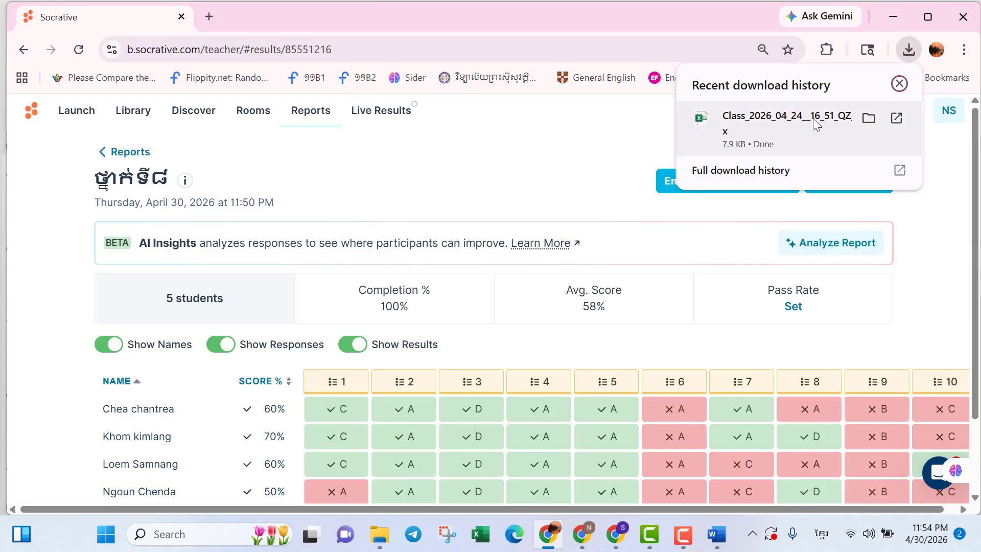
pyautogui.click(868, 118)
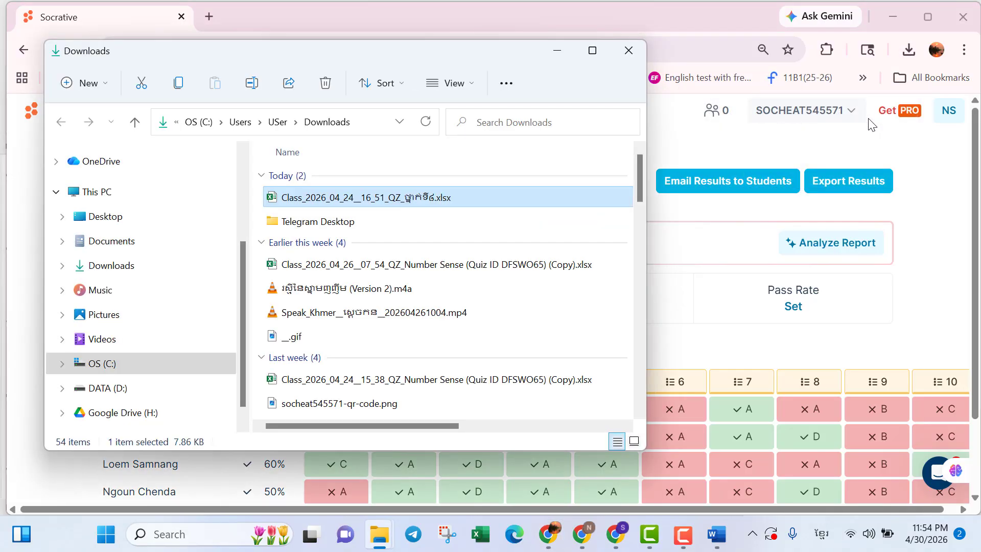
pyautogui.rightClick(476, 198)
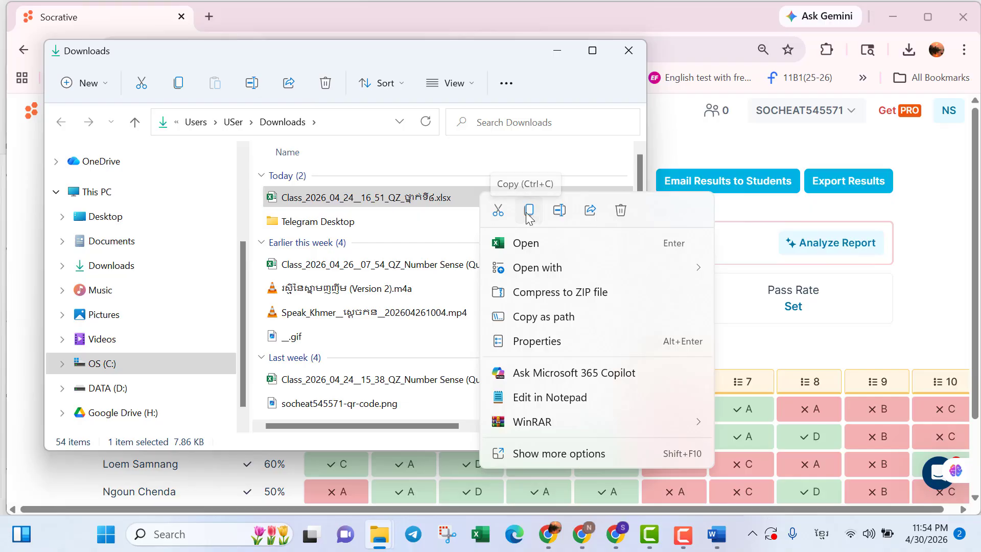
pyautogui.click(529, 212)
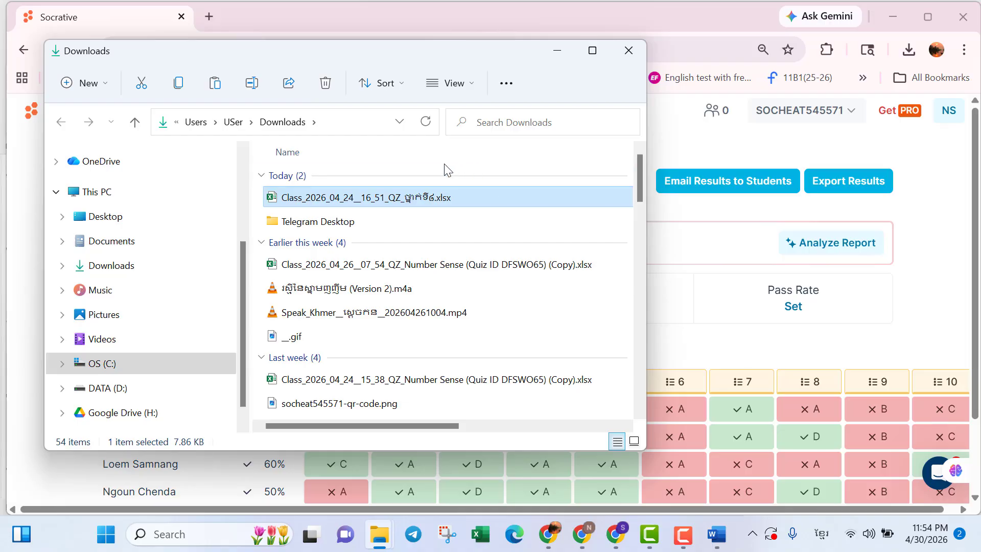
pyautogui.click(629, 50)
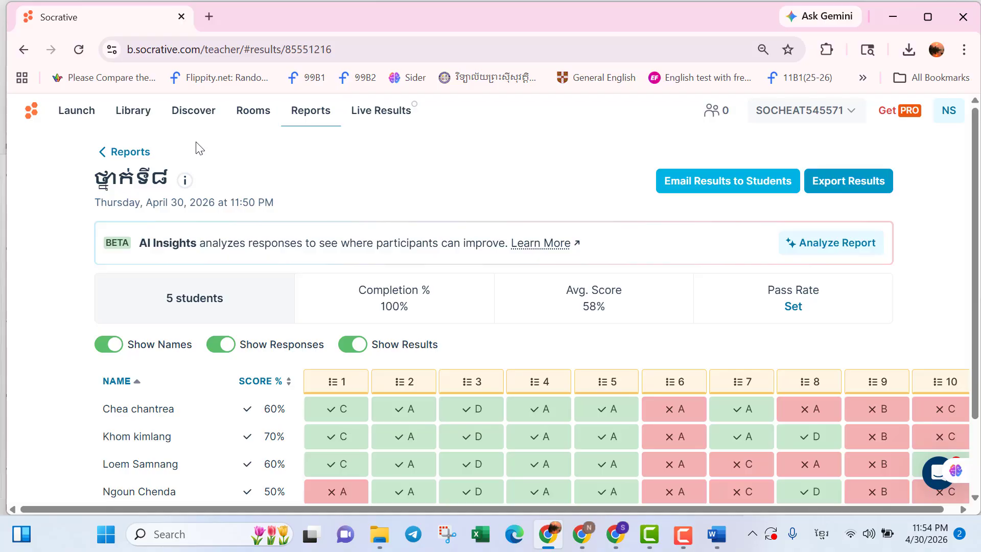
# Delete the newest Number Sense (Quiz ID DFSWO65) ('Copy') quiz from the personal library.
pyautogui.click(142, 116)
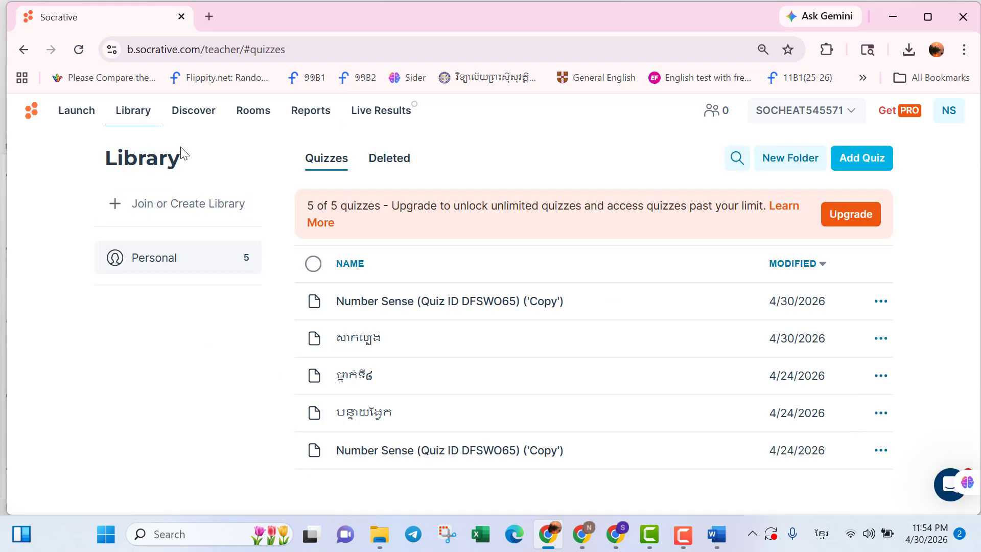
pyautogui.click(880, 301)
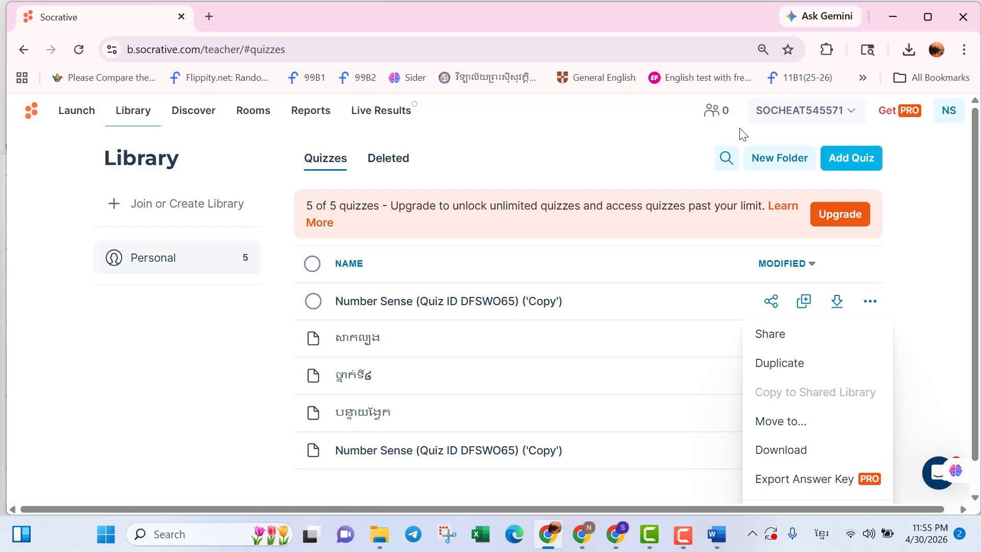
pyautogui.click(949, 270)
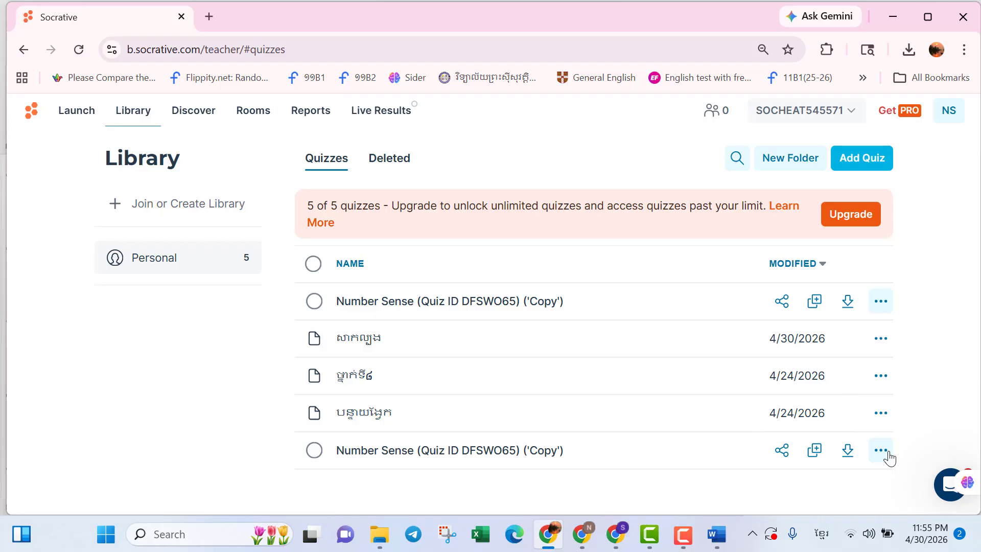
pyautogui.click(889, 457)
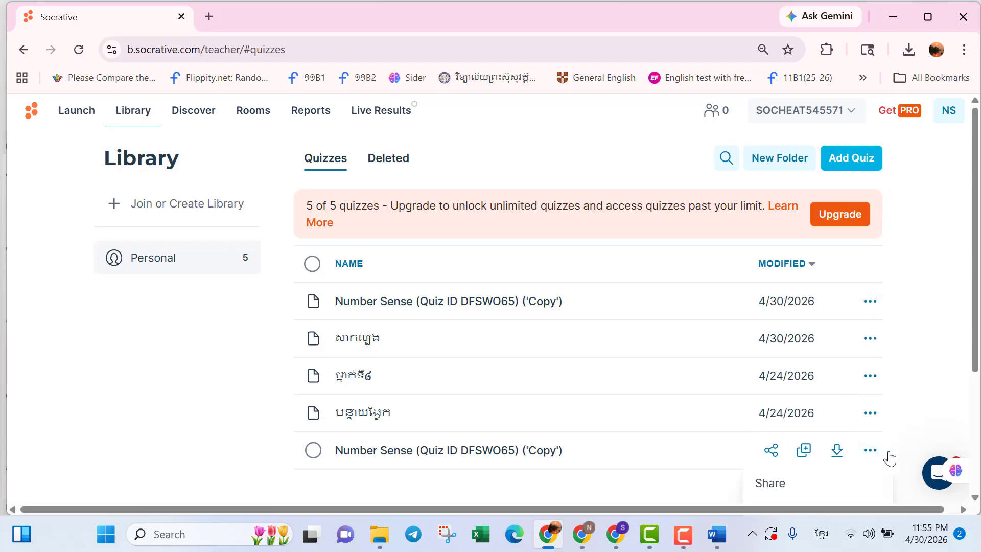
pyautogui.click(871, 455)
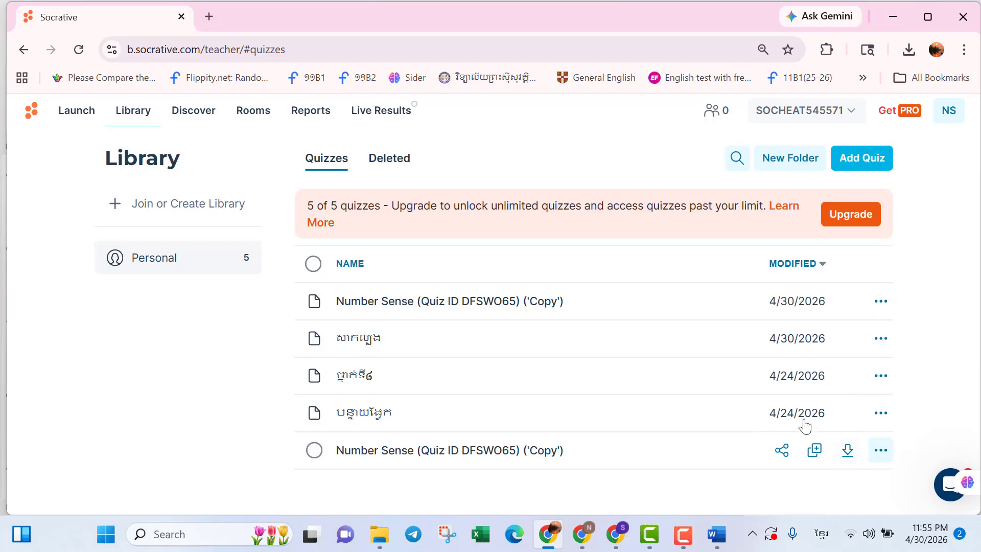
pyautogui.click(879, 302)
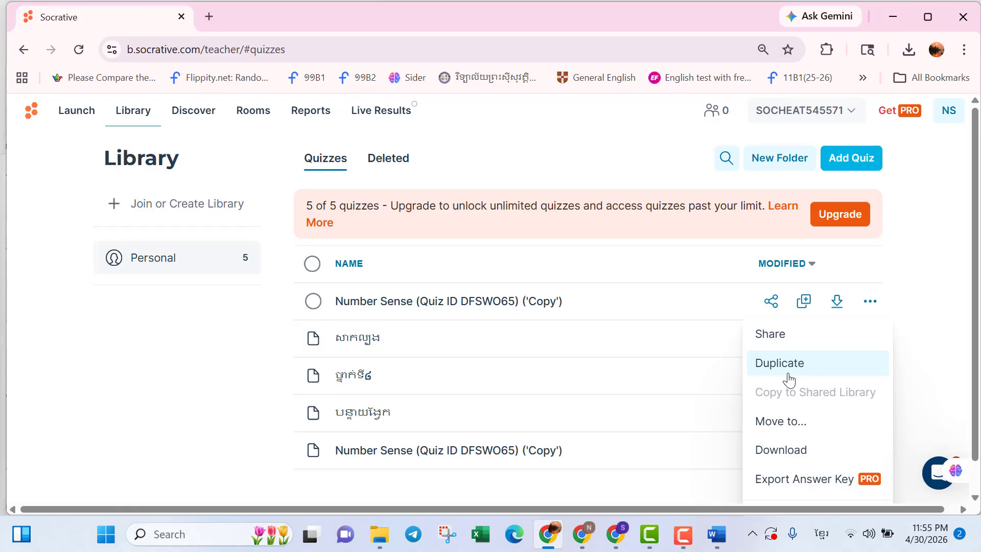
pyautogui.scroll(-1, 790, 381)
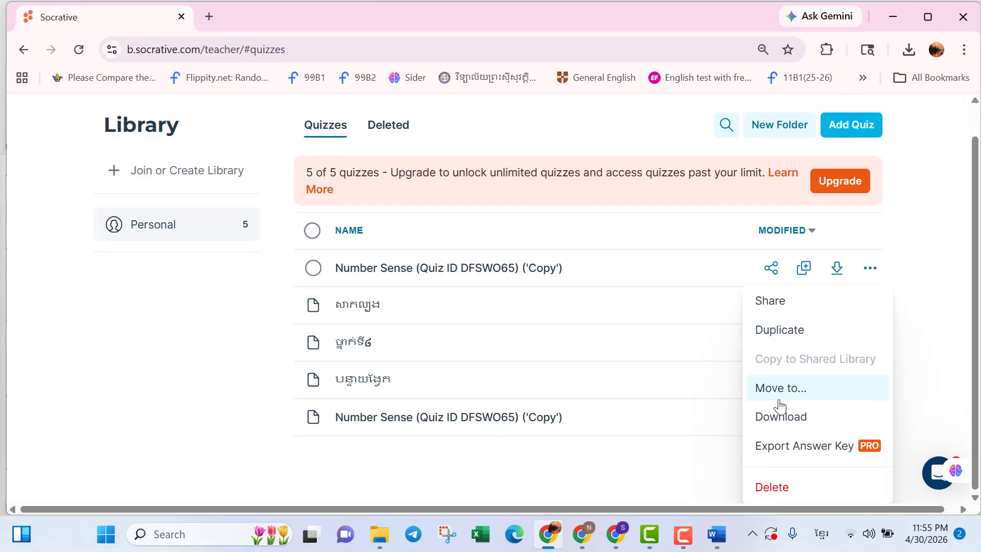
pyautogui.click(769, 490)
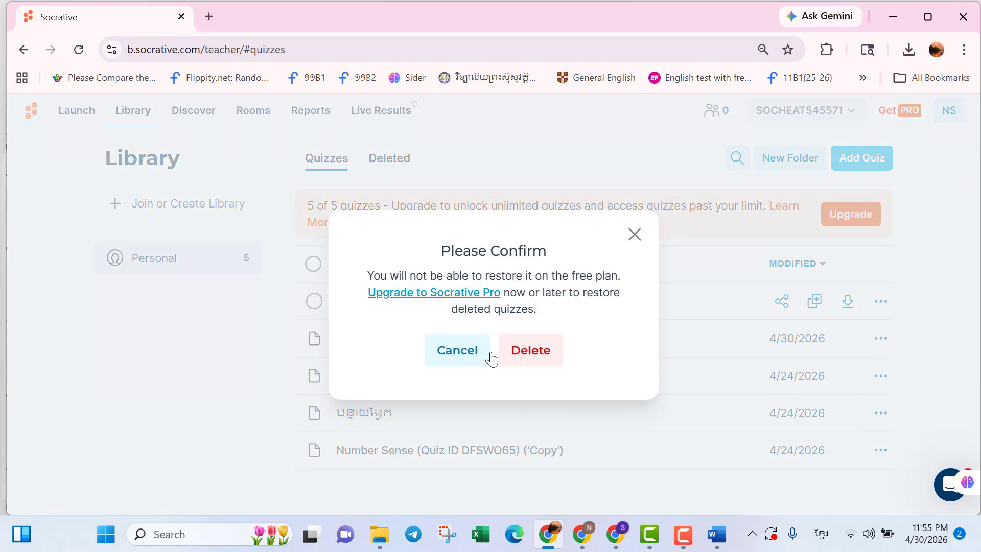
pyautogui.click(529, 352)
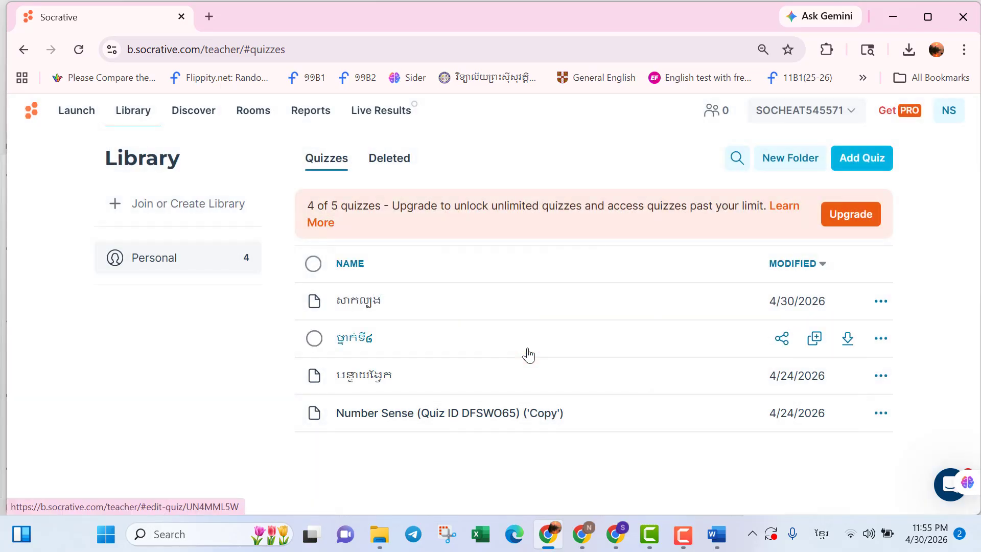
# Create a new blank quiz from scratch and shorten its title to "Untitled Qui".
pyautogui.click(862, 163)
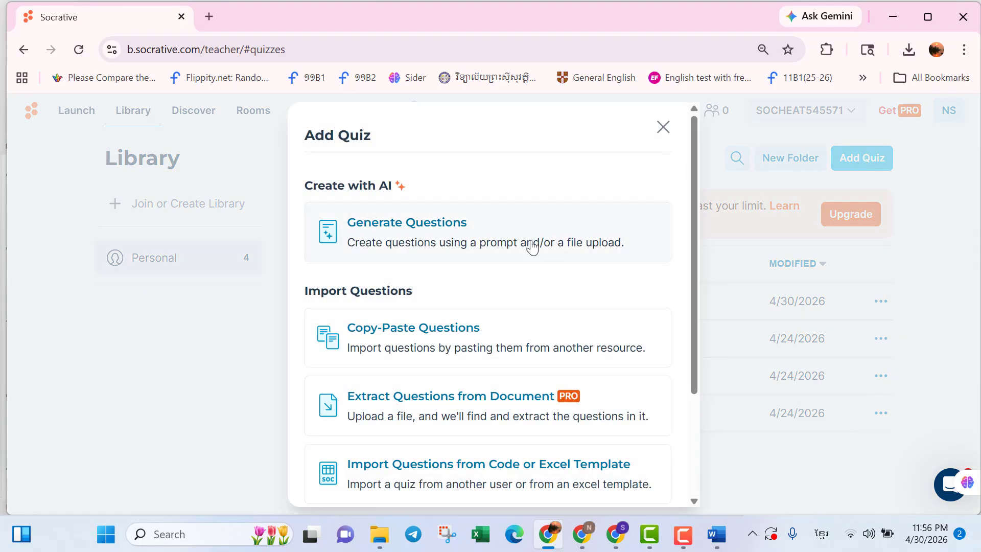
pyautogui.scroll(-3, 454, 352)
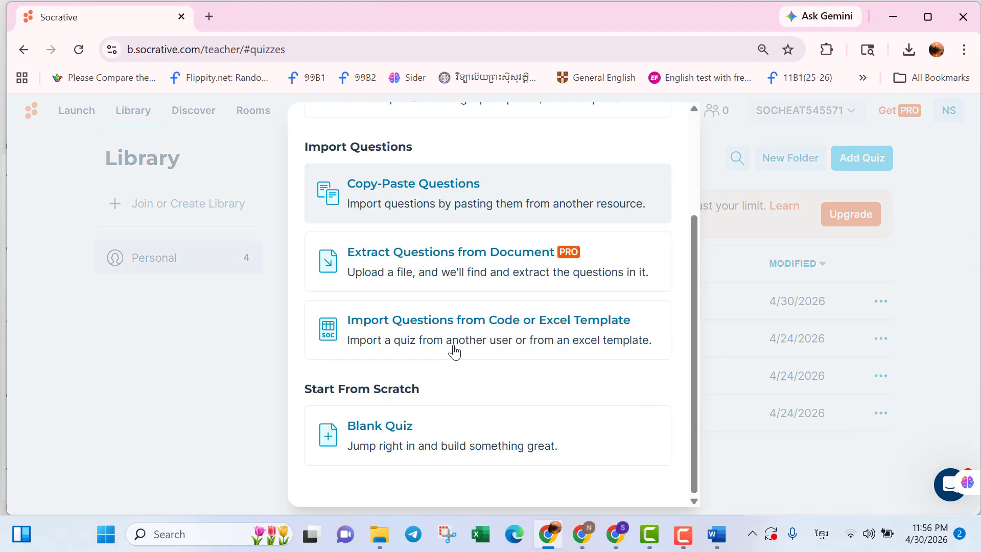
pyautogui.click(392, 454)
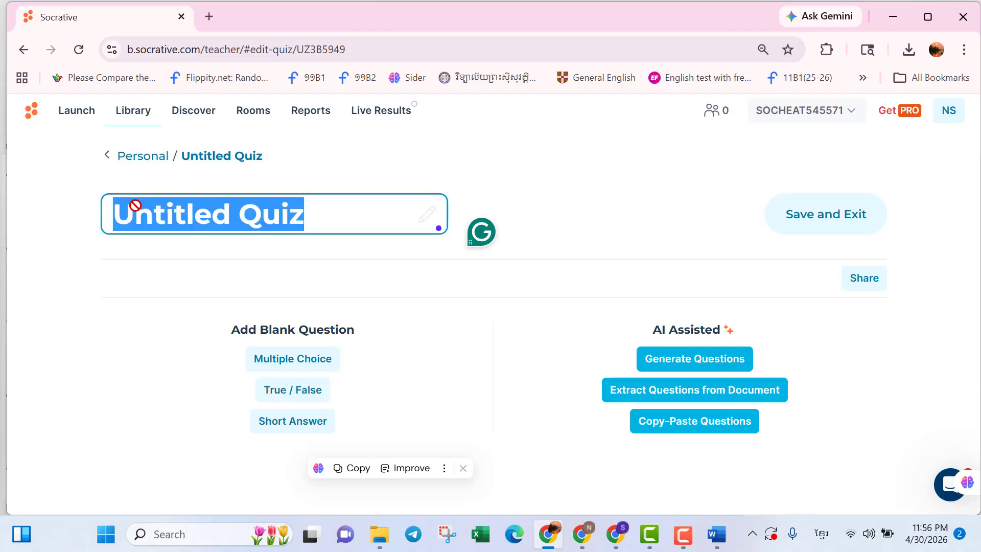
pyautogui.click(302, 203)
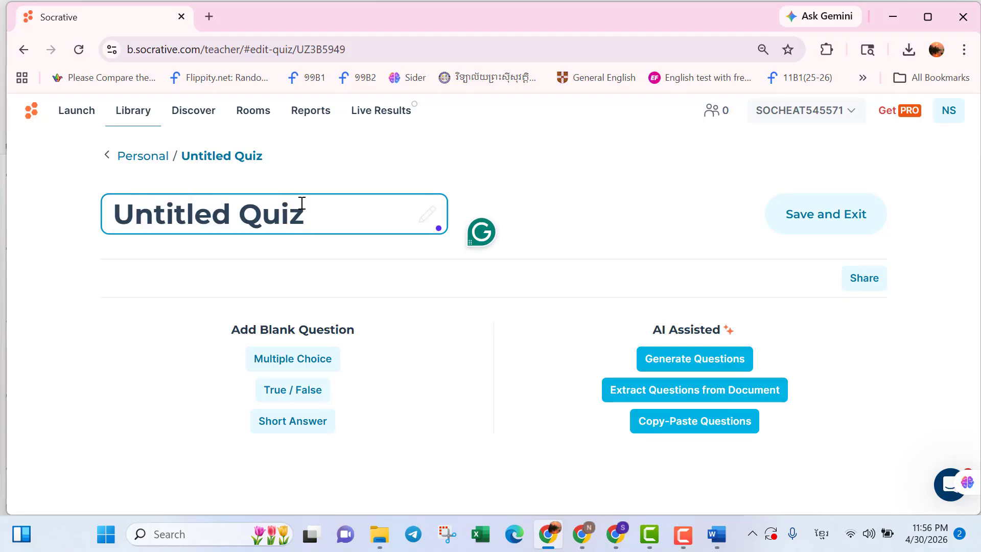
pyautogui.write('ា')
pyautogui.press('BackSpace')
pyautogui.press('BackSpace')
# Add a multiple-choice question with the question text "ABC".
pyautogui.click(308, 364)
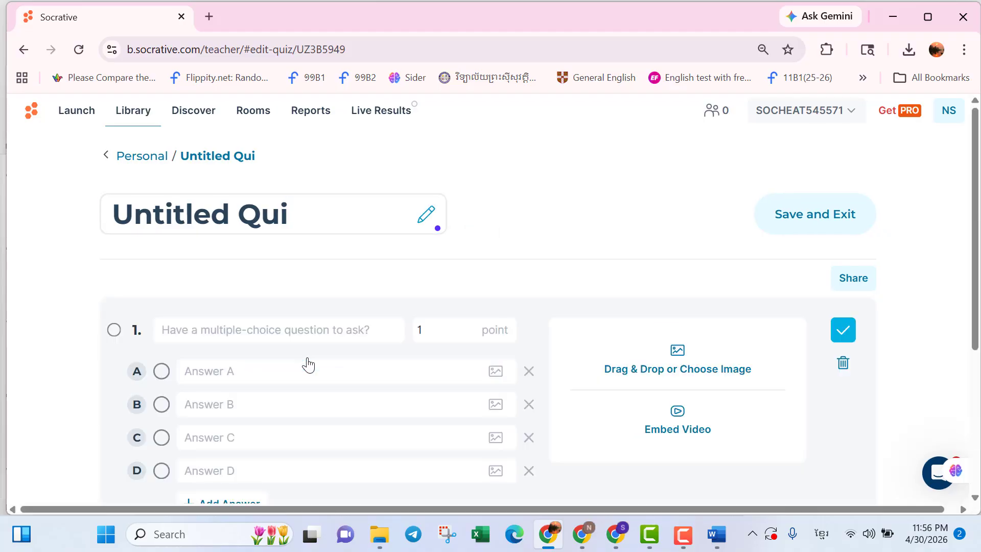
pyautogui.click(287, 333)
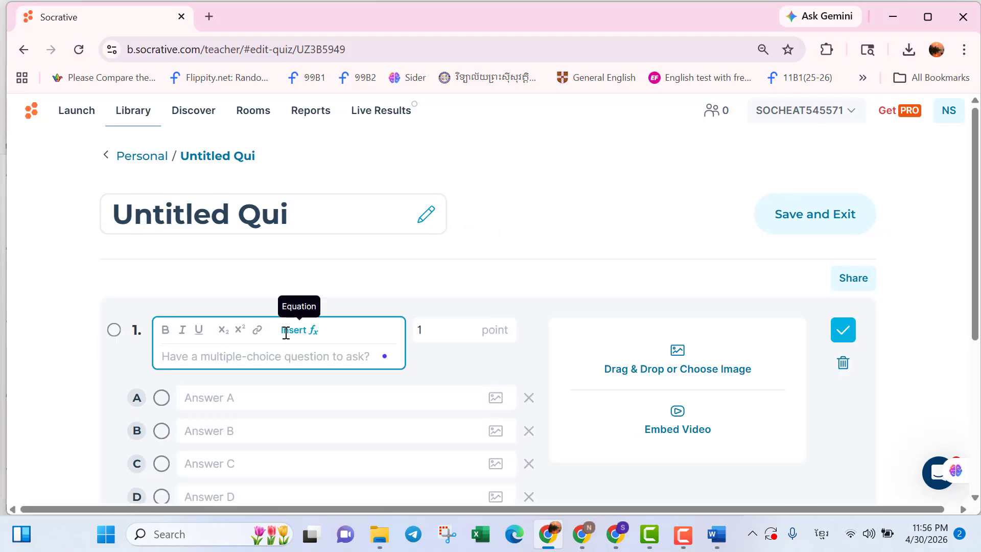
pyautogui.write('ាំពេជ')
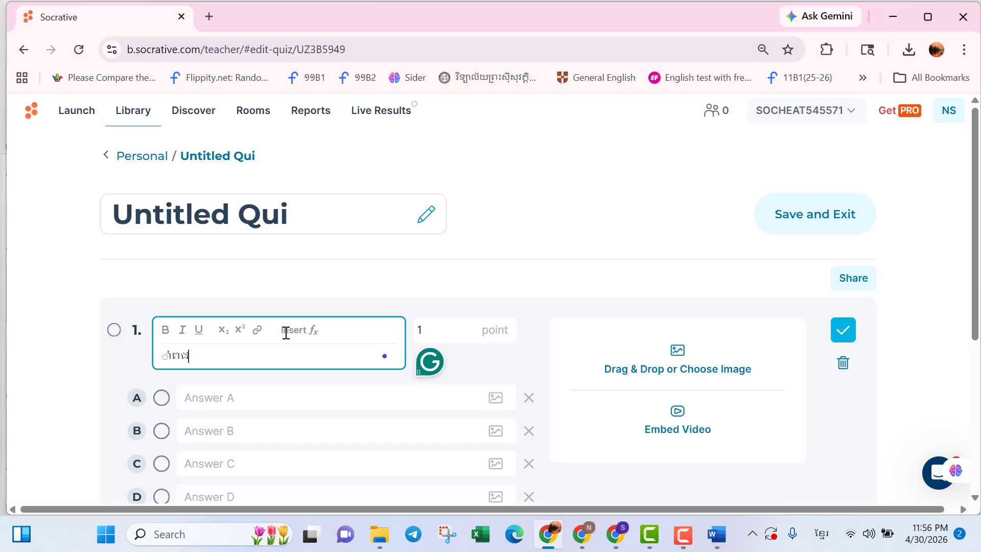
pyautogui.press('BackSpace')
pyautogui.press('BackSpace')
pyautogui.press('BackSpace')
pyautogui.press('BackSpace')
pyautogui.press('BackSpace')
pyautogui.press('super+space')
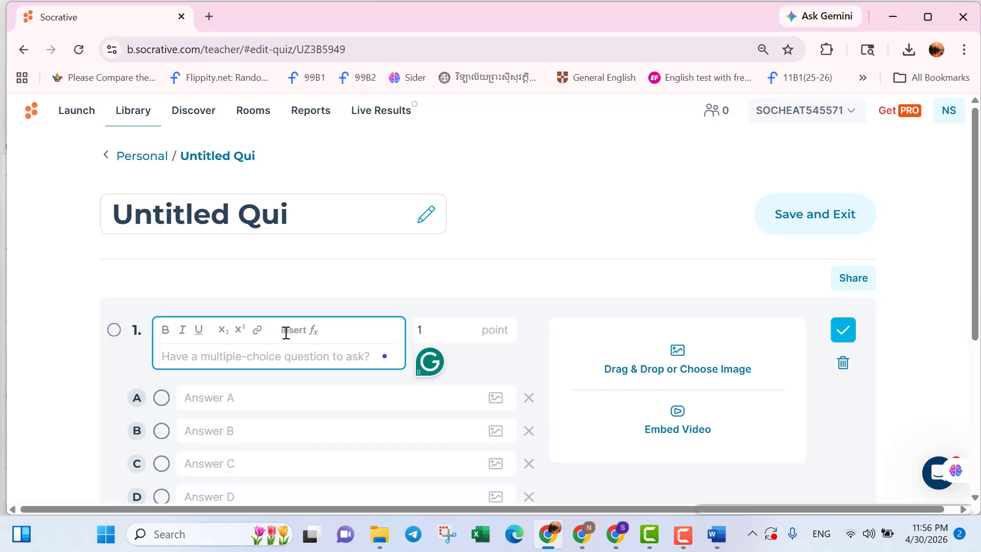
pyautogui.write('B')
pyautogui.press('BackSpace')
pyautogui.write('ABC')
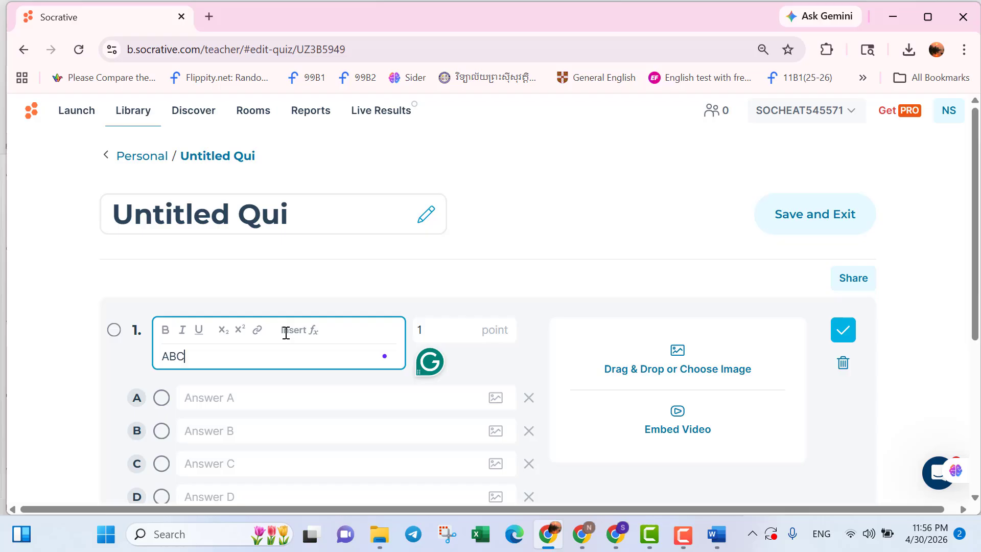
# Fill in answers a, c, c and d, mark answer A as correct, and save the question.
pyautogui.click(288, 396)
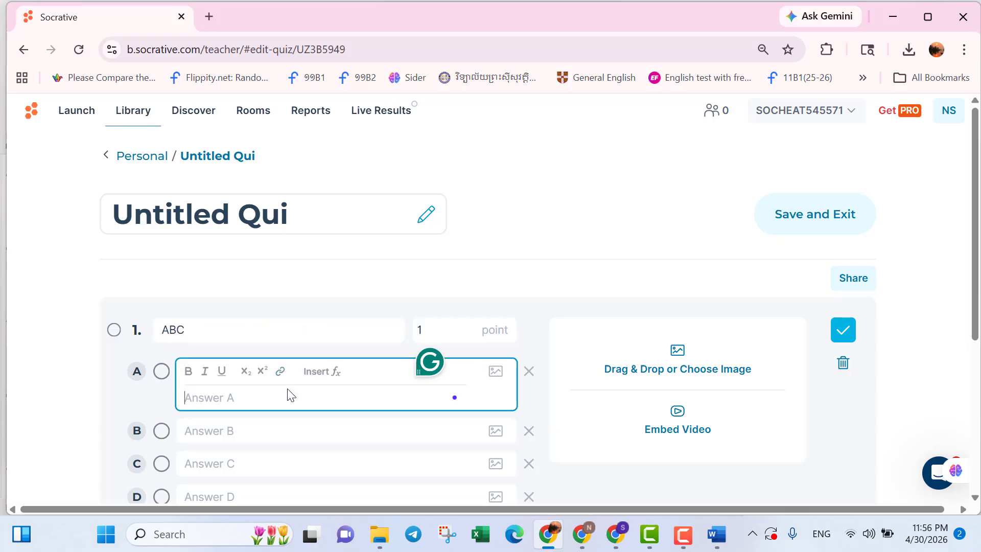
pyautogui.write('a')
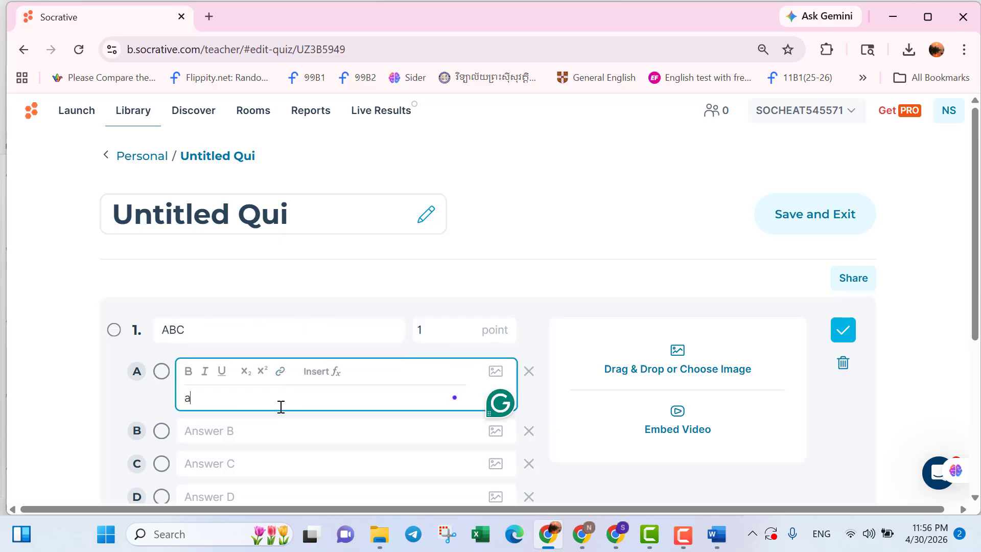
pyautogui.click(274, 434)
pyautogui.write('c')
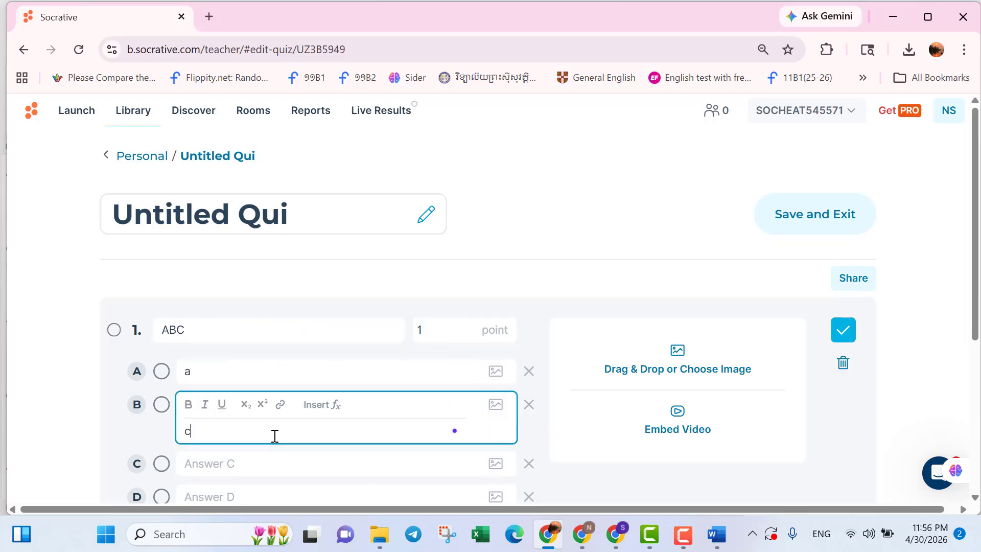
pyautogui.click(271, 464)
pyautogui.write('c')
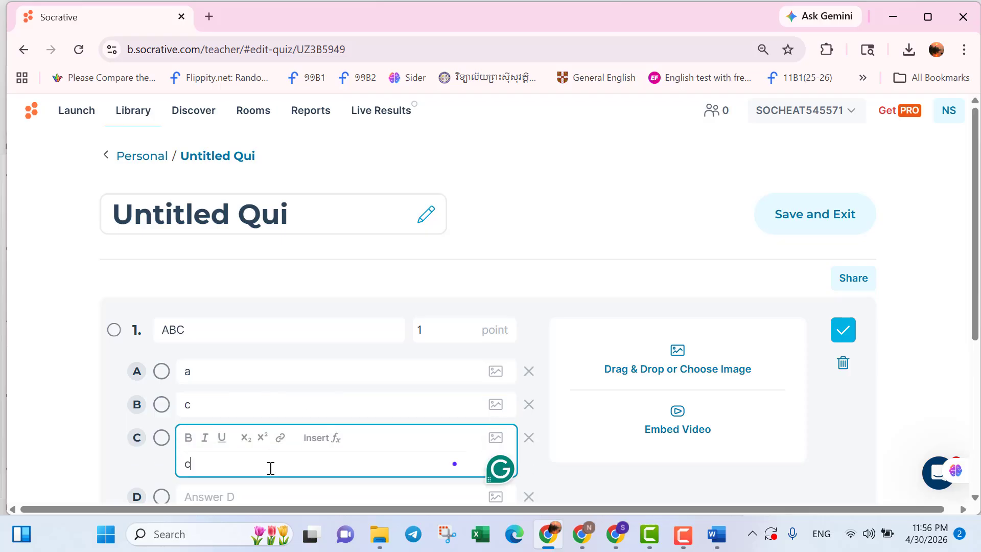
pyautogui.click(266, 502)
pyautogui.write('d')
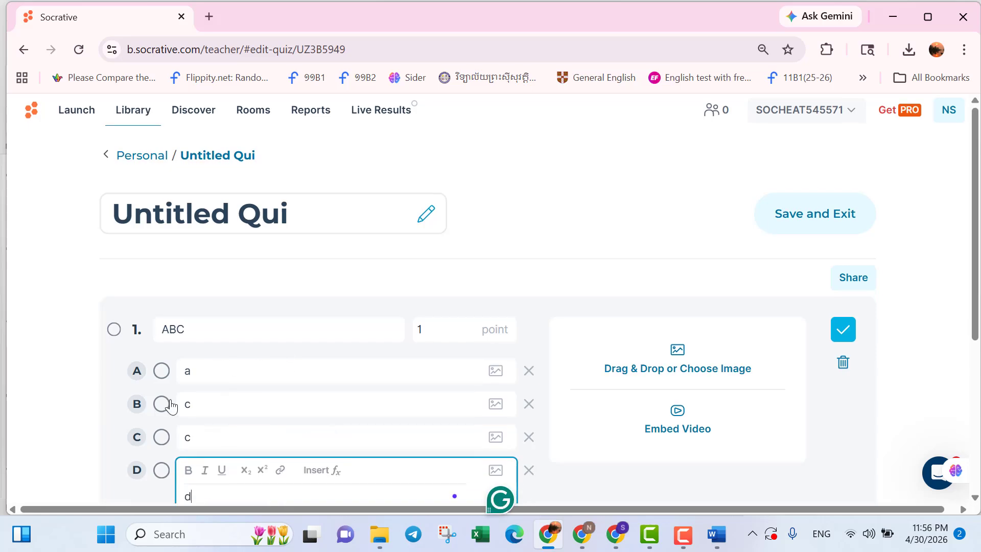
pyautogui.click(161, 372)
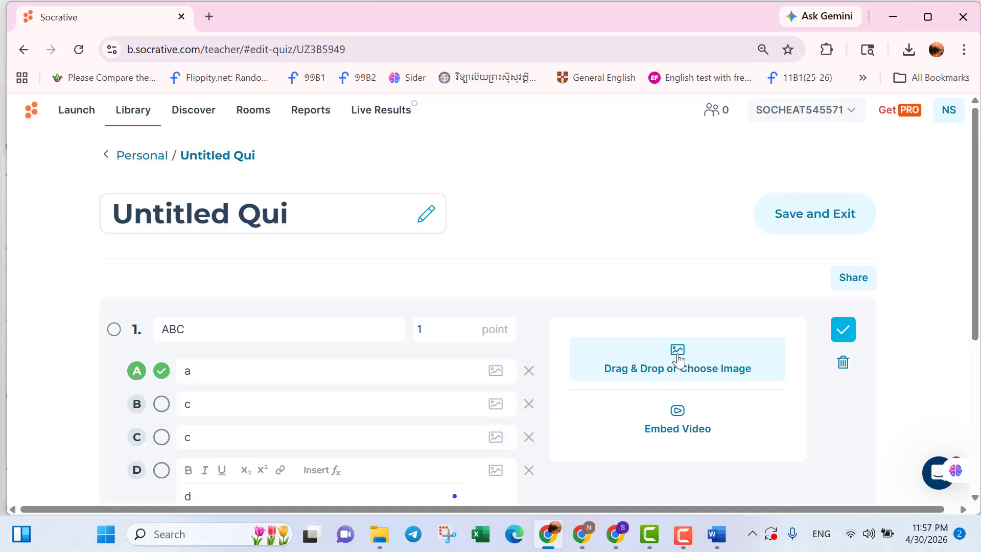
pyautogui.click(843, 330)
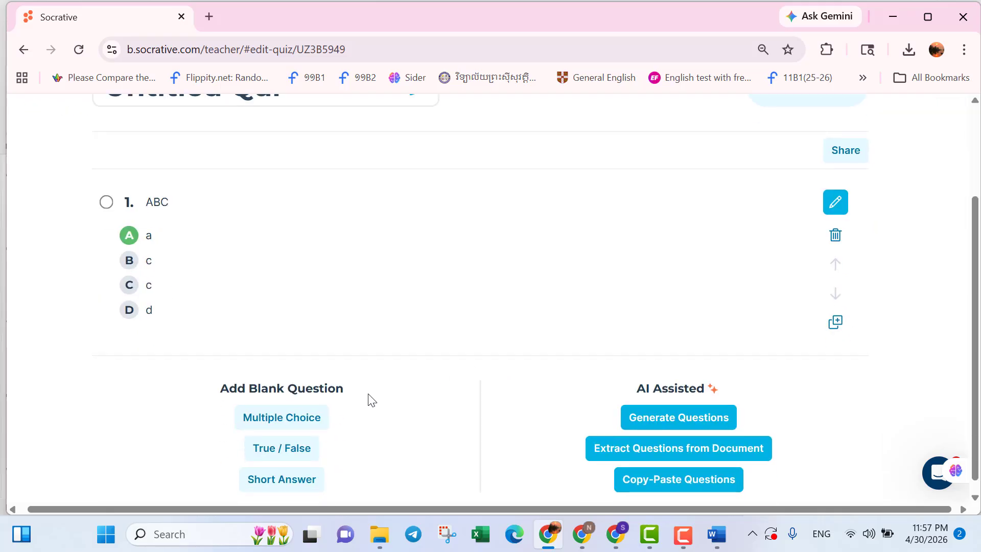
# Add a true/false question "ABC" with True as the correct answer and save it.
pyautogui.click(298, 460)
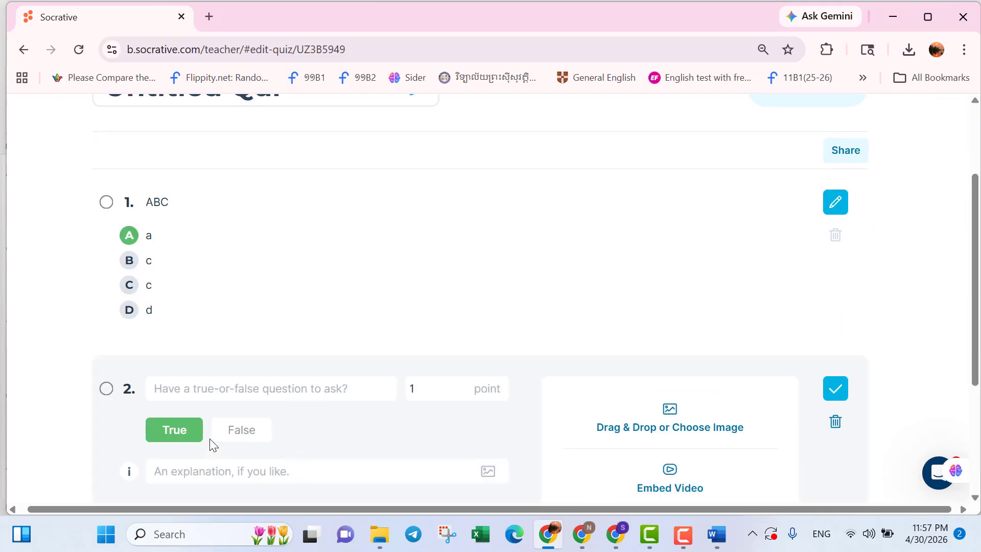
pyautogui.click(217, 389)
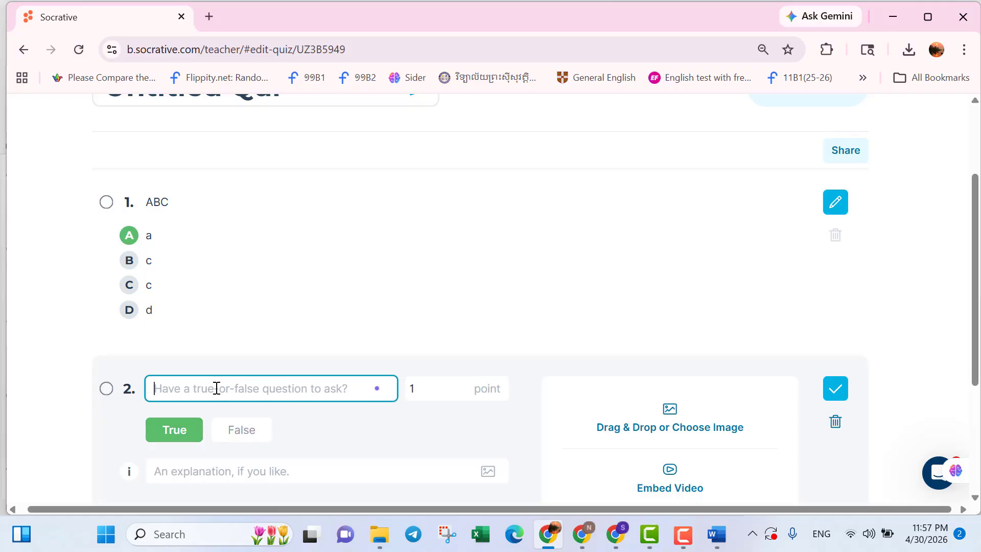
pyautogui.write('s')
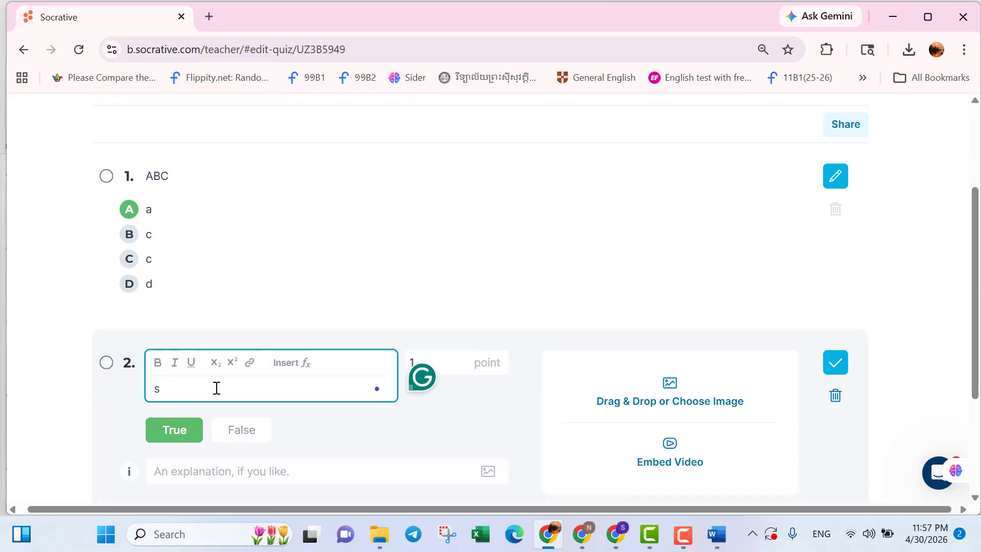
pyautogui.press('BackSpace')
pyautogui.write('ABC')
pyautogui.click(243, 429)
pyautogui.click(180, 407)
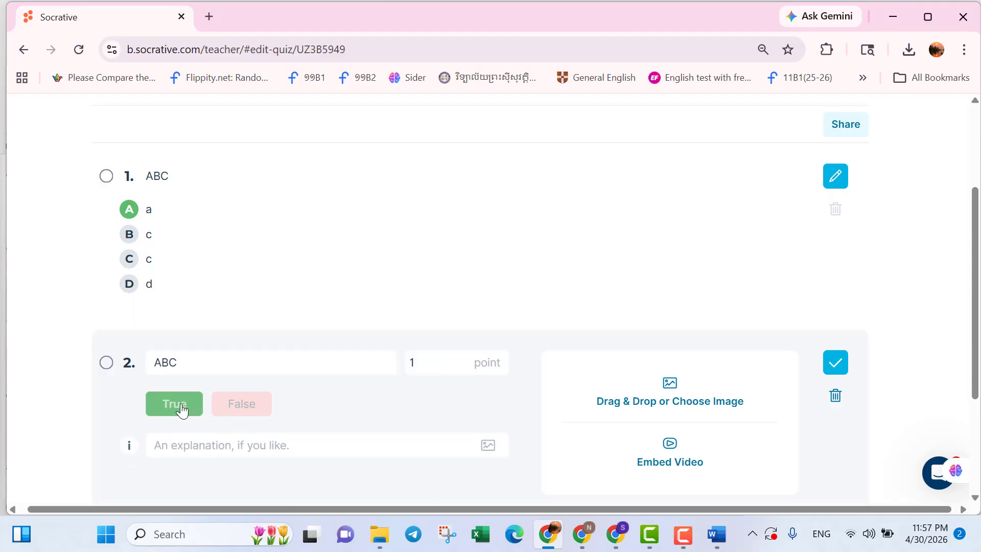
pyautogui.click(447, 361)
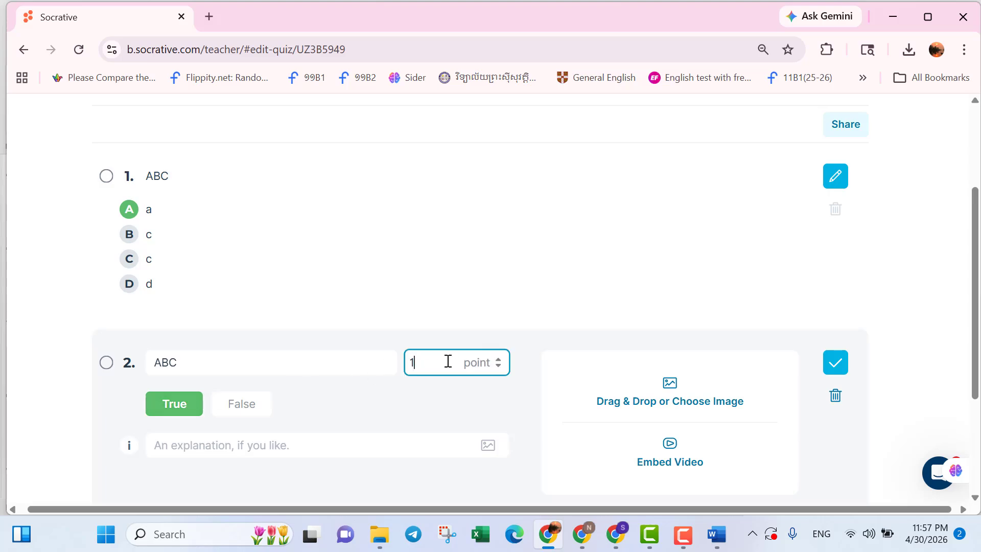
pyautogui.scroll(1, 480, 307)
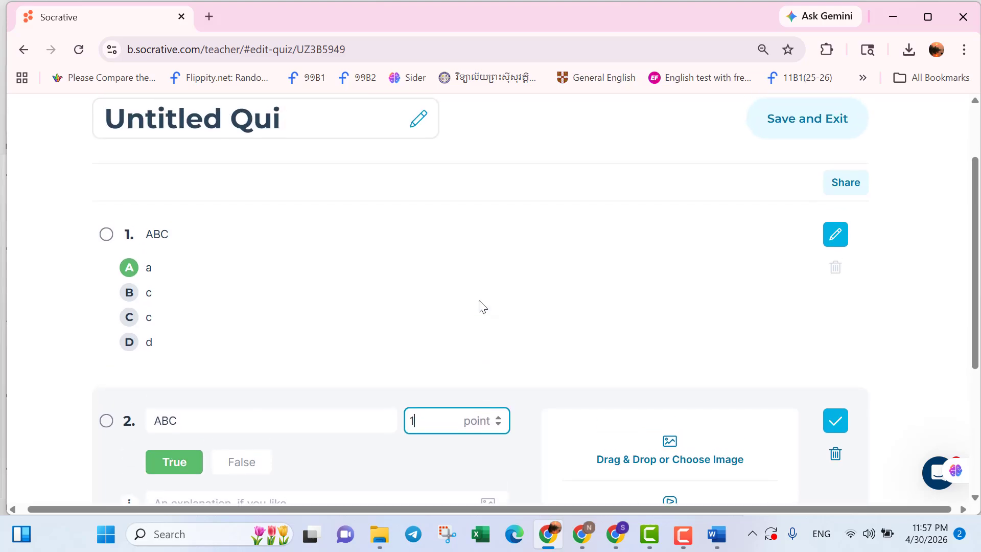
pyautogui.scroll(-2, 393, 340)
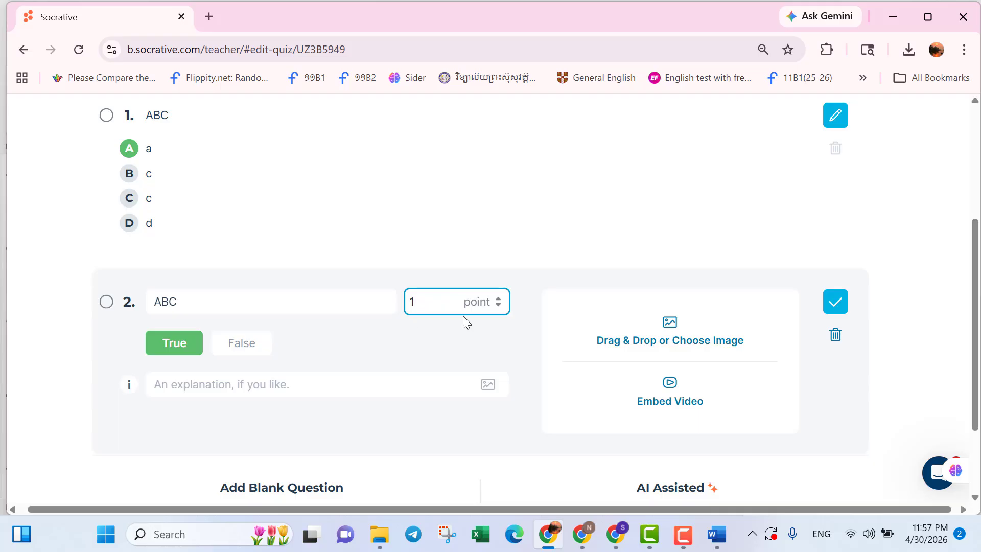
pyautogui.click(834, 307)
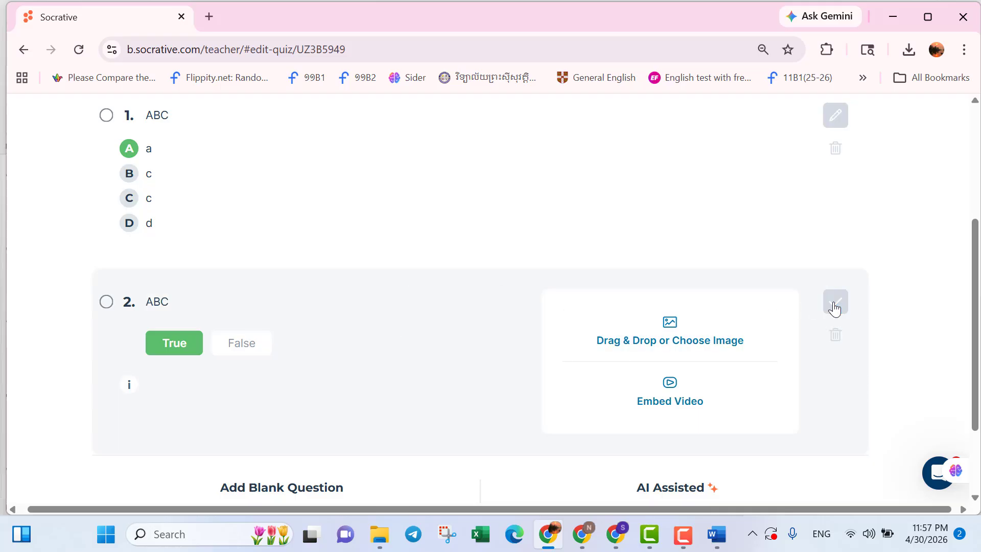
# Add a short-answer question "abc" with the correct answer "abc" and save it.
pyautogui.scroll(1, 657, 254)
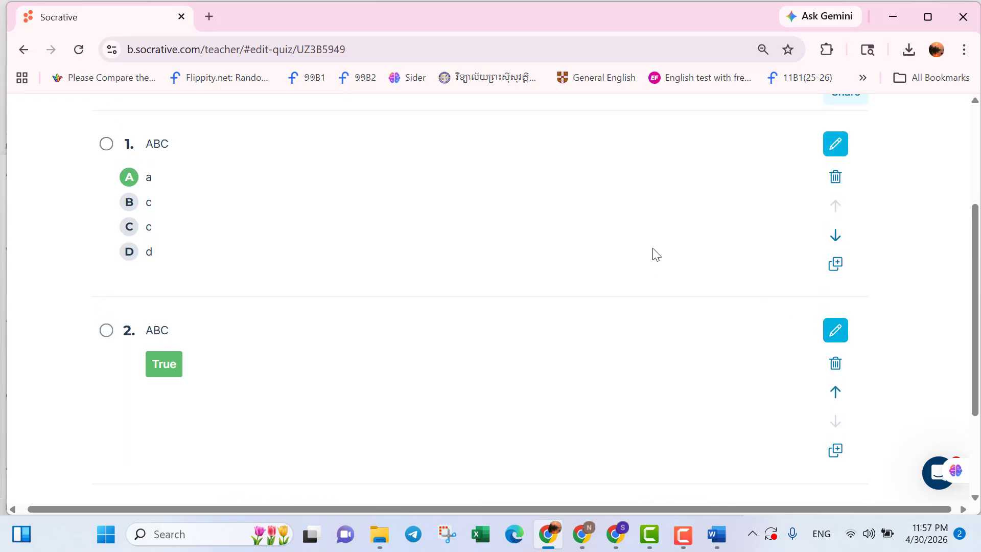
pyautogui.scroll(-1, 657, 255)
pyautogui.scroll(-2, 468, 311)
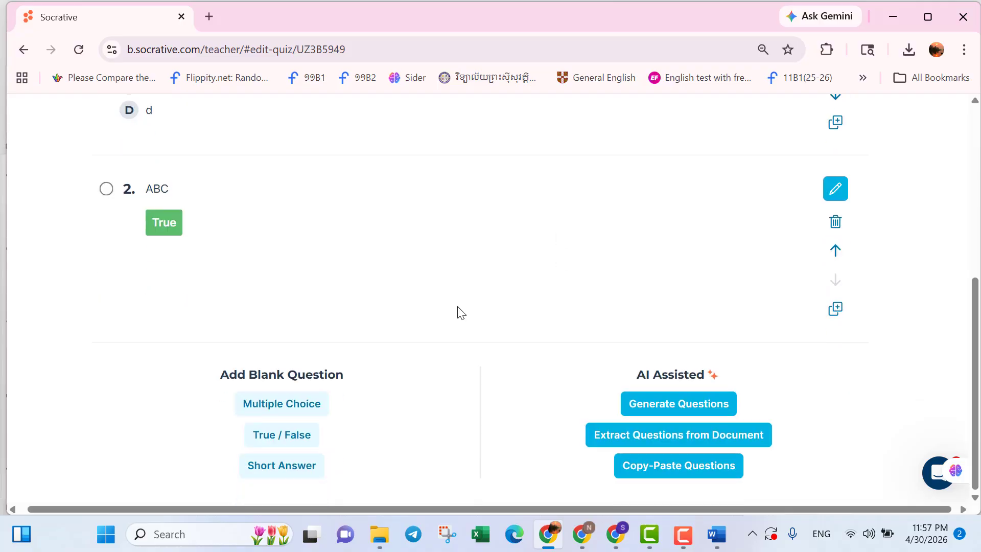
pyautogui.click(296, 472)
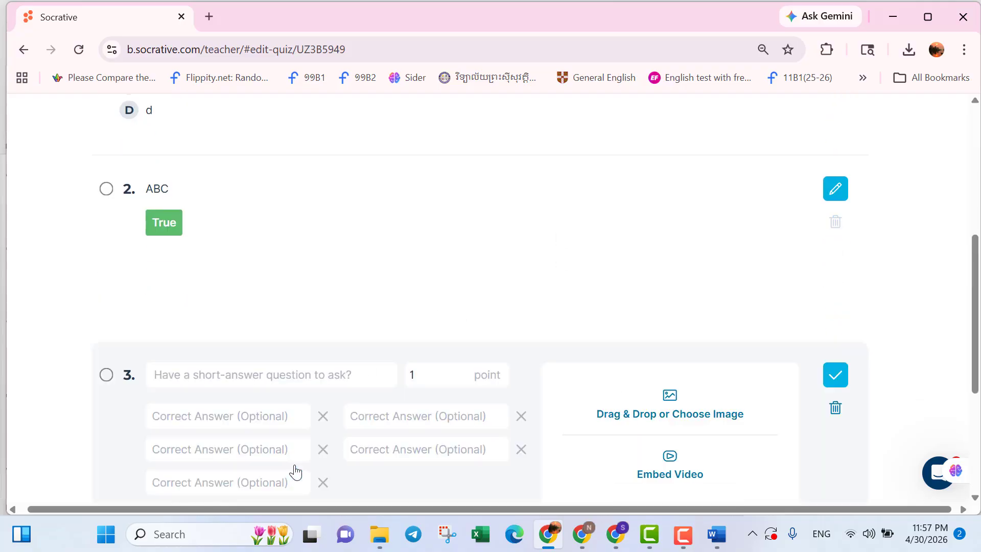
pyautogui.click(237, 374)
pyautogui.write('a')
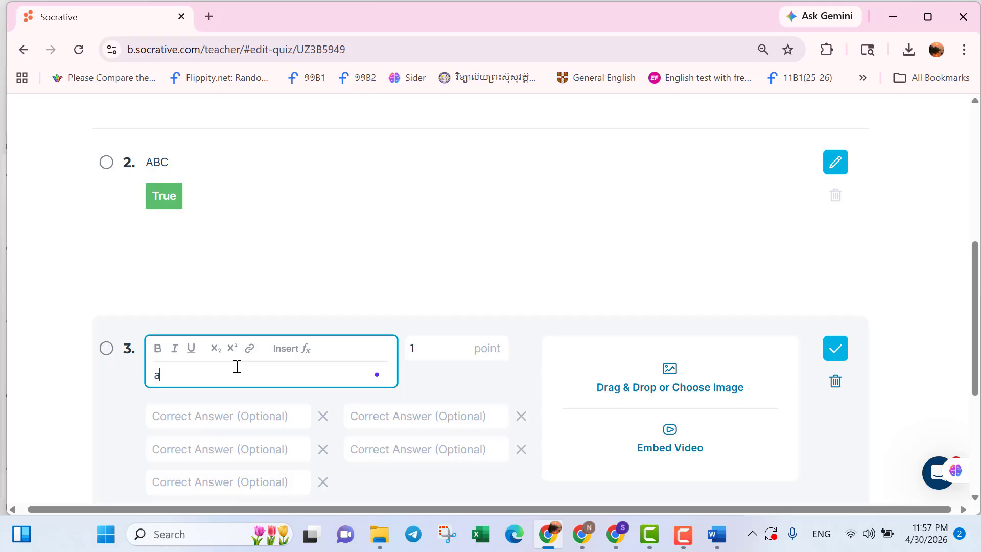
pyautogui.write('bc')
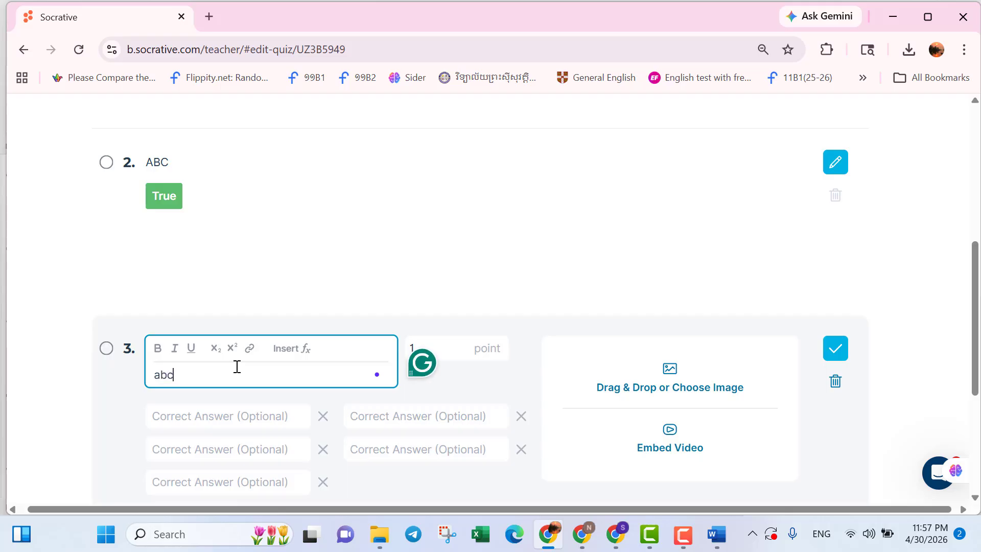
pyautogui.click(230, 417)
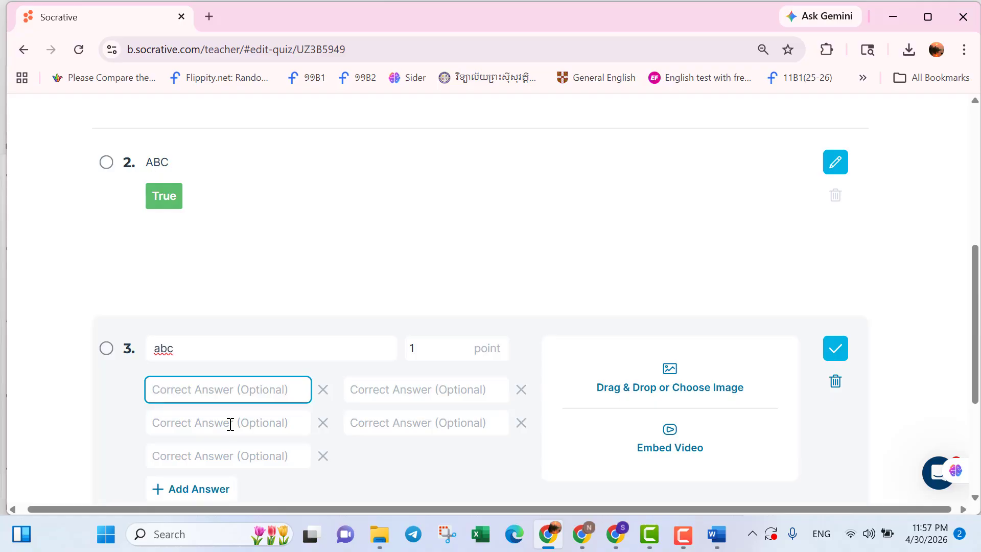
pyautogui.write('abc')
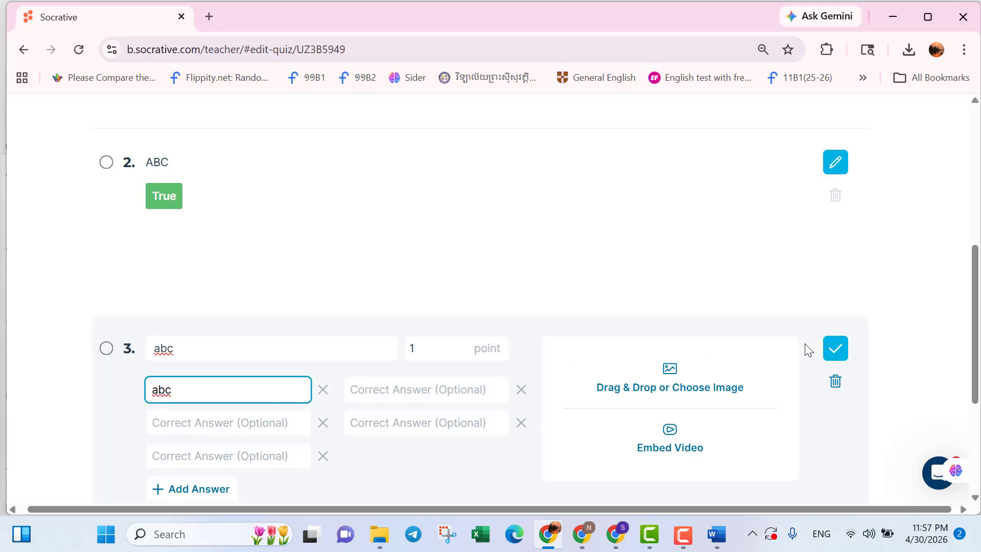
pyautogui.click(837, 349)
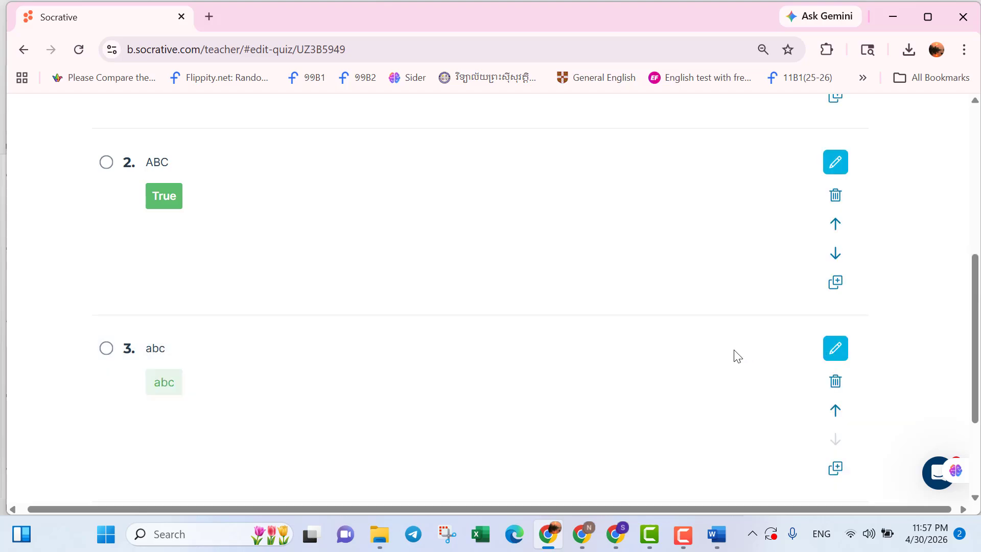
# Save and exit the new quiz back to the library.
pyautogui.scroll(-2, 730, 360)
pyautogui.scroll(6, 731, 359)
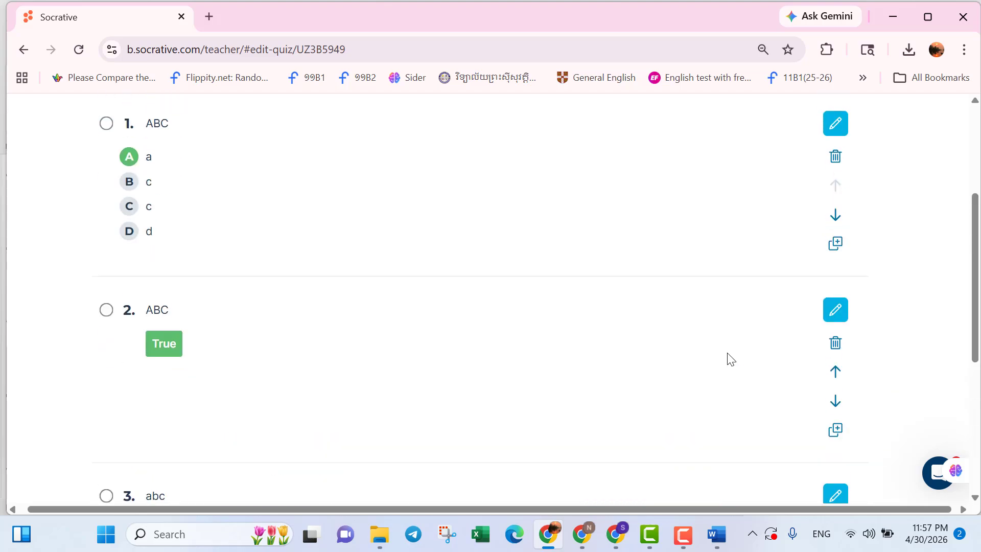
pyautogui.scroll(3, 796, 254)
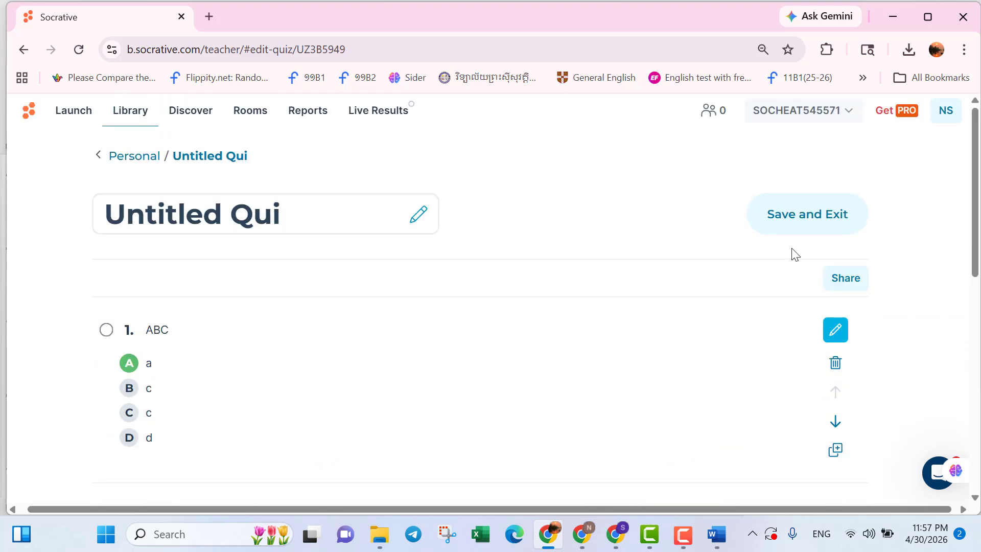
pyautogui.click(793, 214)
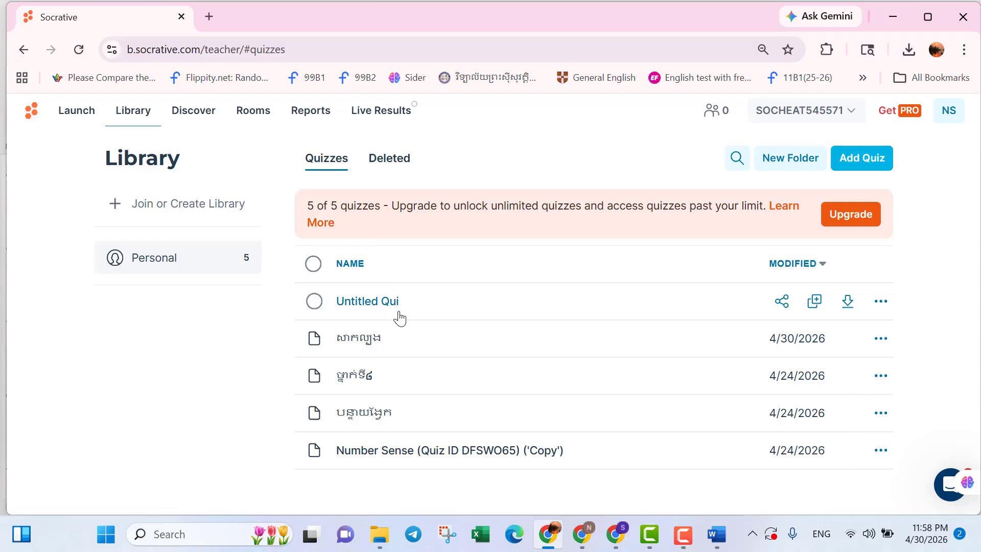
pyautogui.click(76, 119)
pyautogui.click(307, 228)
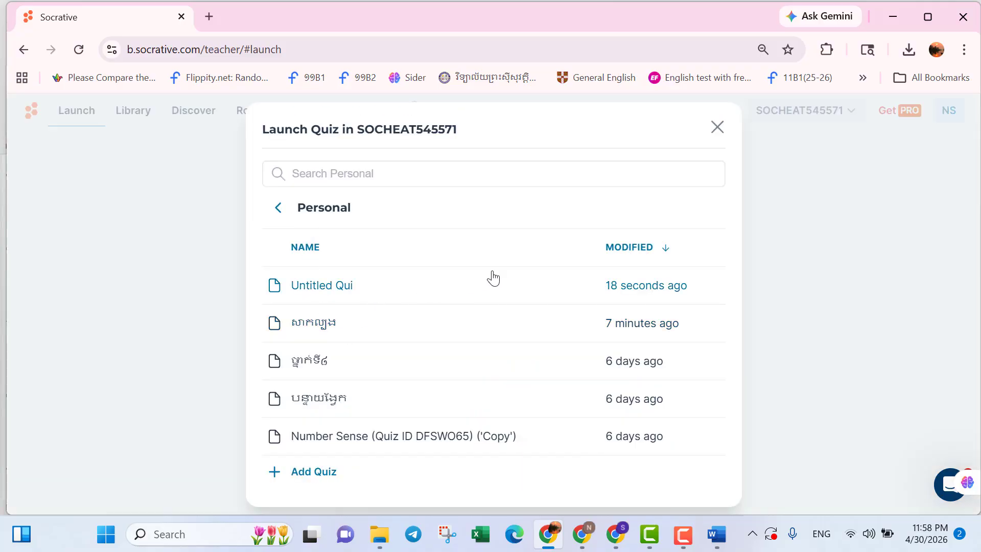
pyautogui.click(717, 128)
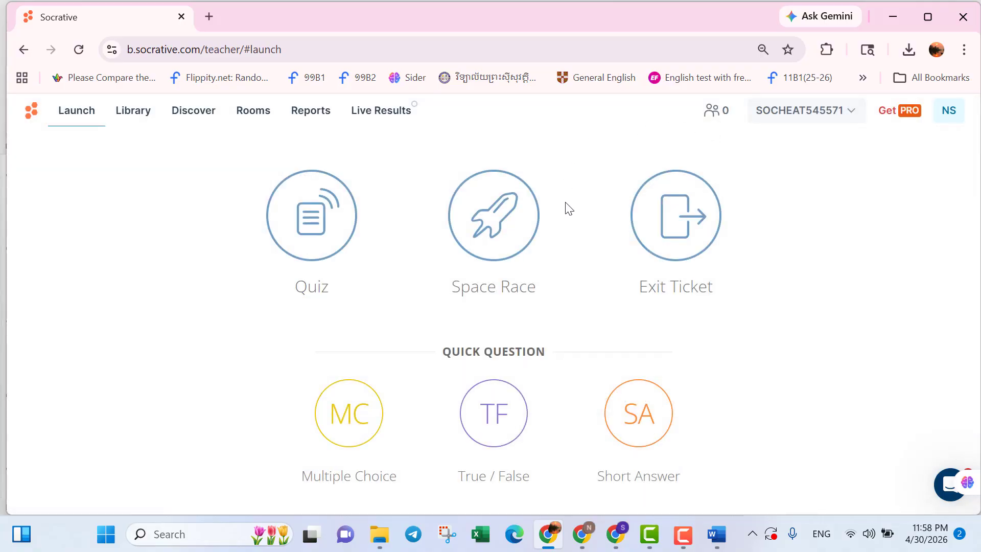